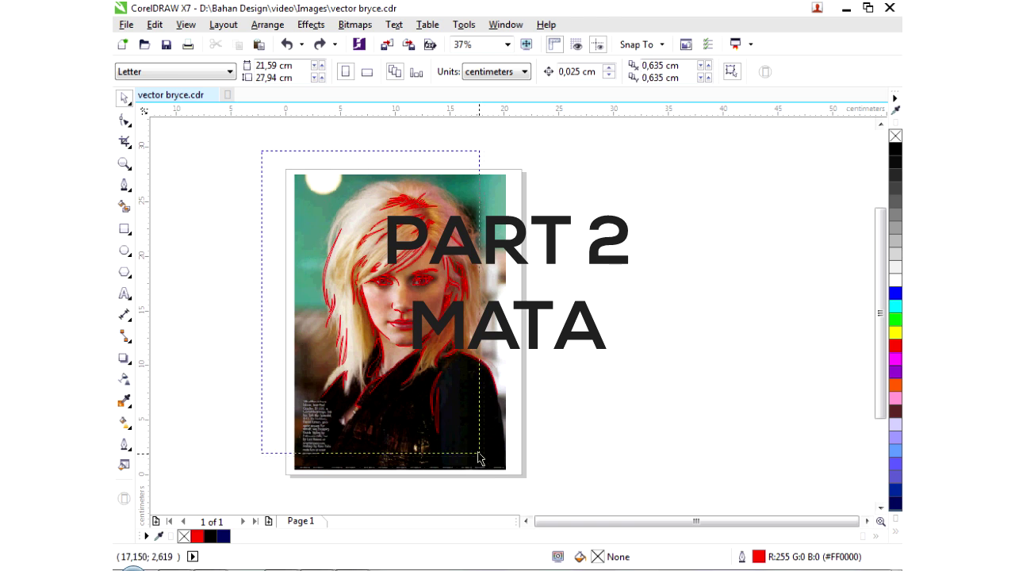
Step: Select all the traced line objects over the portrait and group them
drag(502, 465, 504, 466)
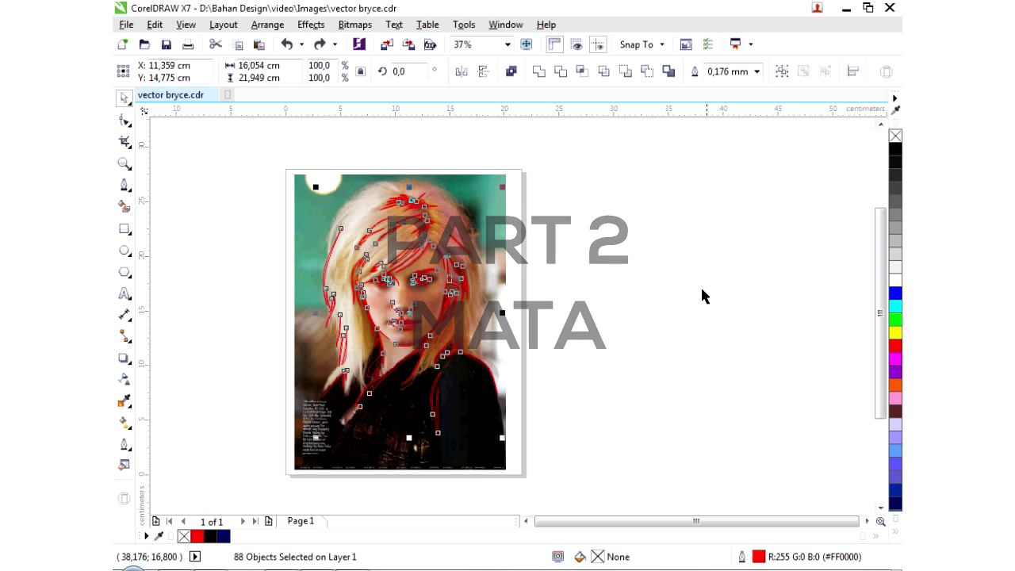
click(781, 71)
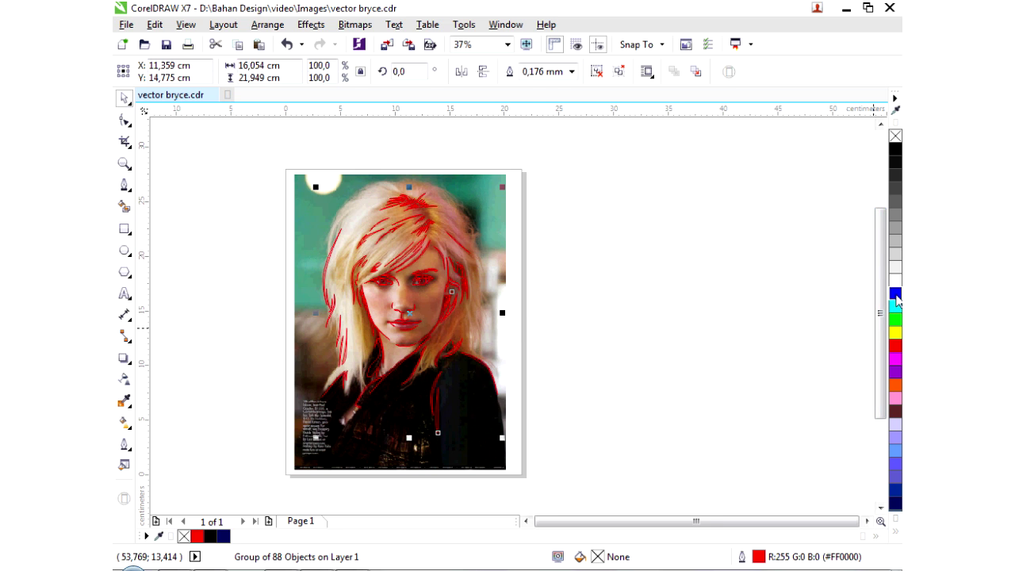
key(Escape)
Step: Draw a closed crescent about 0.305 by 0.4 cm with the Pen tool along the inner corner of the eye
scroll(418, 277, up, 7)
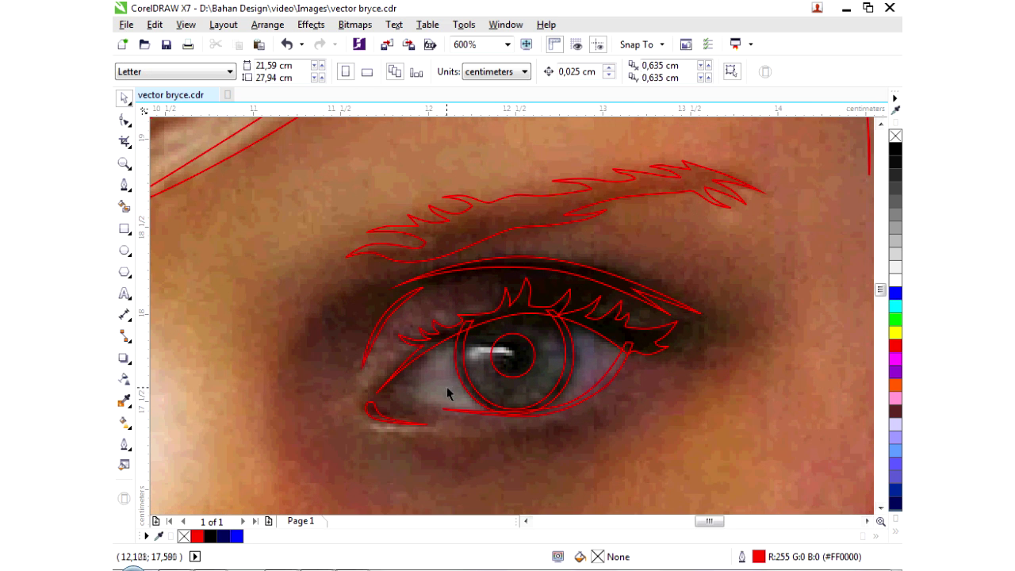
scroll(449, 385, up, 2)
key(F5)
click(471, 430)
click(438, 431)
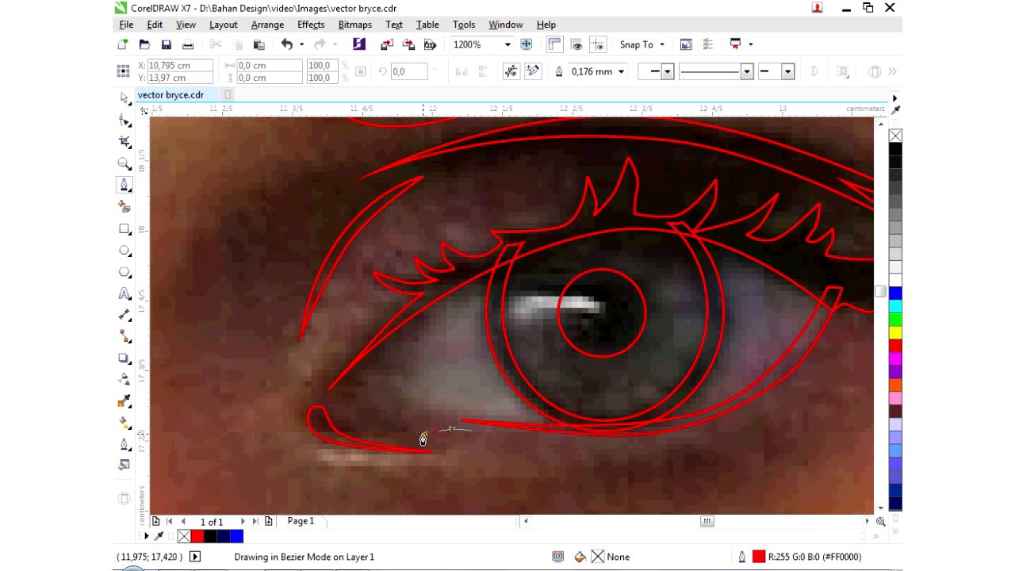
drag(362, 389, 363, 356)
scroll(362, 356, up, 1)
click(423, 403)
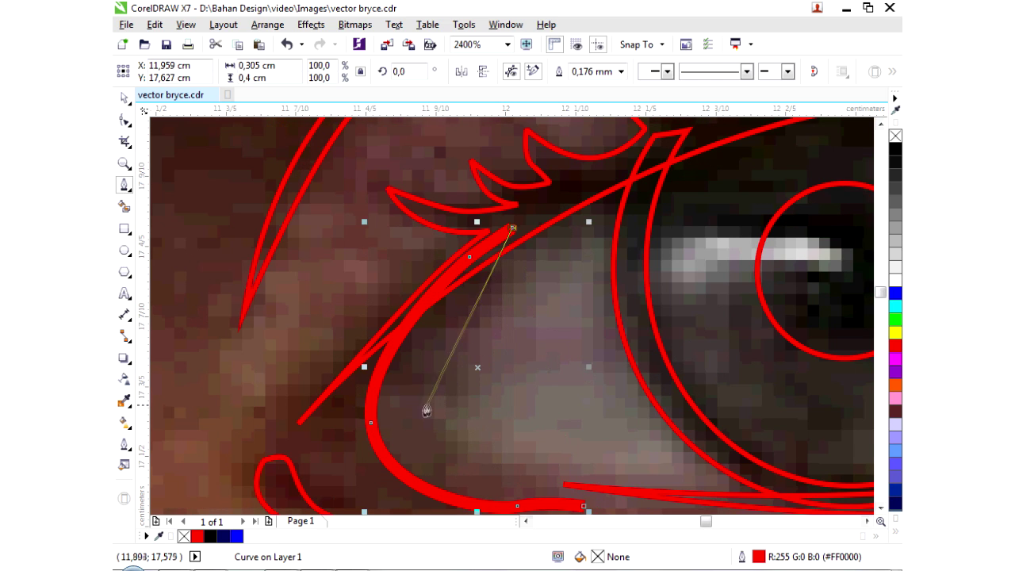
drag(584, 505, 408, 399)
scroll(408, 399, down, 1)
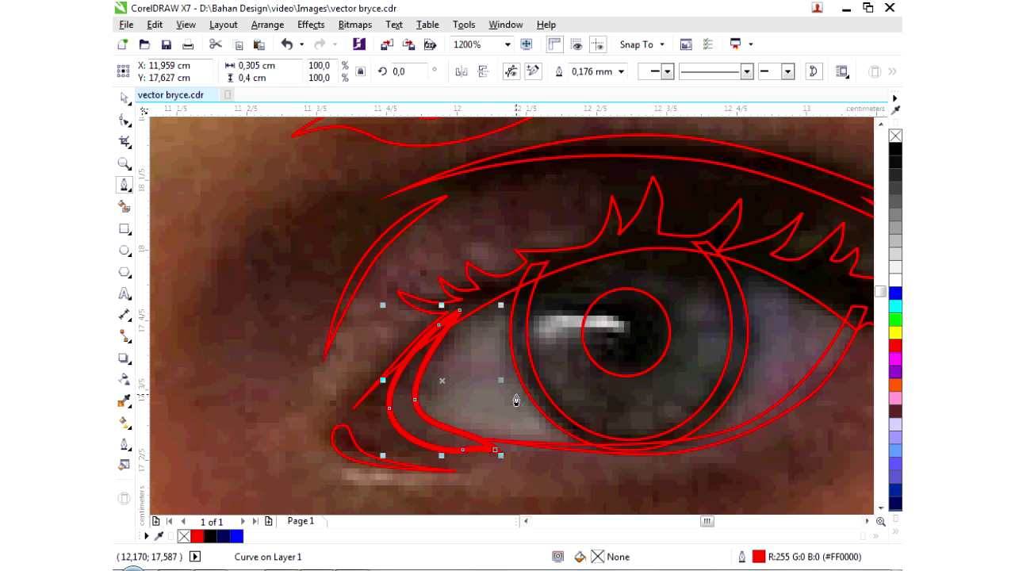
Step: Draw a closed curve about 1.291 by 0.59 cm around the eyeball, following the upper and lower lid edges
scroll(516, 400, up, 1)
scroll(400, 430, down, 1)
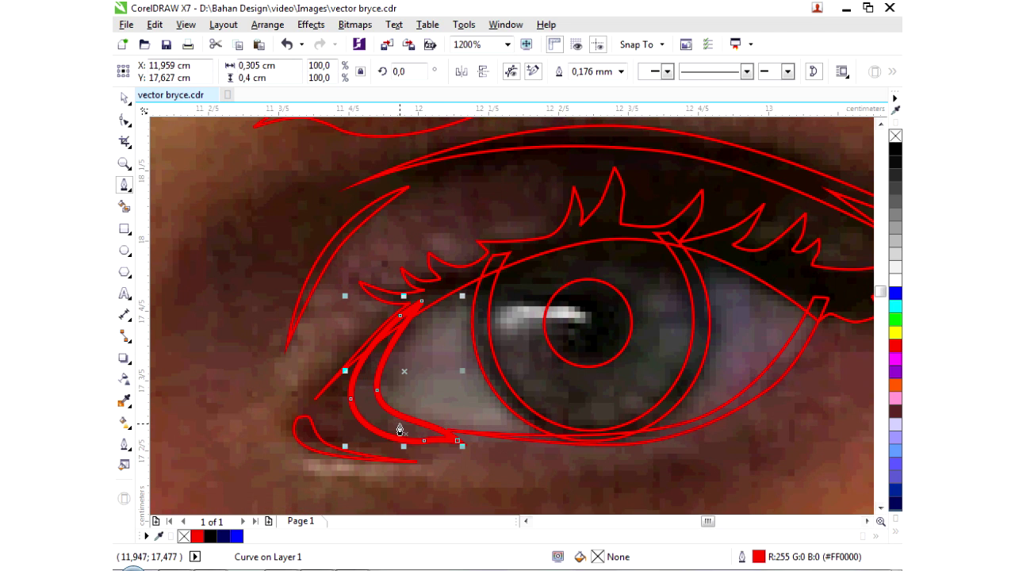
scroll(400, 428, up, 1)
scroll(387, 433, down, 1)
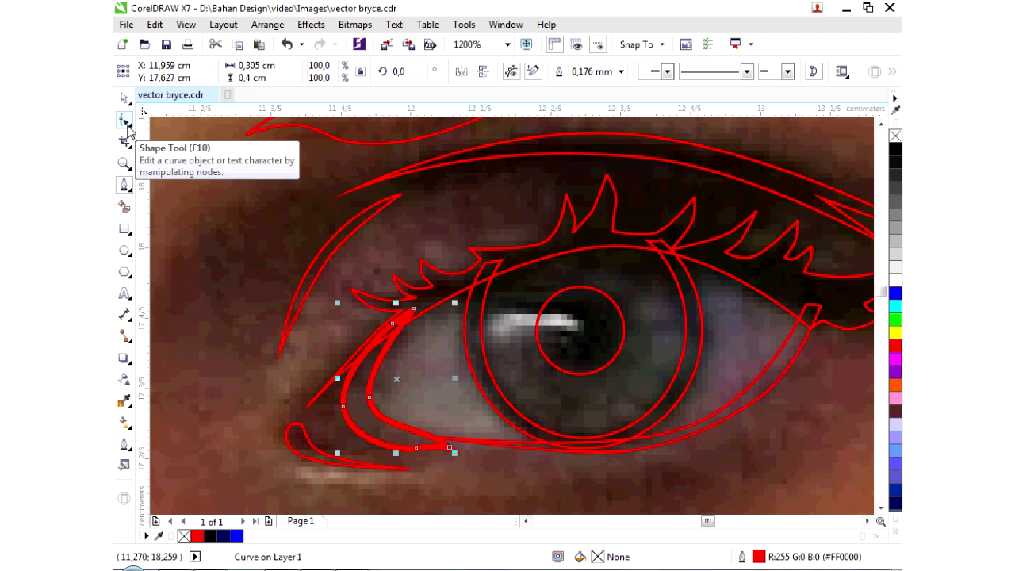
scroll(420, 446, up, 1)
drag(291, 325, 328, 243)
scroll(286, 317, down, 1)
drag(425, 207, 515, 180)
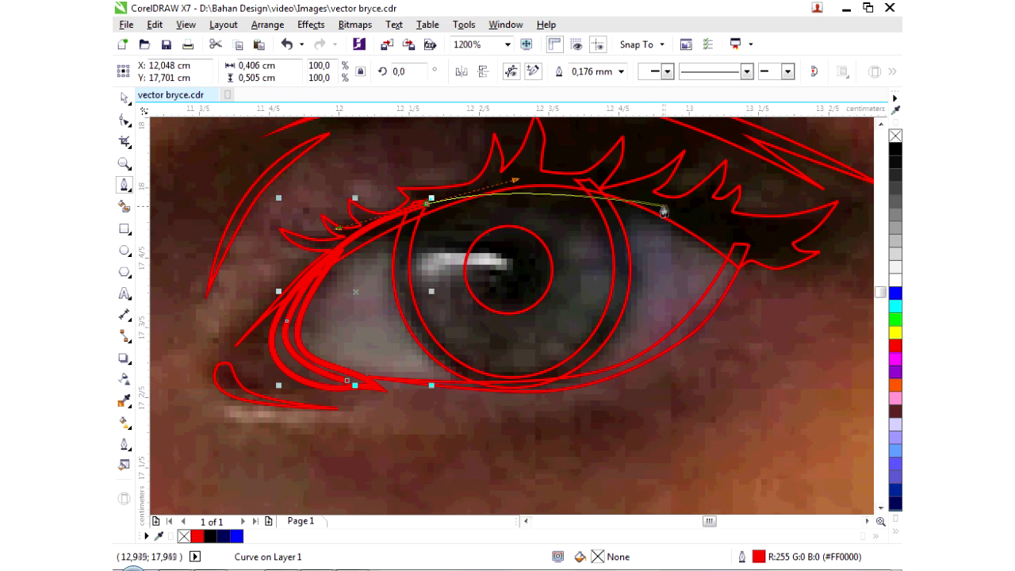
key(ctrl+z)
drag(697, 230, 736, 262)
scroll(688, 400, up, 1)
scroll(410, 408, left, 2)
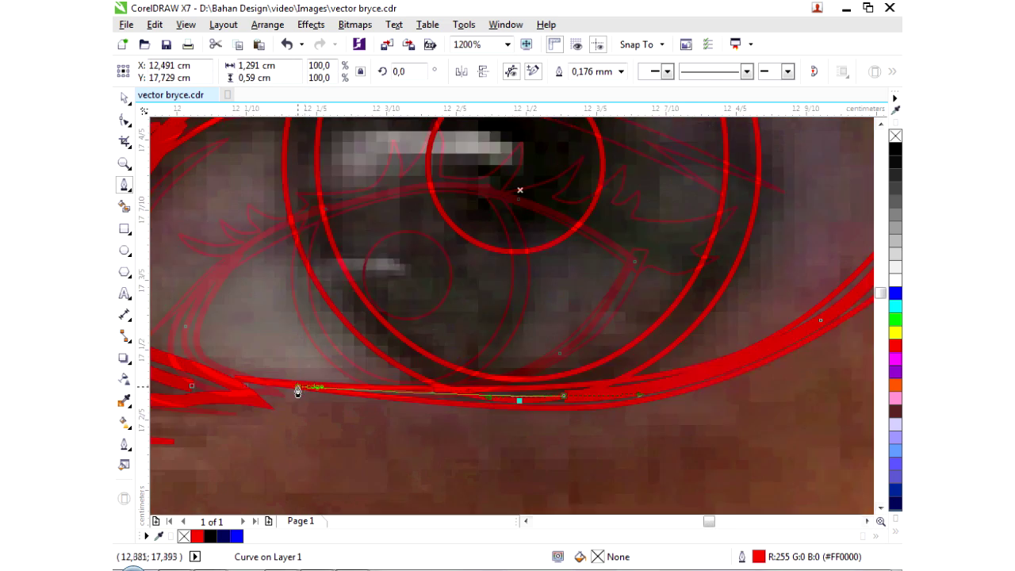
scroll(297, 391, up, 1)
click(295, 389)
scroll(294, 389, down, 2)
key(space)
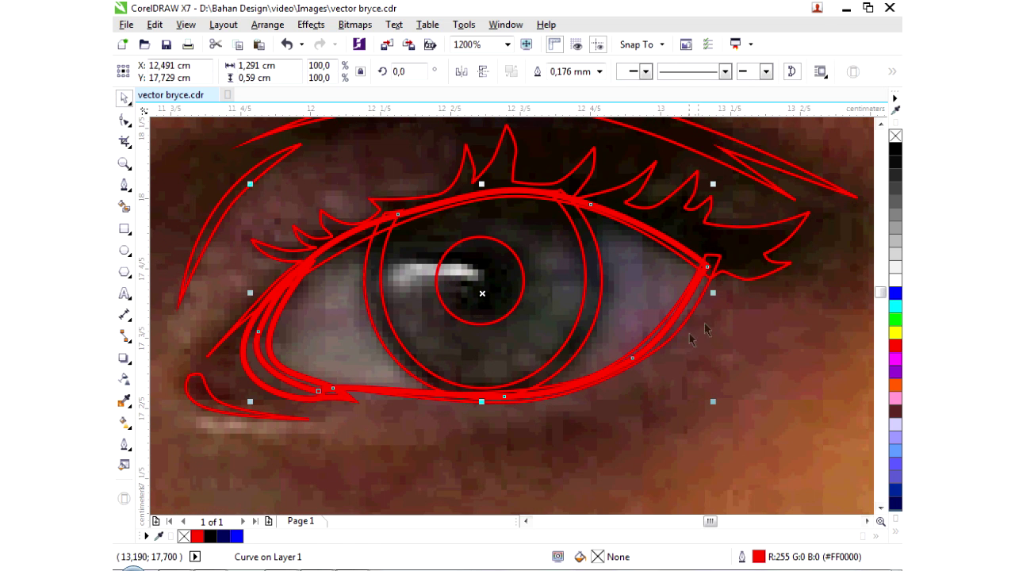
Step: Draw a closed spiky ring shape about 0.454 by 0.408 cm around the pupil circle, with spikes radiating into the iris
key(space)
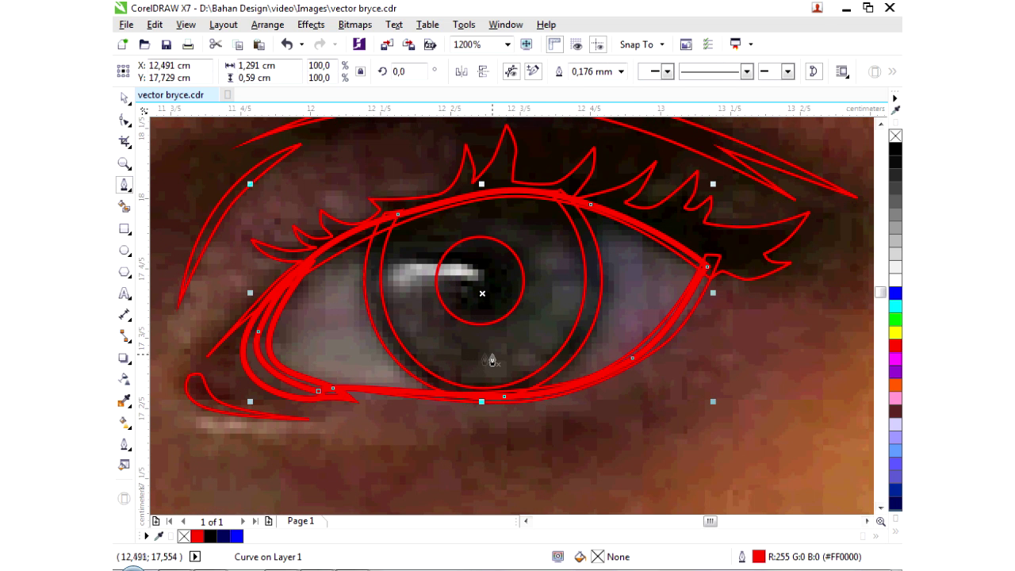
scroll(441, 305, up, 1)
drag(409, 307, 419, 268)
click(356, 268)
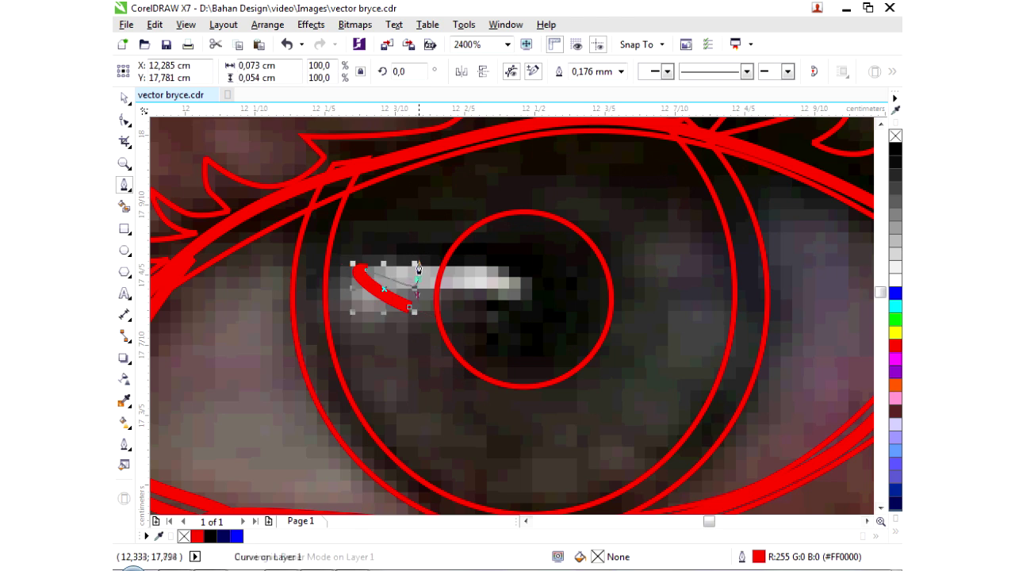
click(500, 204)
drag(518, 159, 523, 202)
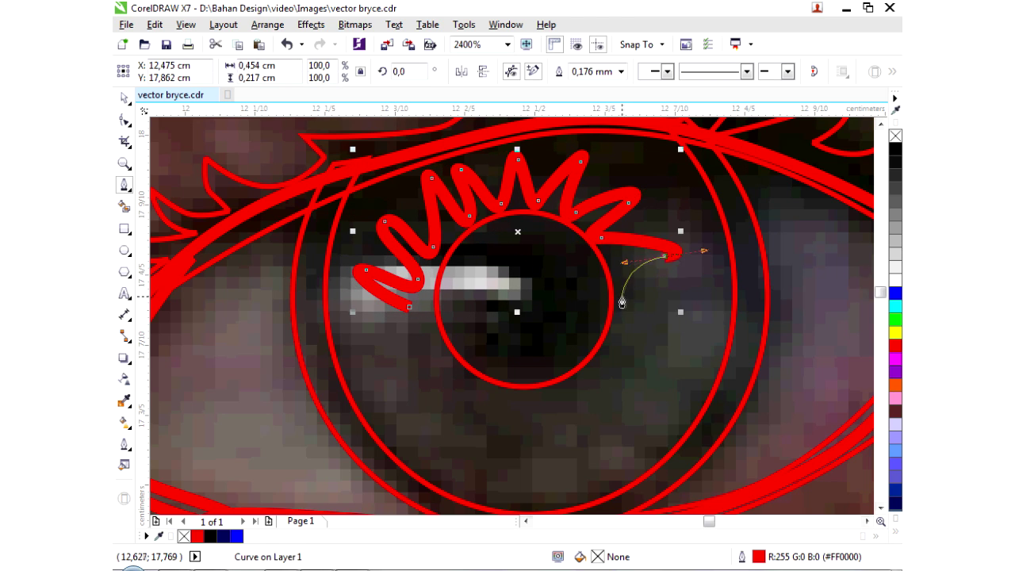
click(618, 337)
click(639, 378)
drag(593, 368, 590, 424)
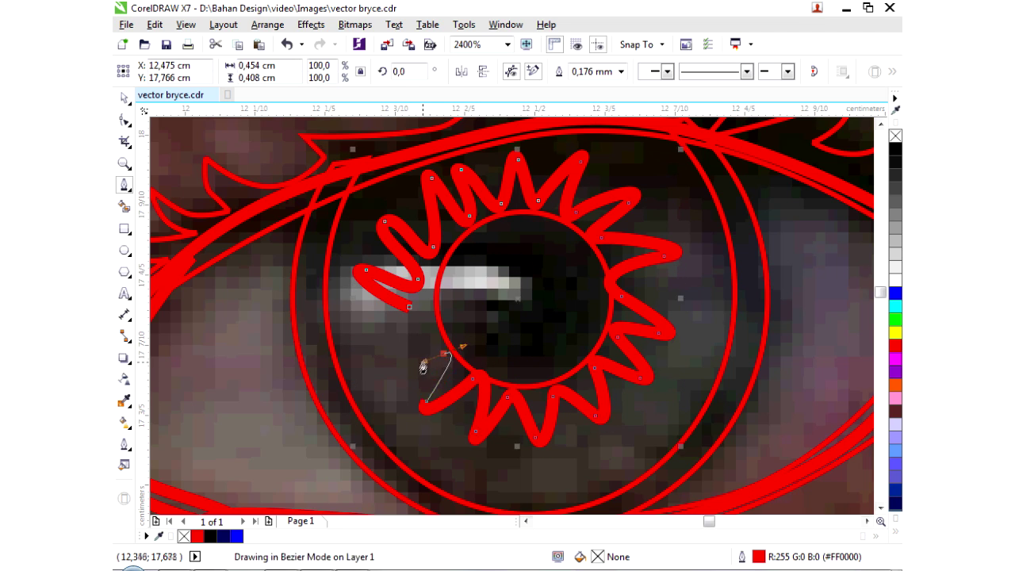
key(space)
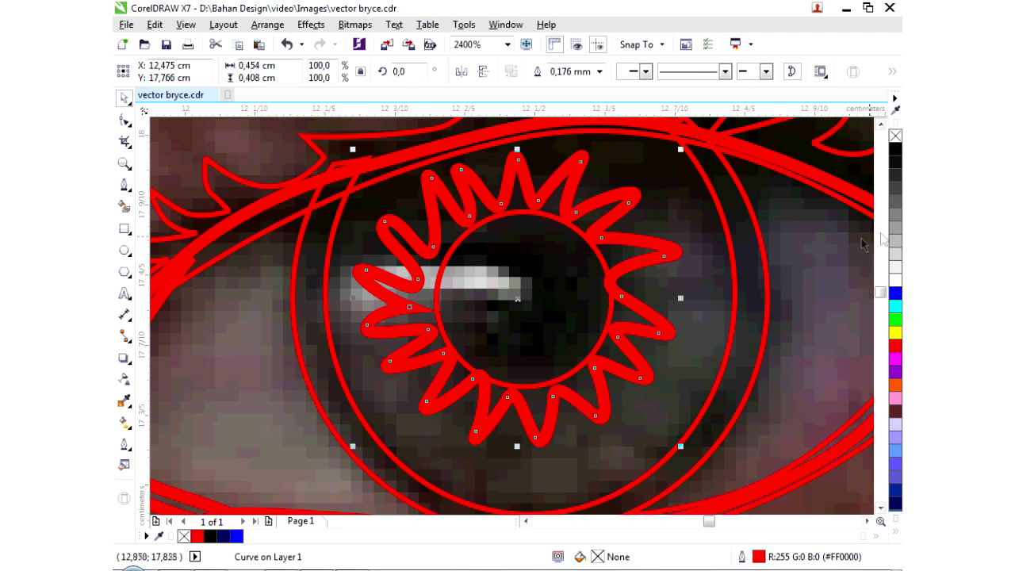
Step: Fill the spiky shape with dark grey #4D4D4D and remove its outline
click(894, 213)
click(894, 199)
right_click(895, 137)
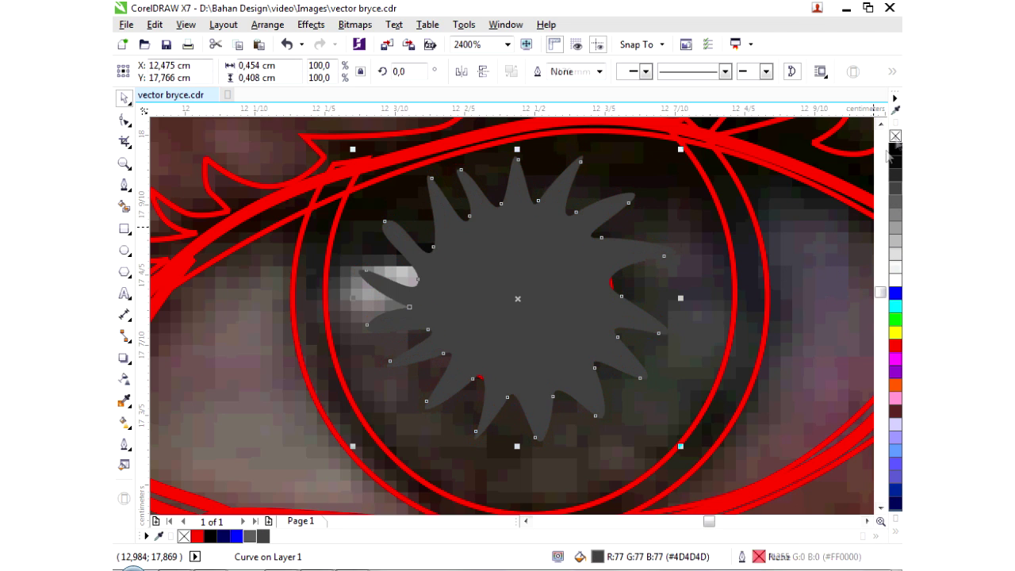
Step: Send the spiky shape and the eyeball outline to the back of the stack, keeping the photo behind them
shift+click(729, 377)
key(shift+Page_Down)
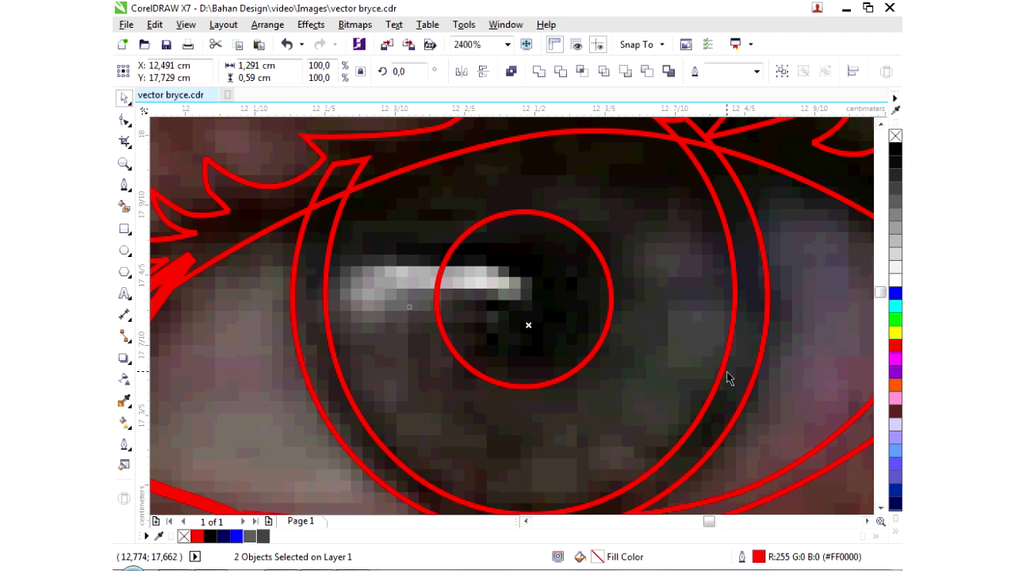
scroll(730, 377, down, 8)
click(766, 429)
scroll(638, 369, up, 6)
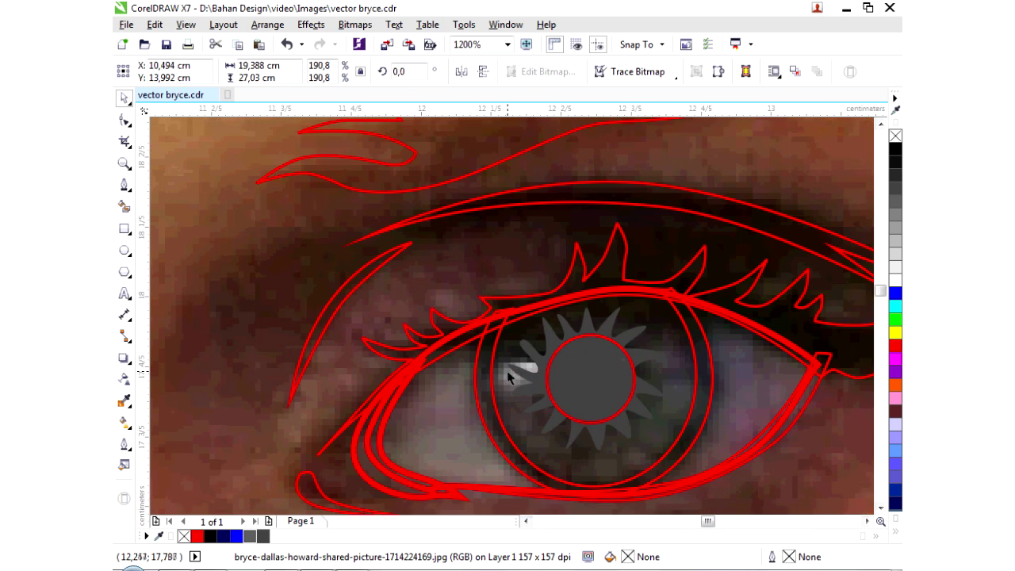
Step: Fill the iris circle with grey #666666, remove its outline and move it behind the spiky shape and pupil
click(523, 366)
alt+click(523, 367)
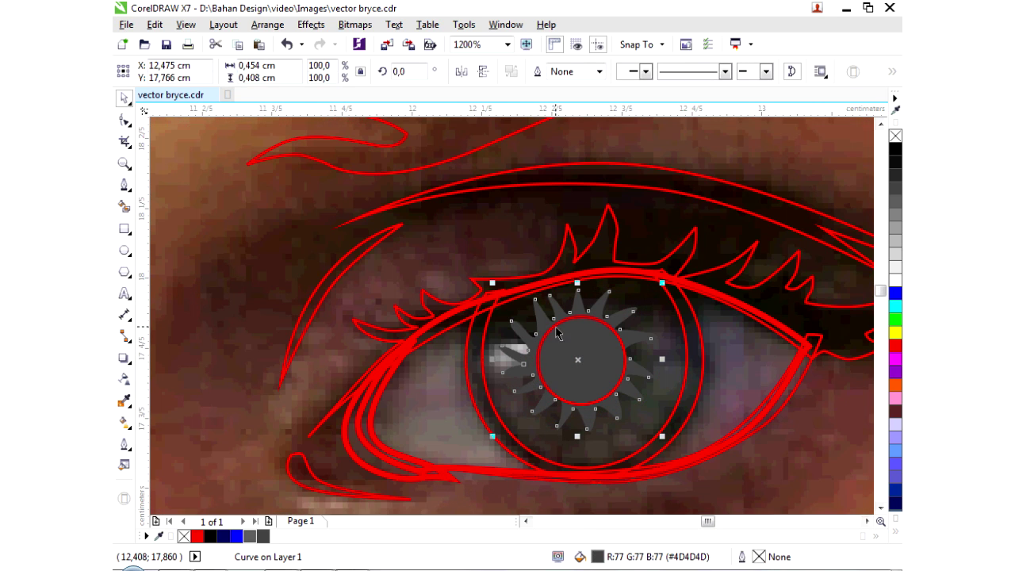
click(557, 333)
click(896, 215)
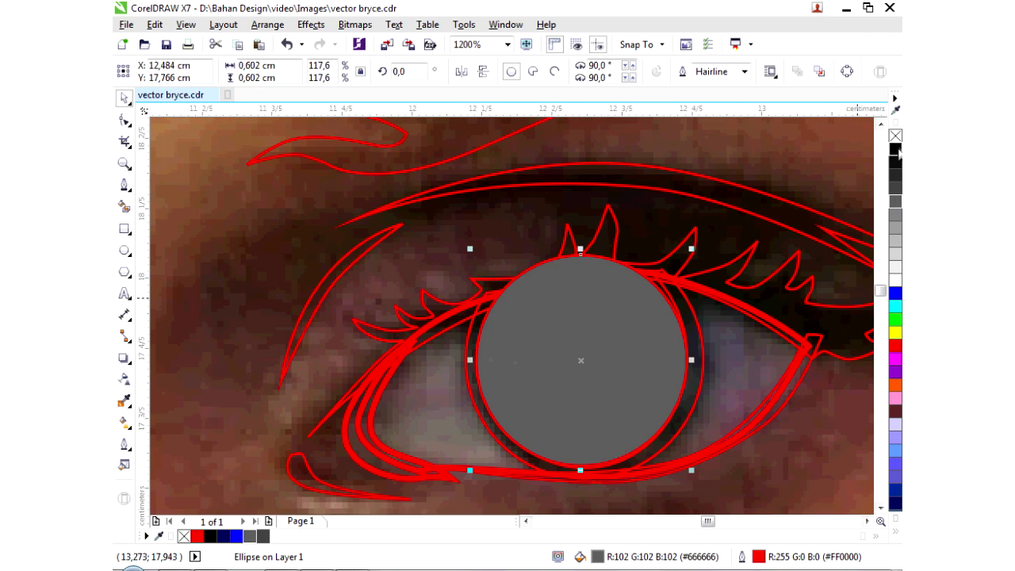
right_click(894, 136)
key(ctrl+Page_Down)
key(ctrl+Page_Down)
key(Escape)
Step: Fill the spiky shape with #333333, and the pupil circle and outer iris ring with #1A1A1A without outlines
click(638, 400)
click(895, 188)
click(603, 373)
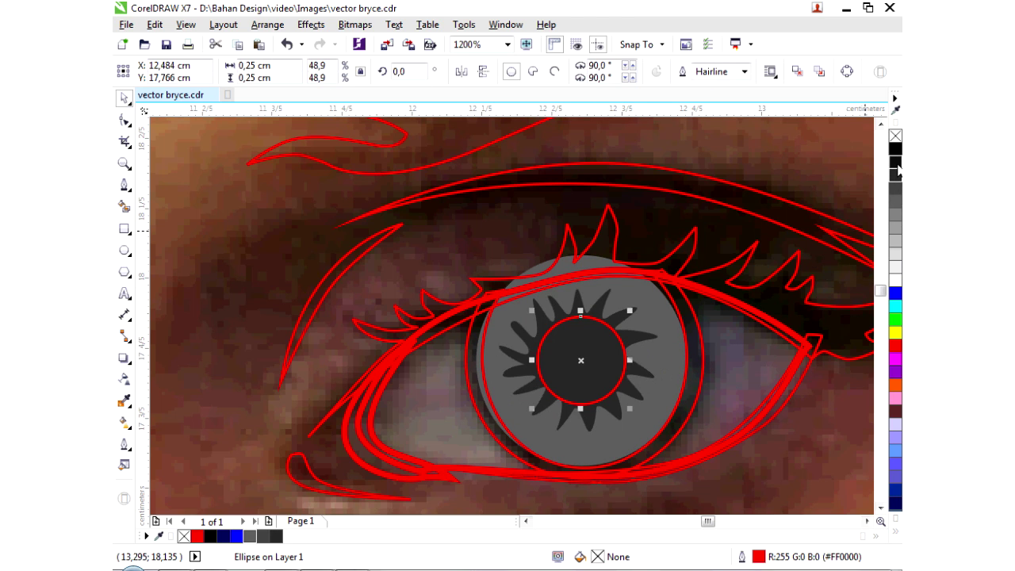
click(895, 161)
right_click(894, 137)
click(469, 386)
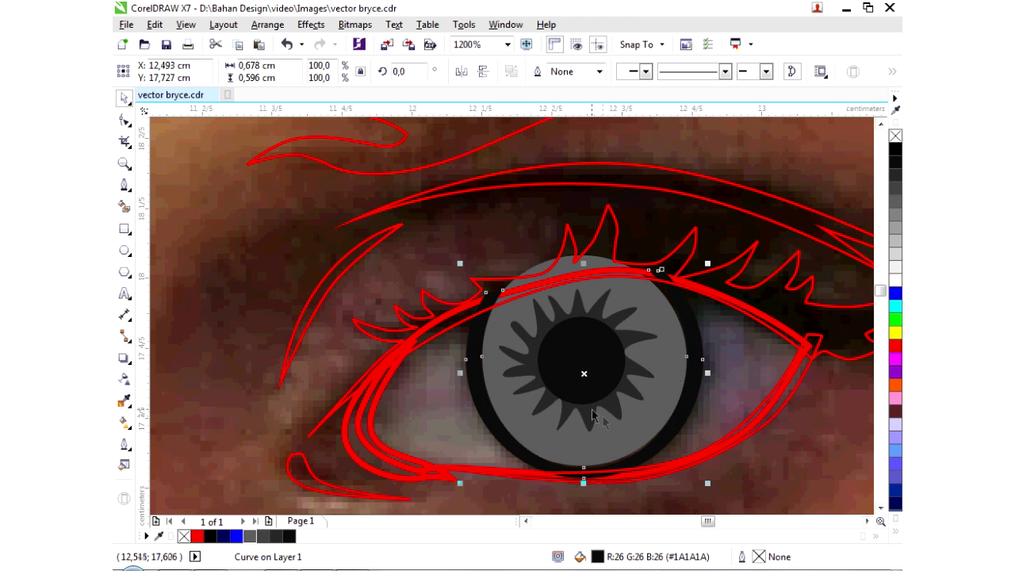
key(Escape)
Step: Give the iris circle an elliptical fountain fill from dark grey at the centre to lighter grey at the edge
click(607, 440)
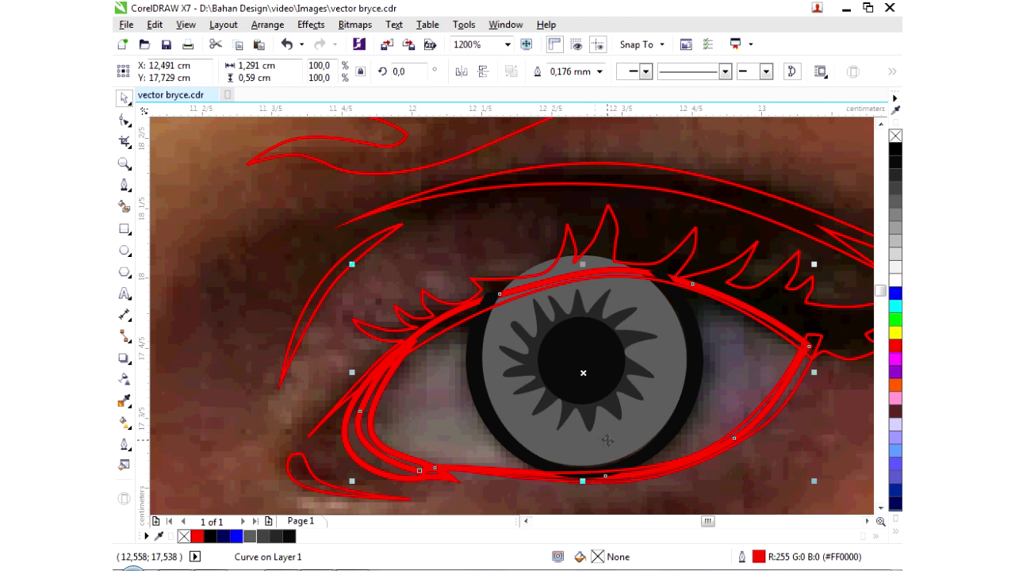
click(543, 265)
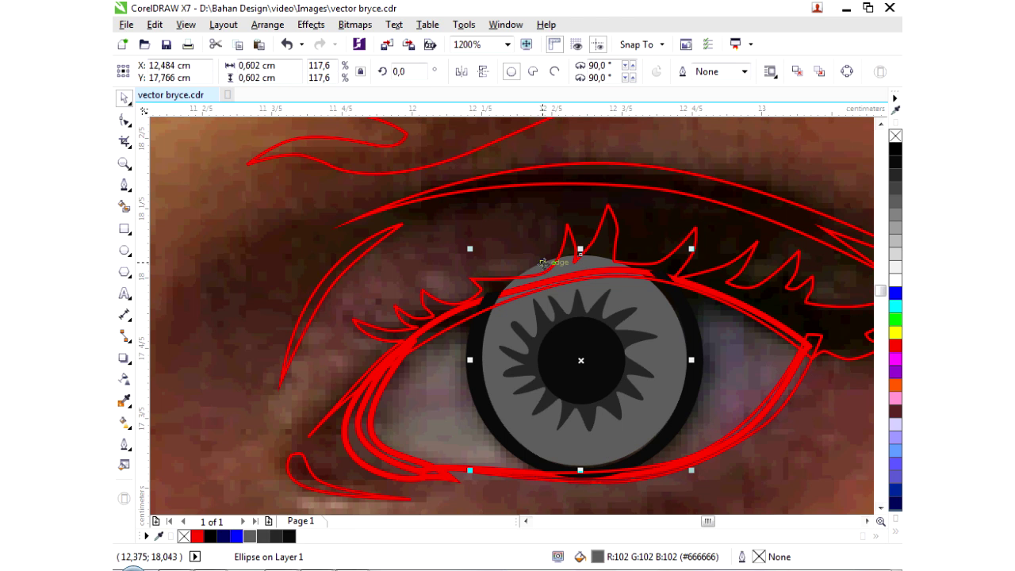
click(124, 467)
click(293, 299)
click(271, 505)
click(311, 341)
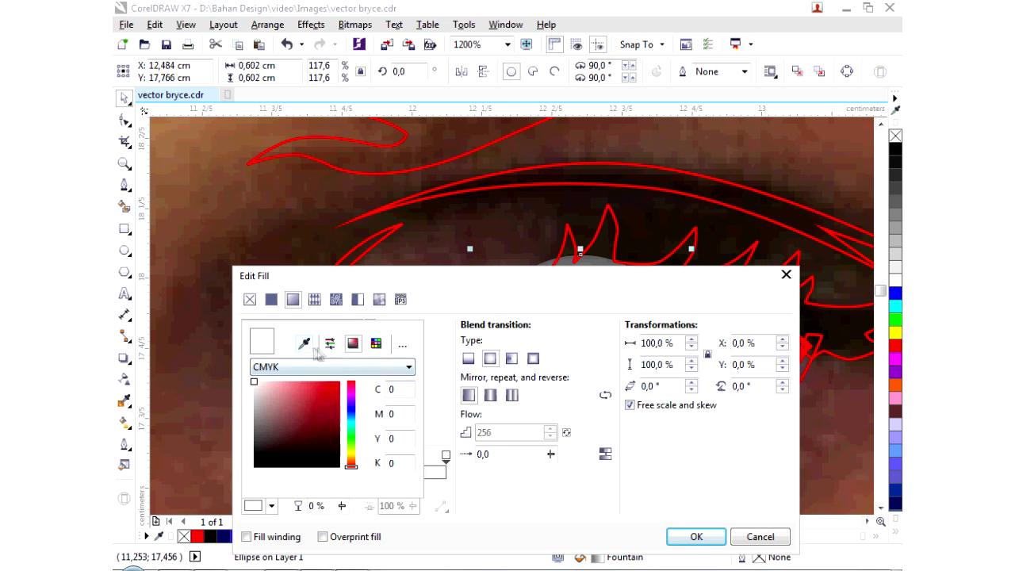
click(895, 219)
click(696, 537)
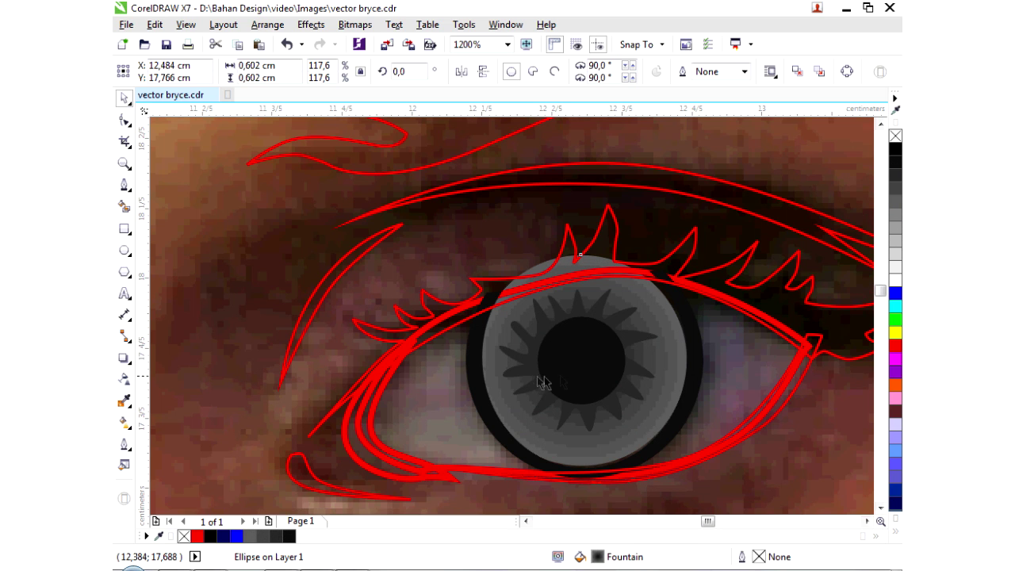
Step: Draw a closed curved shape about 0.969 by 0.621 cm covering the upper part of the iris with the Pen tool
click(574, 376)
click(124, 184)
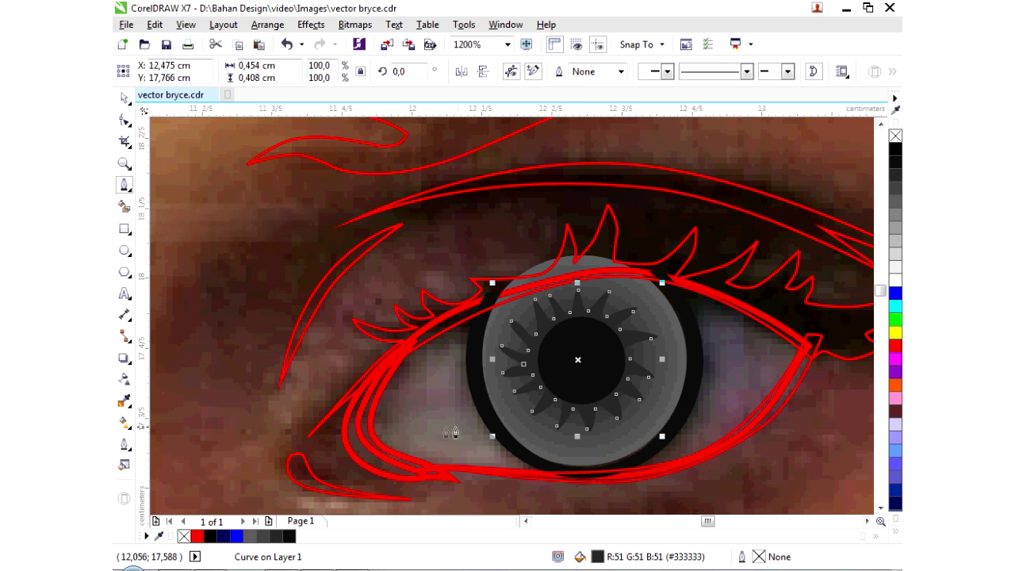
click(460, 428)
click(573, 343)
click(729, 230)
click(414, 339)
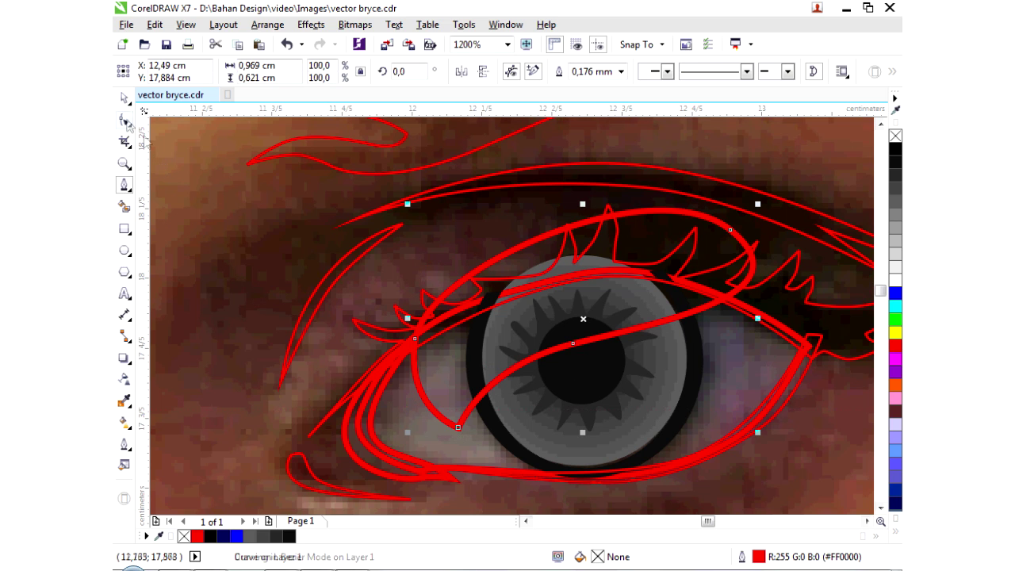
Step: Intersect the new closed shape with the iris circle to cut out the highlight area
key(space)
shift+click(584, 361)
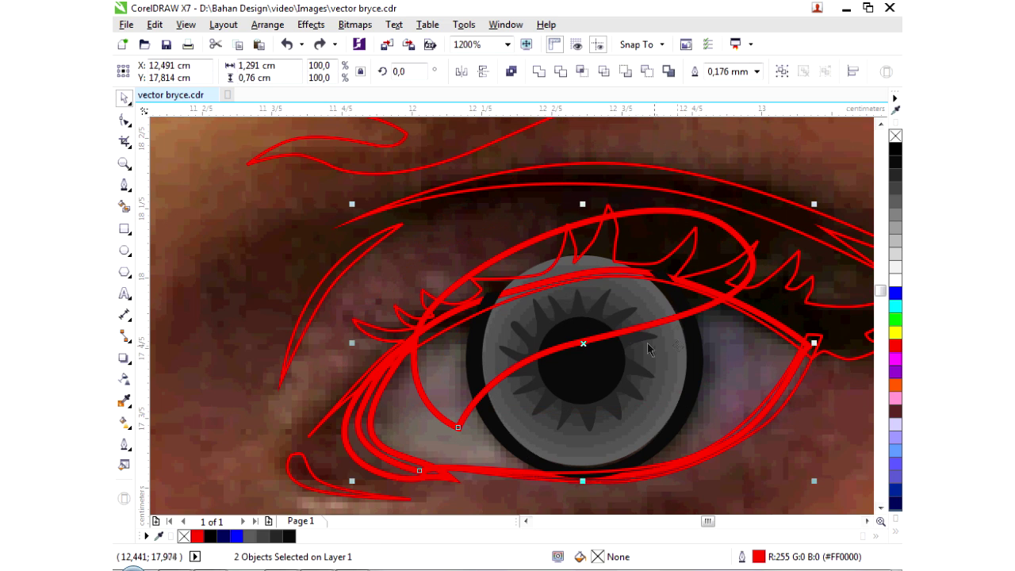
shift+click(580, 327)
scroll(551, 243, up, 2)
shift+click(547, 246)
scroll(511, 244, down, 2)
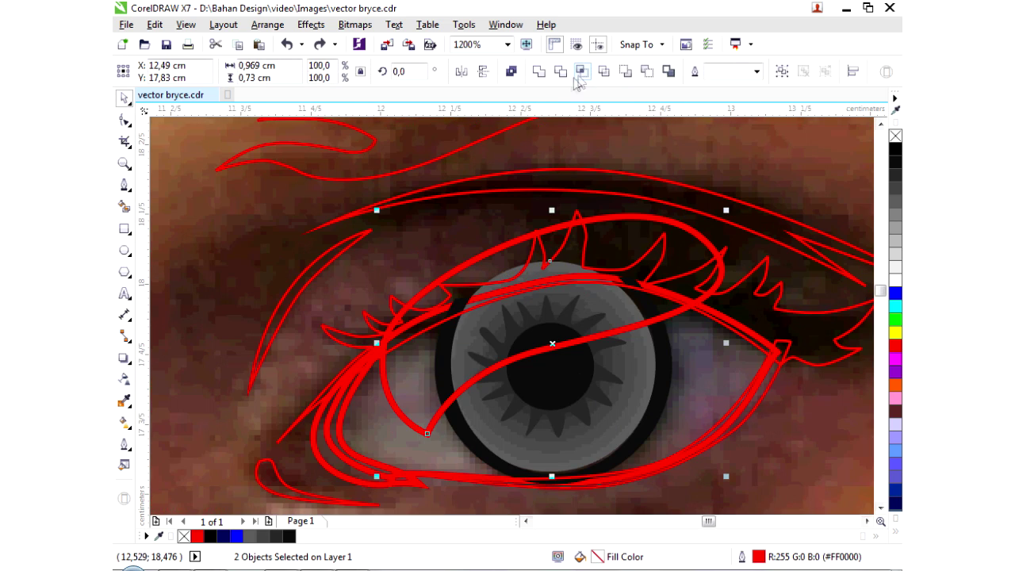
click(581, 71)
Step: Fill the iris highlight with white and apply a linear transparency fading from its upper left towards the pupil
click(894, 267)
click(124, 379)
drag(451, 182, 546, 346)
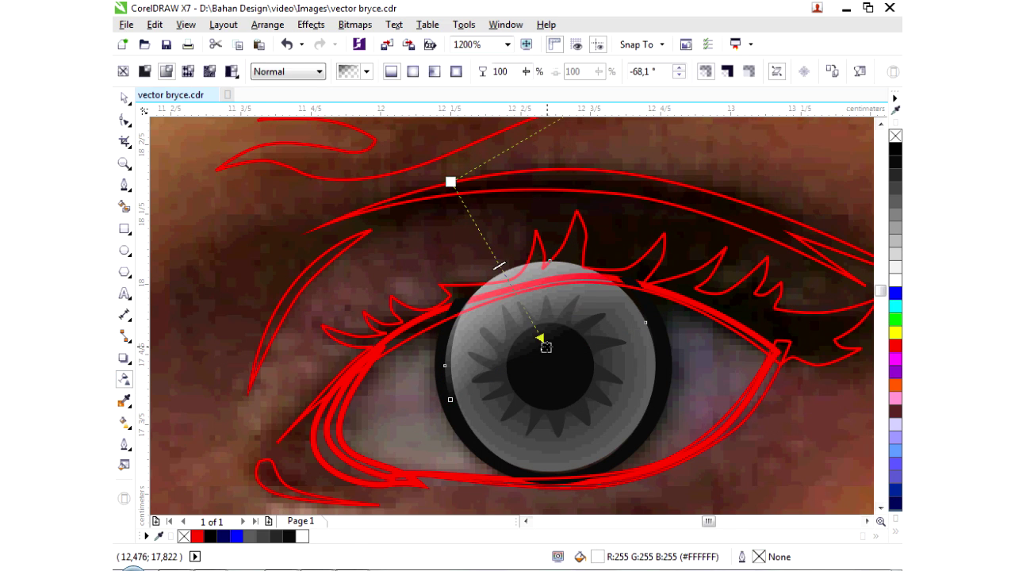
key(space)
scroll(412, 418, down, 1)
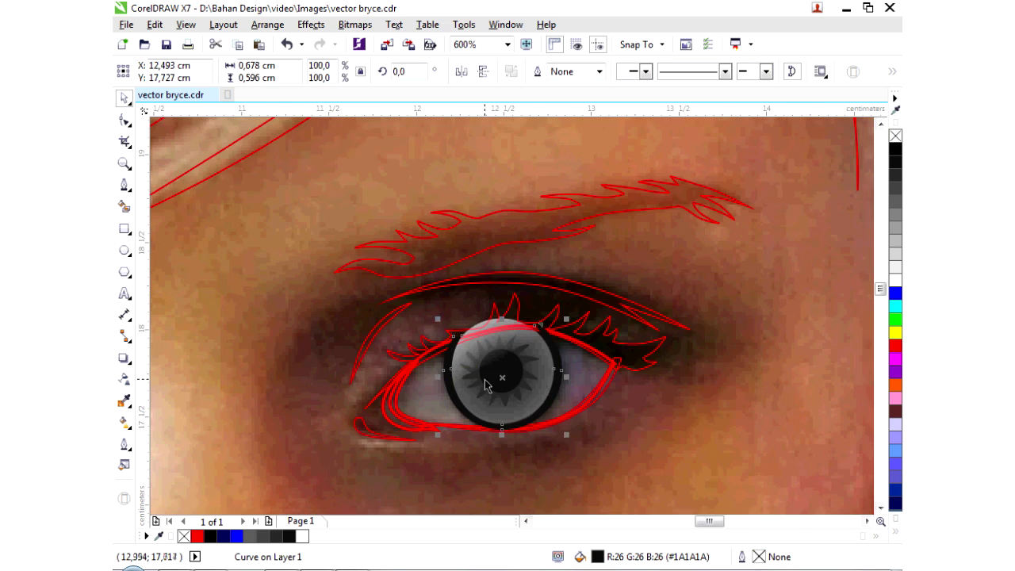
Step: Draw a flat white ellipse about 0.177 by 0.032 cm without outline over the pupil's left edge as a light reflection
scroll(411, 418, up, 1)
key(F7)
scroll(476, 365, up, 1)
drag(421, 351, 555, 385)
right_click(895, 281)
scroll(515, 333, down, 1)
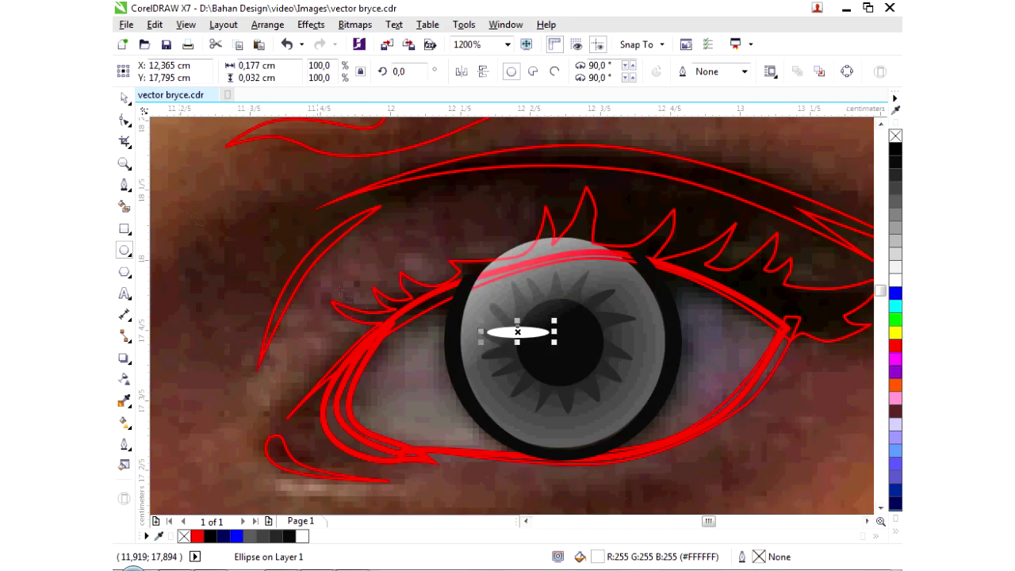
key(space)
key(Escape)
Step: Apply a uniform transparency of about 62 to the dark spiky shape around the pupil
scroll(459, 355, down, 3)
scroll(459, 355, up, 1)
scroll(459, 355, up, 2)
click(472, 366)
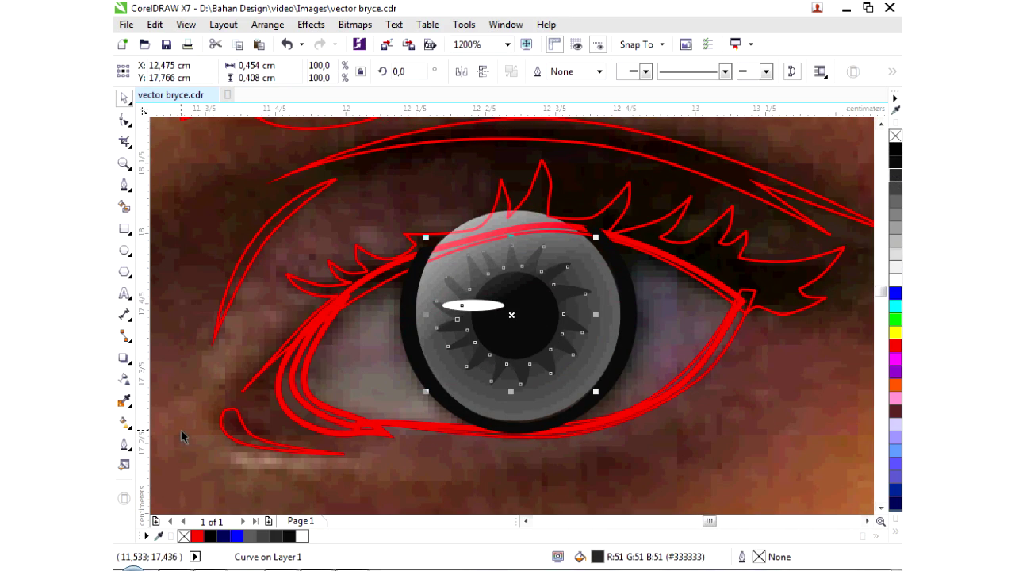
click(124, 379)
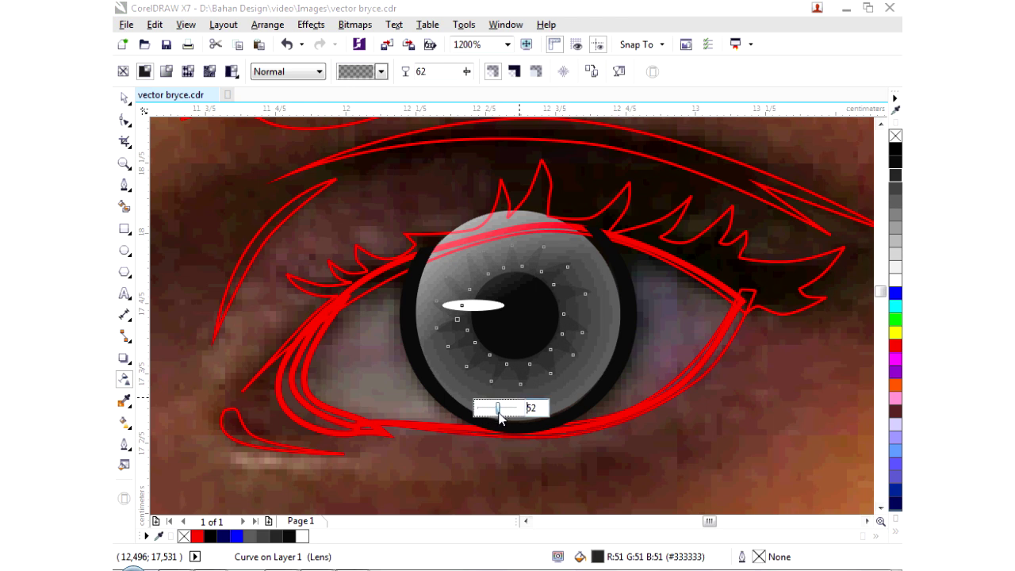
key(space)
Step: Fill the eye-white shape with 10% black (#E6E6E6), remove its outline and place it behind the iris
click(292, 387)
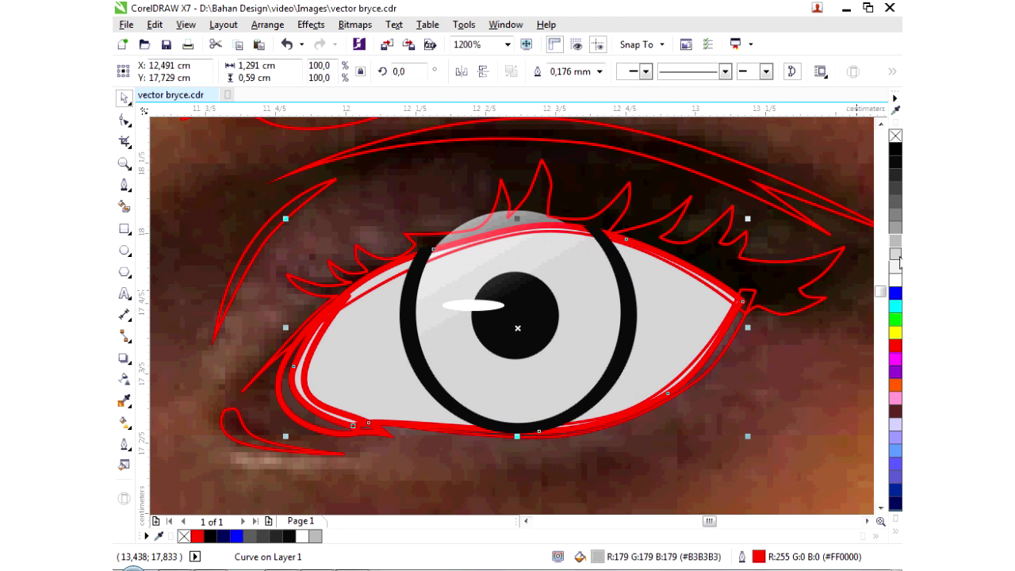
shift+click(808, 412)
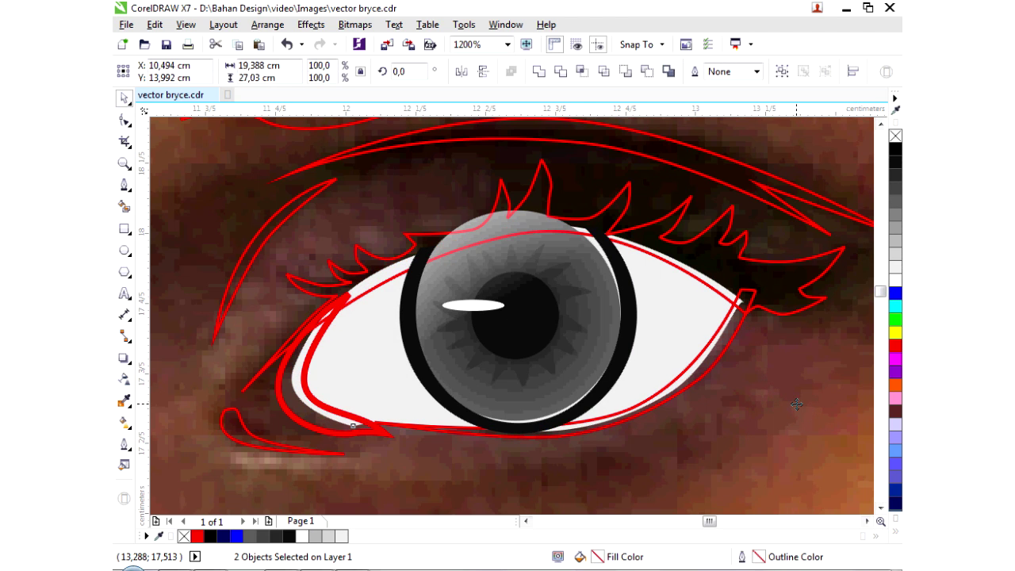
click(634, 292)
click(587, 400)
drag(626, 424, 636, 431)
scroll(519, 282, down, 1)
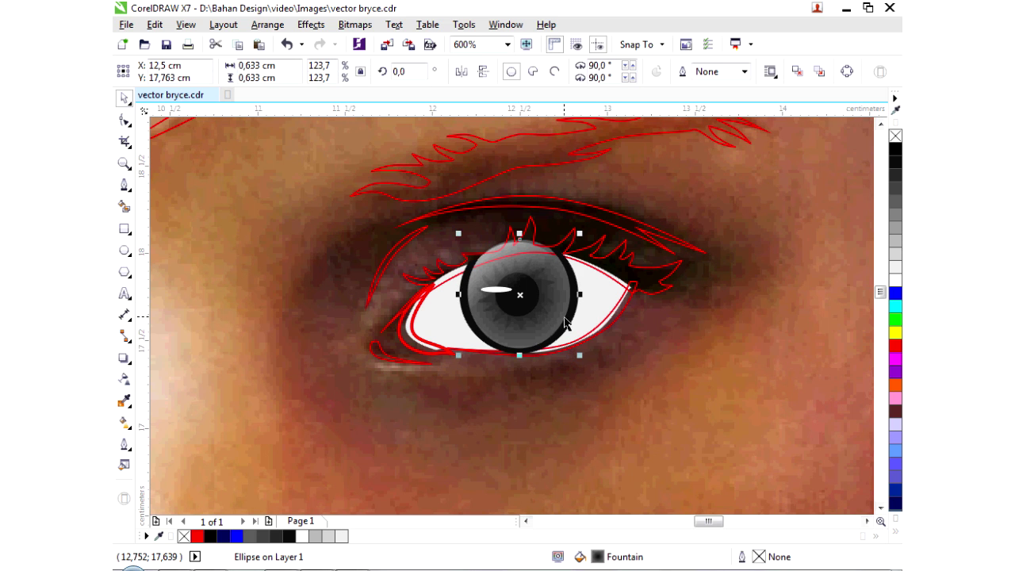
scroll(565, 321, up, 1)
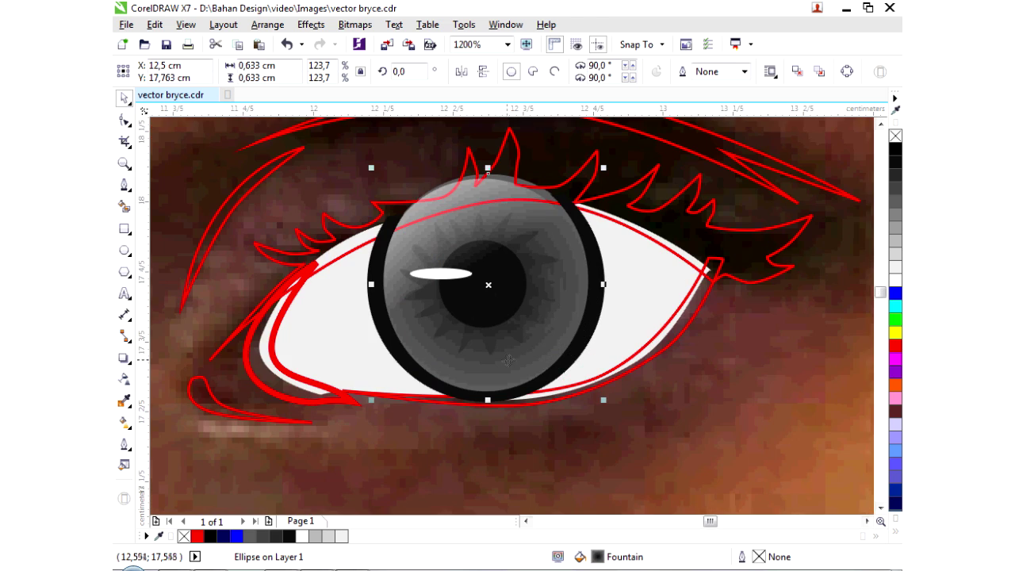
Step: Draw a closed crescent about 0.342 by 0.385 cm along the iris's lower outer edge with the Pen tool
click(124, 184)
scroll(458, 396, up, 1)
click(453, 394)
click(647, 324)
click(681, 127)
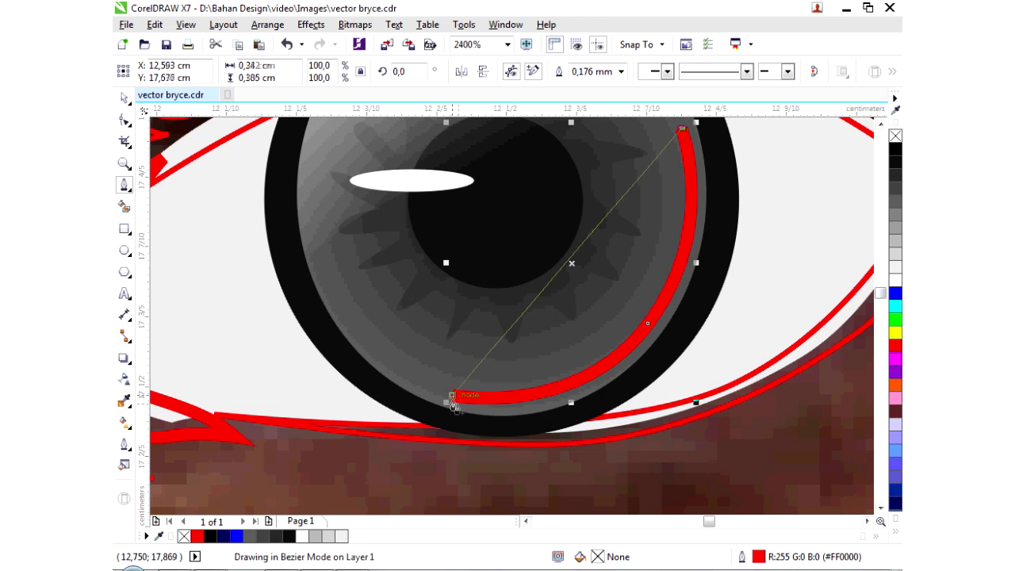
click(453, 394)
Step: Fill the crescent with white, remove its outline and apply a uniform transparency
click(896, 267)
right_click(895, 136)
click(124, 379)
click(145, 71)
drag(555, 419, 570, 421)
key(space)
scroll(570, 421, down, 2)
scroll(514, 370, up, 2)
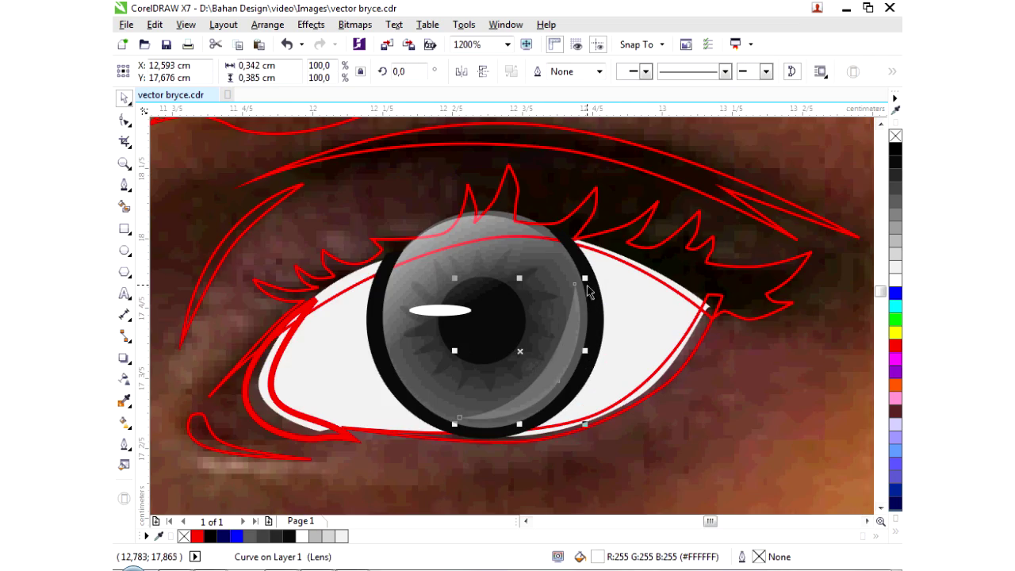
Step: Scale the crescent highlight to 86.6% against the iris's lower outer edge and increase its transparency
key(ctrl+z)
key(ctrl+z)
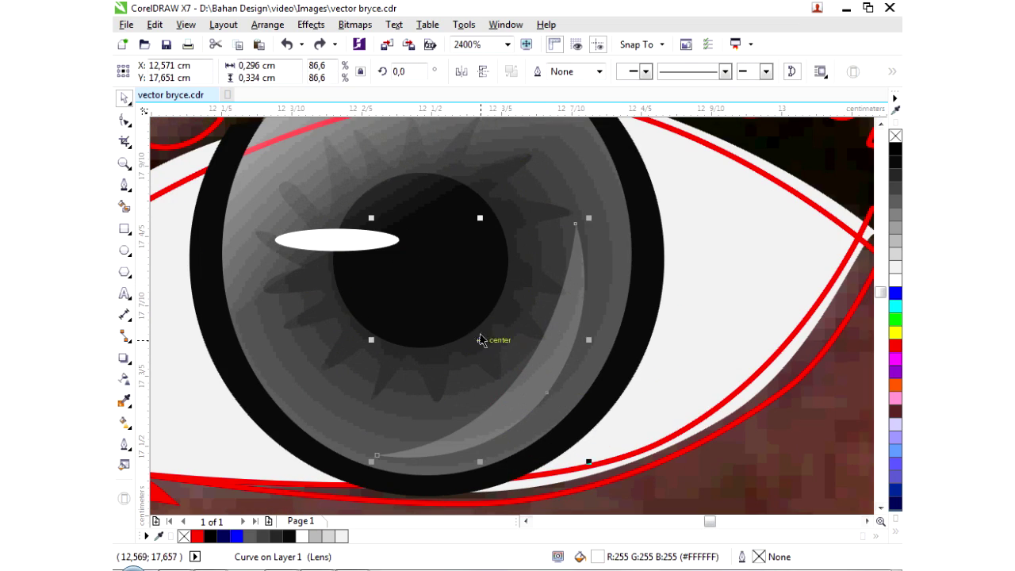
key(space)
key(space)
scroll(522, 376, down, 3)
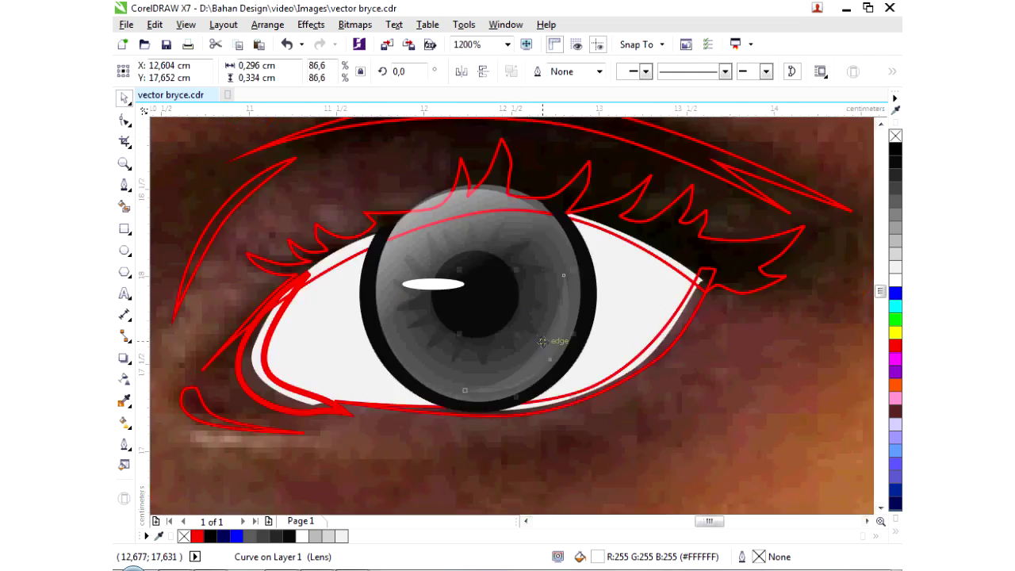
key(Escape)
Step: Fill the curved shape at the eye's inner corner with dull brown (#5E4646) and remove its outline
scroll(522, 376, up, 1)
click(486, 374)
scroll(487, 374, up, 1)
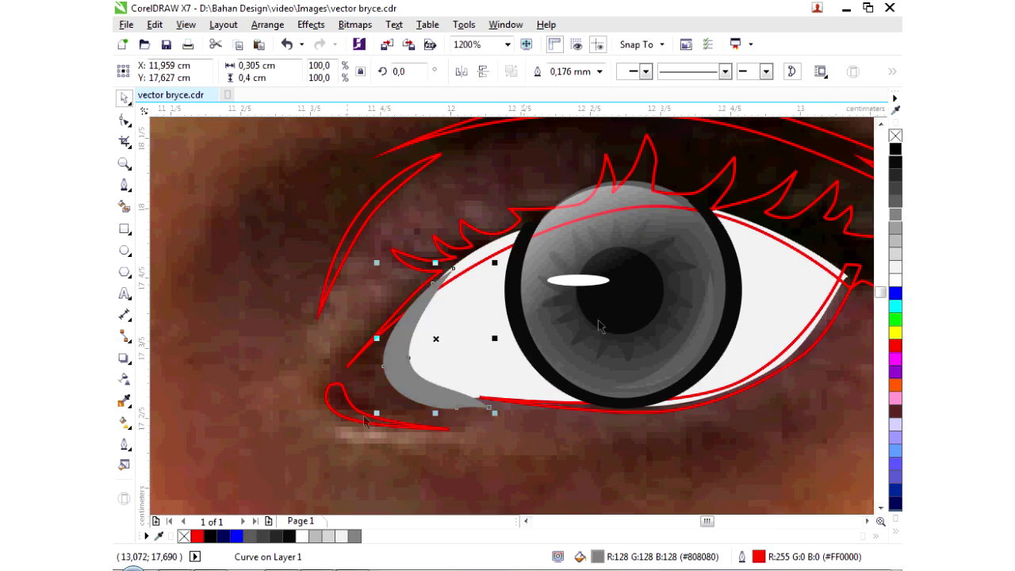
scroll(432, 338, down, 2)
scroll(450, 310, up, 1)
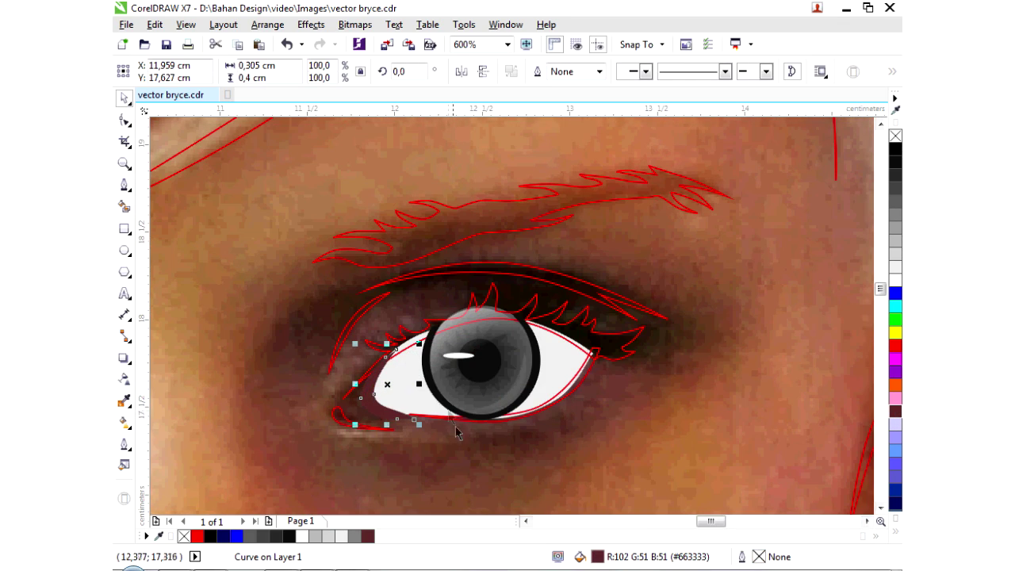
key(F11)
click(291, 444)
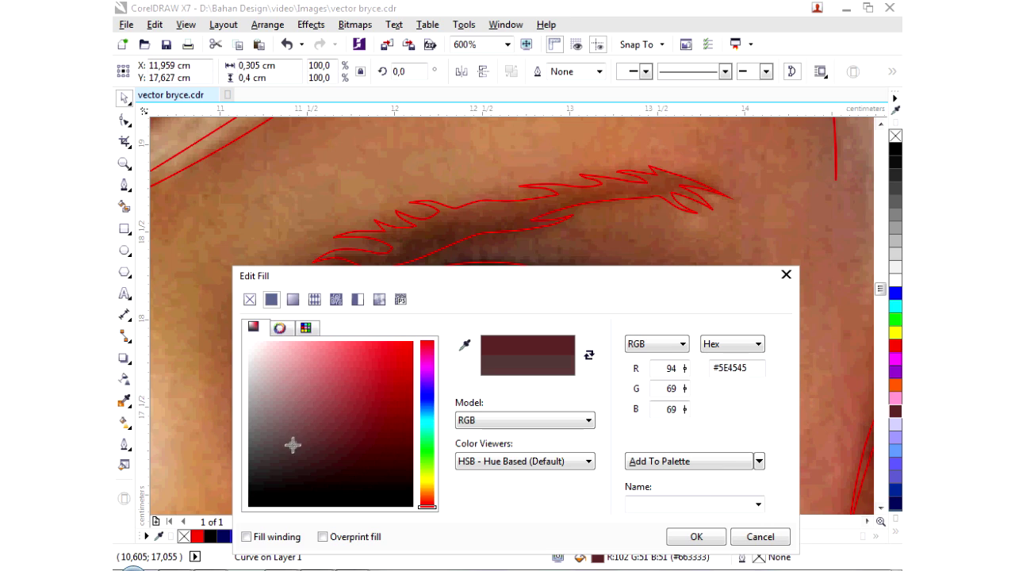
key(Return)
Step: Draw a closed shadow shape about 0.461 by 0.475 cm along the inner side of the eye white with the Pen tool
scroll(444, 396, up, 1)
key(F5)
scroll(404, 412, up, 1)
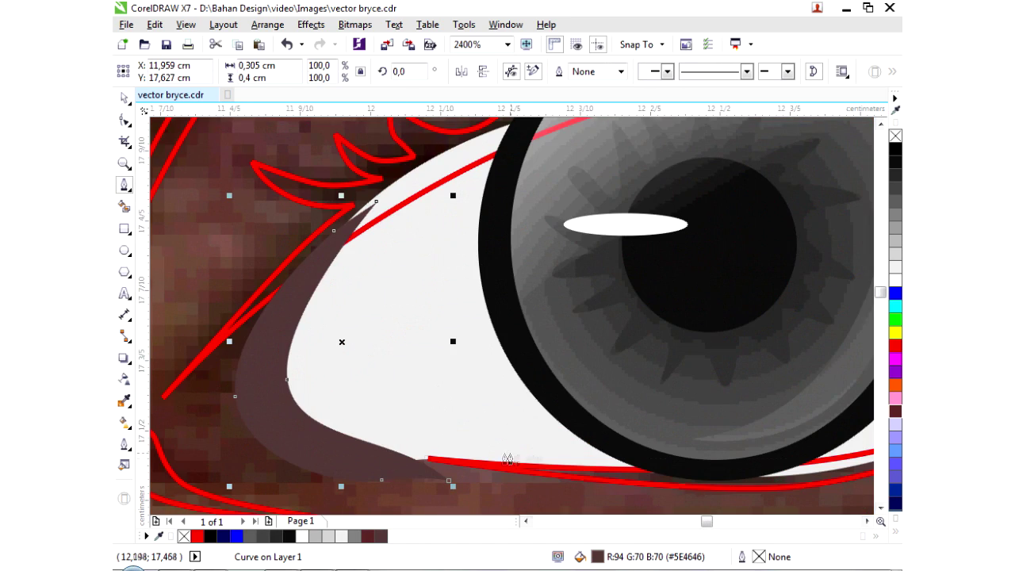
scroll(444, 468, right, 1)
click(327, 460)
drag(197, 356, 199, 301)
drag(377, 158, 413, 143)
drag(474, 127, 517, 174)
click(455, 389)
click(395, 310)
click(381, 187)
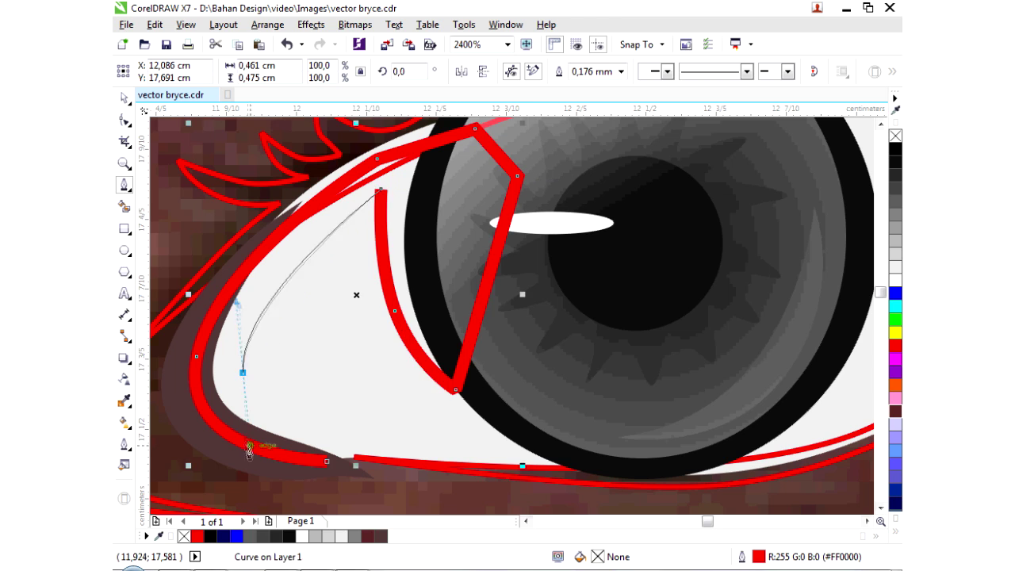
drag(242, 371, 258, 453)
Step: Fill the inner shadow shape with grey (#B3B3B3), remove its outline and place it behind the iris
click(894, 240)
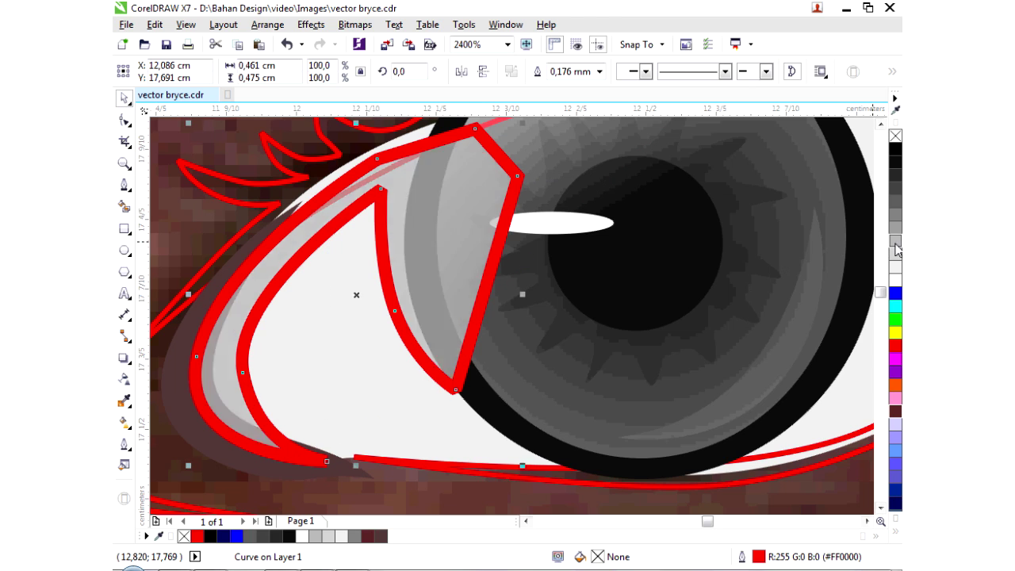
right_click(894, 136)
scroll(757, 474, down, 1)
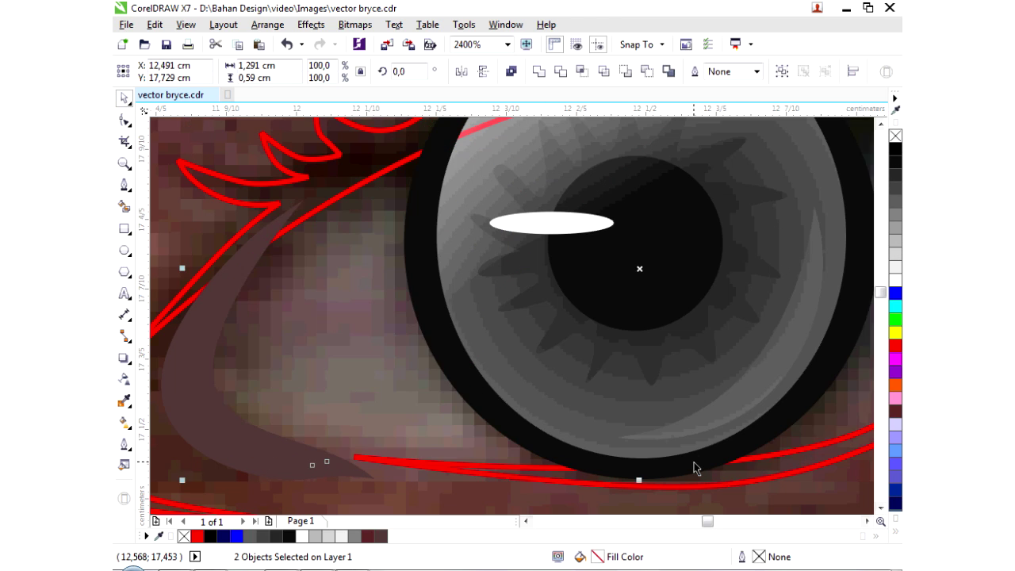
Step: Fill the upper lash shape and the lower lid line with near-black (#1A1A1A) and remove their outlines
click(340, 208)
scroll(519, 379, down, 1)
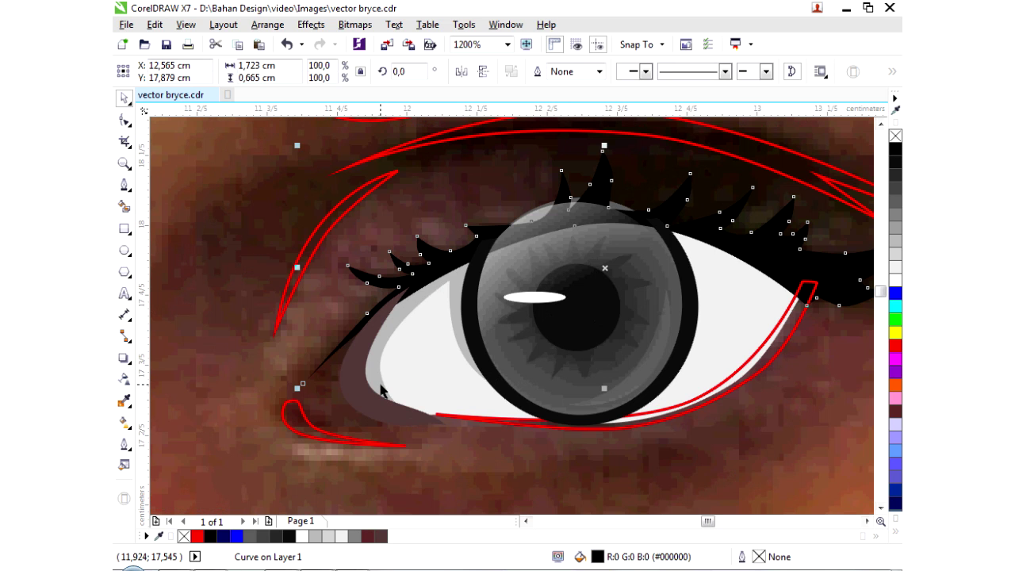
key(Escape)
scroll(803, 313, down, 1)
scroll(857, 283, up, 1)
click(803, 314)
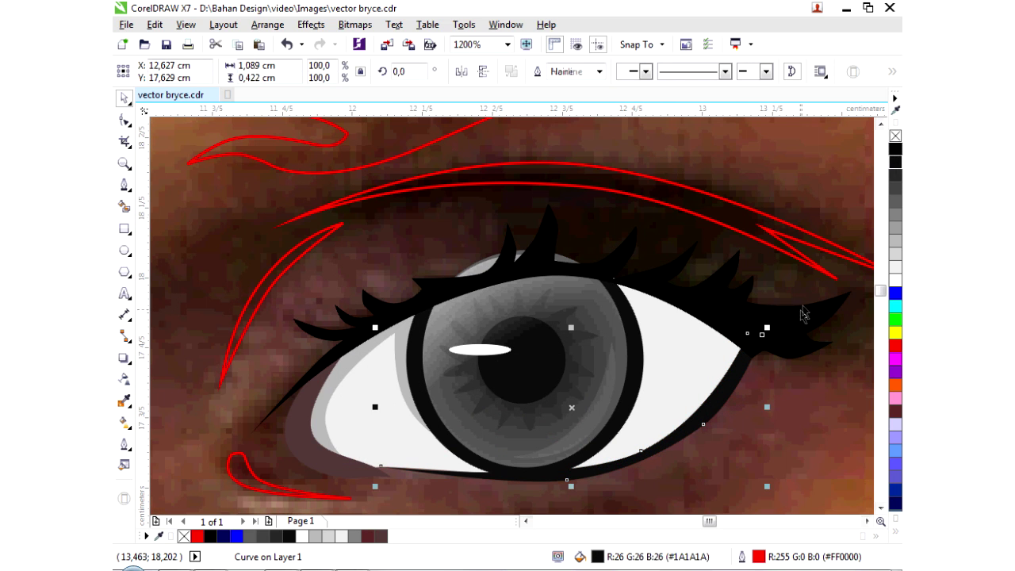
scroll(429, 280, up, 1)
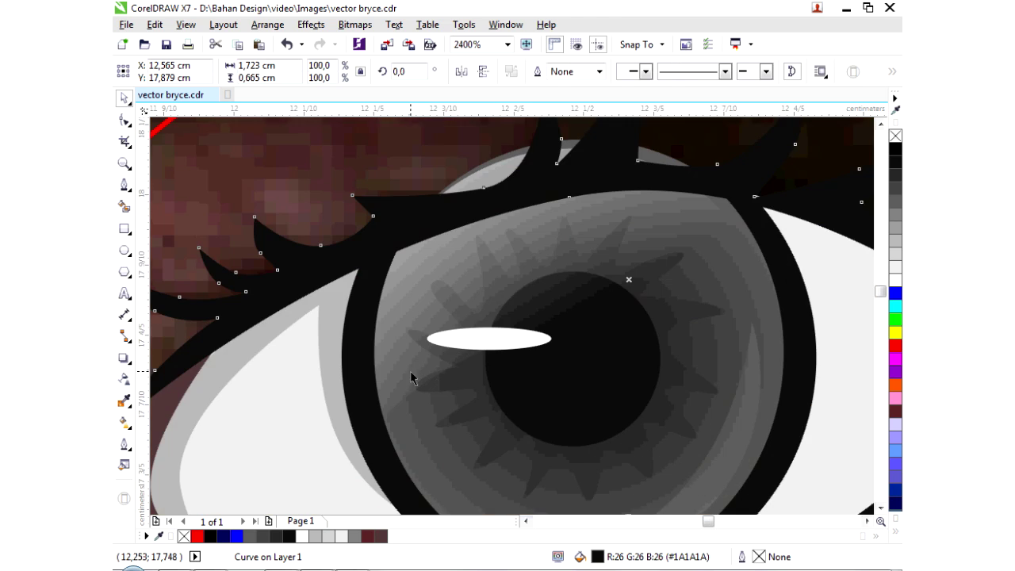
Step: Draw a closed shape about 0.669 by 0.28 cm over the iris's top and trim away the iris parts above the lid
key(F10)
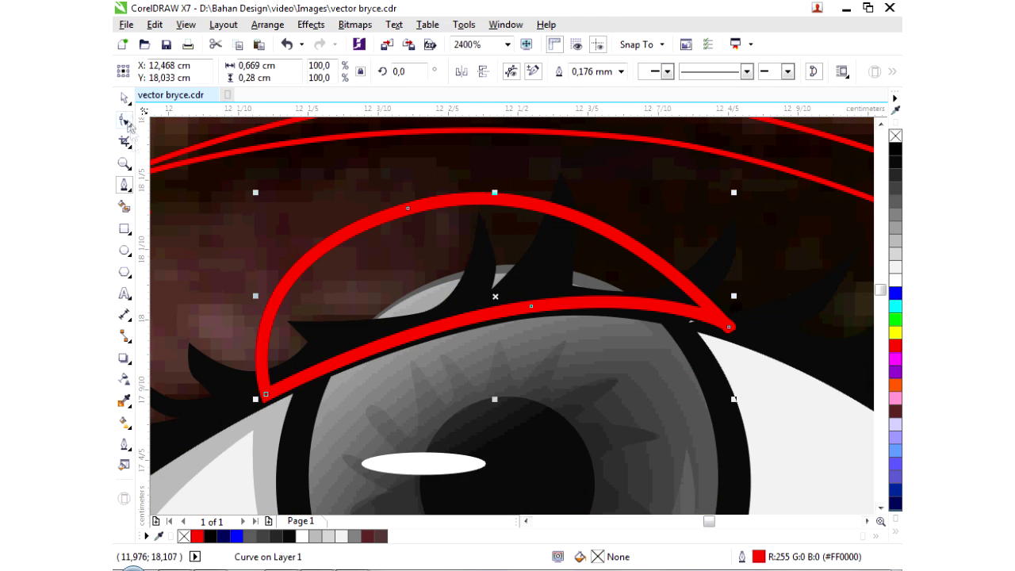
shift+click(468, 305)
click(647, 72)
key(ctrl+z)
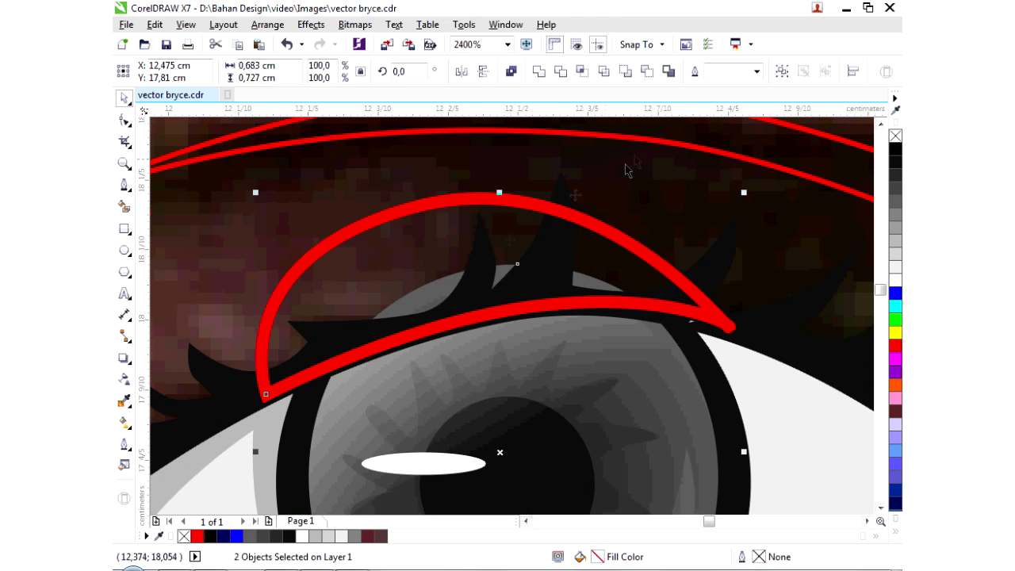
scroll(546, 326, down, 1)
click(546, 327)
scroll(545, 327, down, 1)
scroll(403, 365, up, 1)
Step: Lighten the fill of the shadow shape on the inner side of the eye white
click(411, 379)
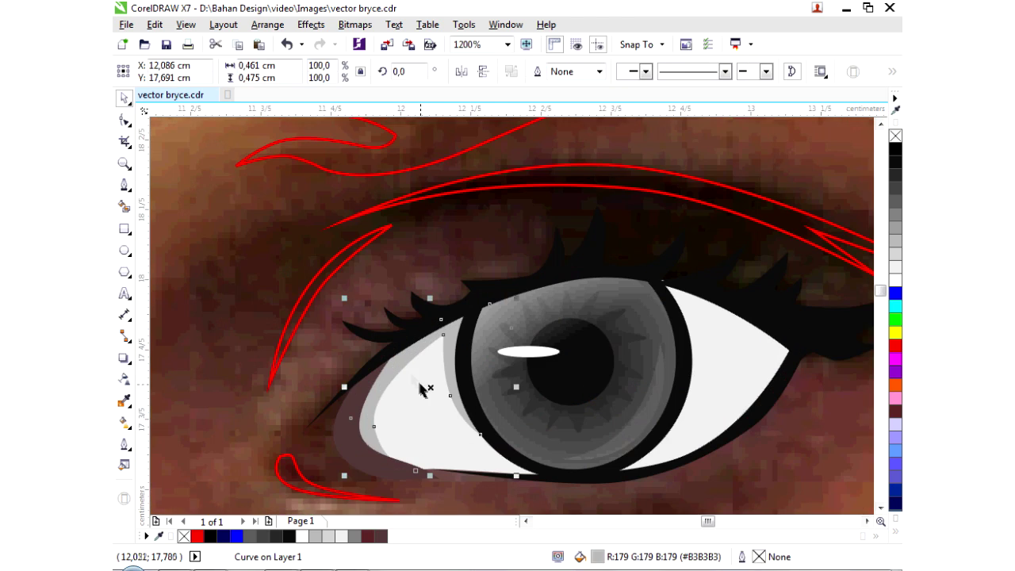
scroll(475, 349, down, 1)
scroll(442, 394, up, 1)
Step: Draw a closed curved shape about 0.173 by 0.214 cm at the eye's outer corner with the Pen tool
click(124, 186)
scroll(599, 364, up, 1)
click(519, 279)
click(588, 353)
click(602, 428)
drag(639, 353, 590, 292)
click(519, 278)
Step: Fill the outer corner shape with dull brown (#5E4646) and remove its outline
key(space)
scroll(271, 396, down, 2)
scroll(344, 414, up, 1)
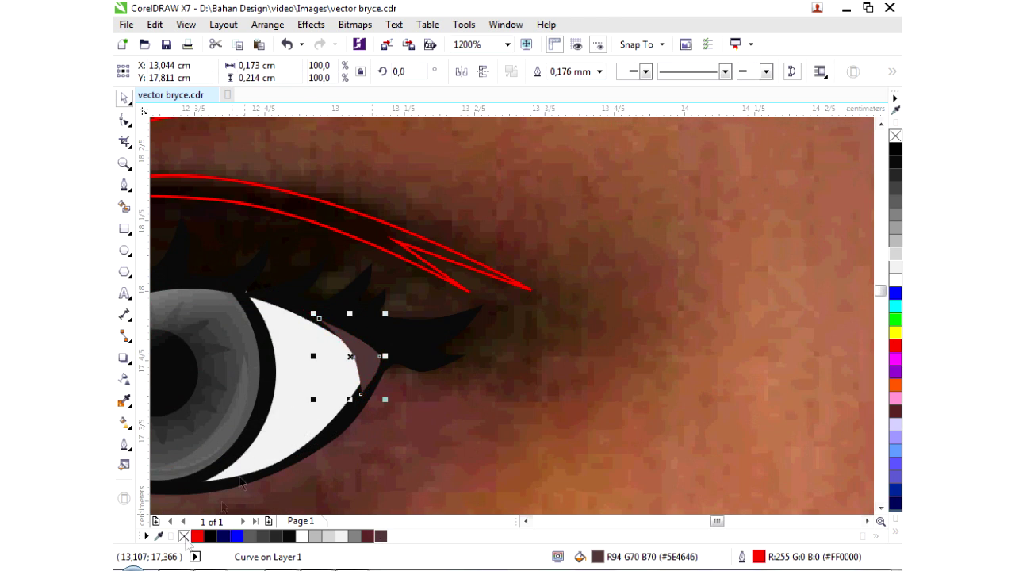
right_click(185, 536)
Step: Draw a closed shadow shape about 0.46 by 0.453 cm around the outer part of the eye white with the Pen tool
scroll(349, 356, up, 1)
scroll(349, 357, down, 1)
click(124, 185)
scroll(349, 357, up, 1)
click(288, 421)
drag(371, 339, 404, 279)
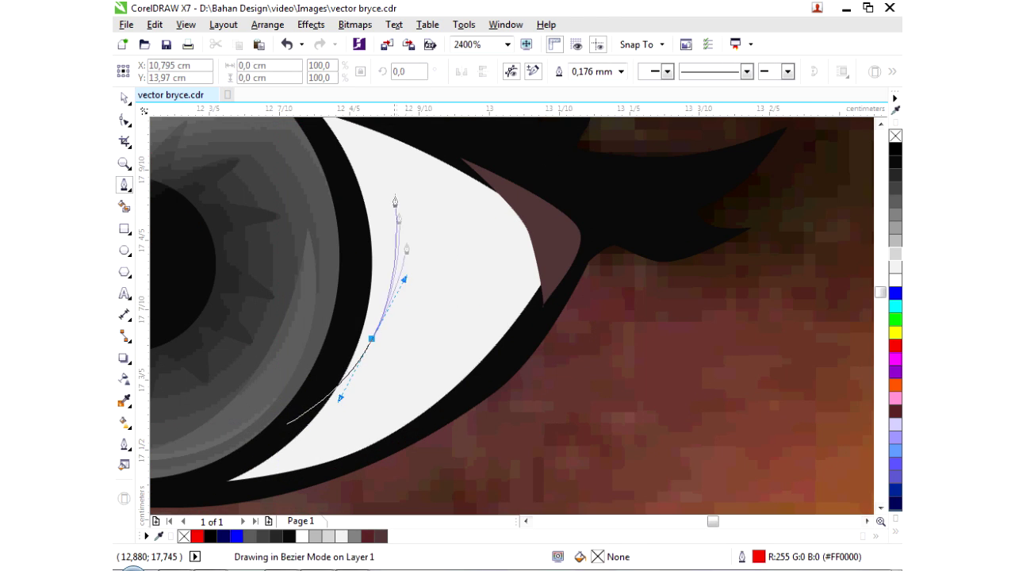
click(377, 147)
click(500, 216)
click(546, 316)
click(565, 240)
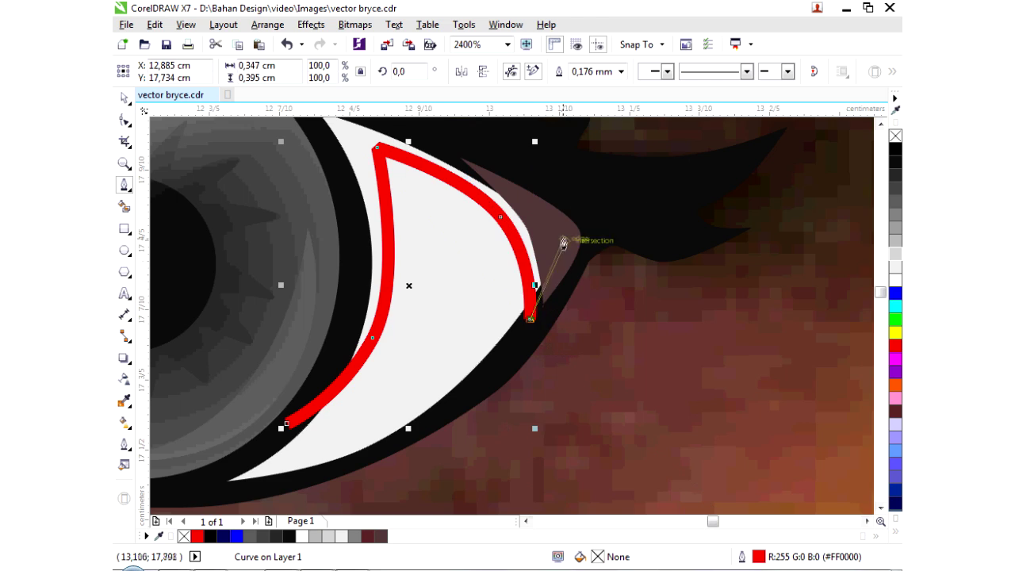
scroll(476, 238, up, 1)
click(433, 218)
click(301, 233)
scroll(398, 357, down, 1)
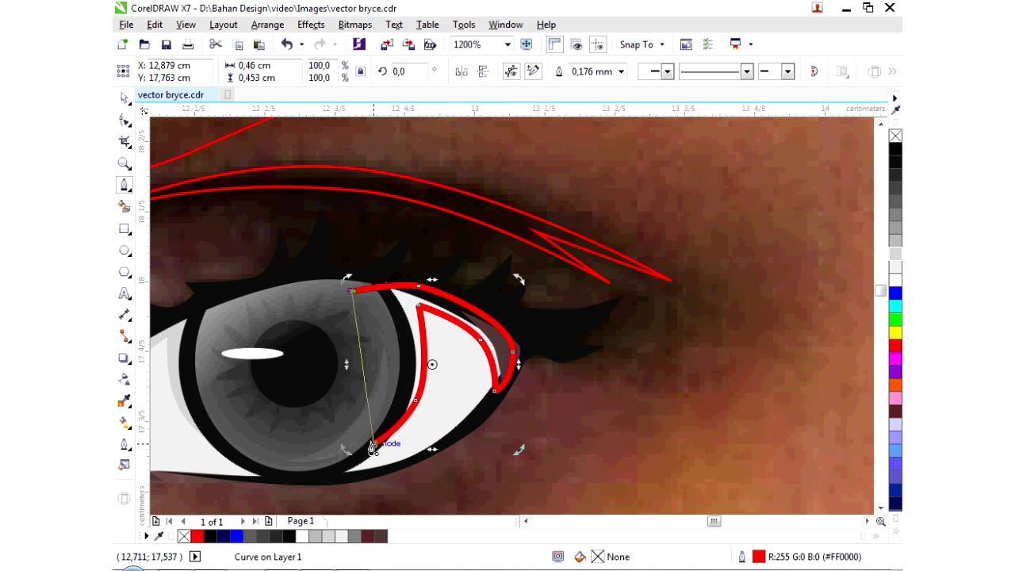
Step: Fill the outer shadow shape with 20% black (#CCCCCC) and remove its outline
key(space)
click(340, 536)
click(328, 536)
right_click(184, 536)
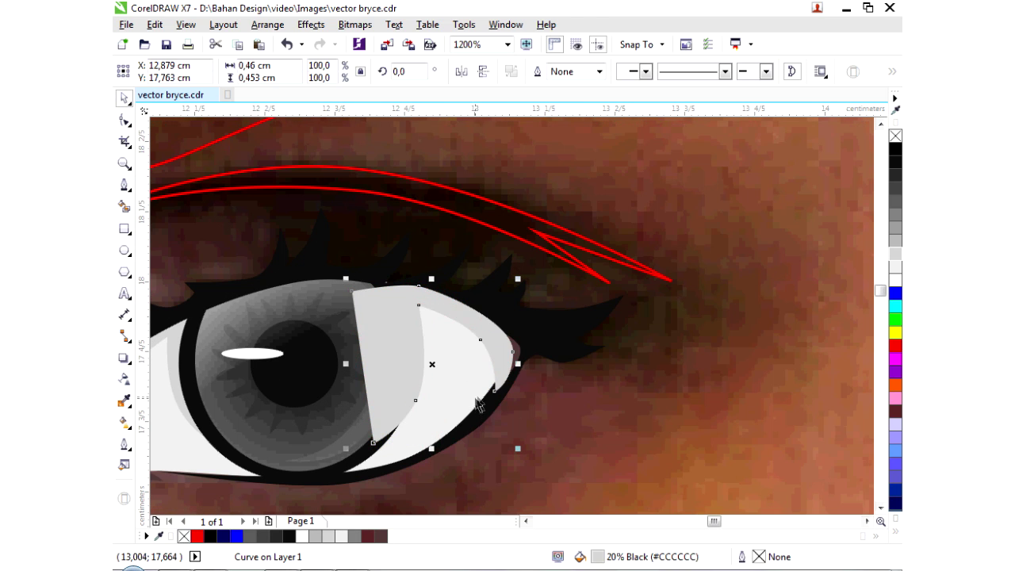
Step: Arrange the outer shadow shape behind the iris, the lashes and the brown corner shape
click(399, 453)
shift+click(399, 453)
scroll(533, 349, down, 1)
key(Escape)
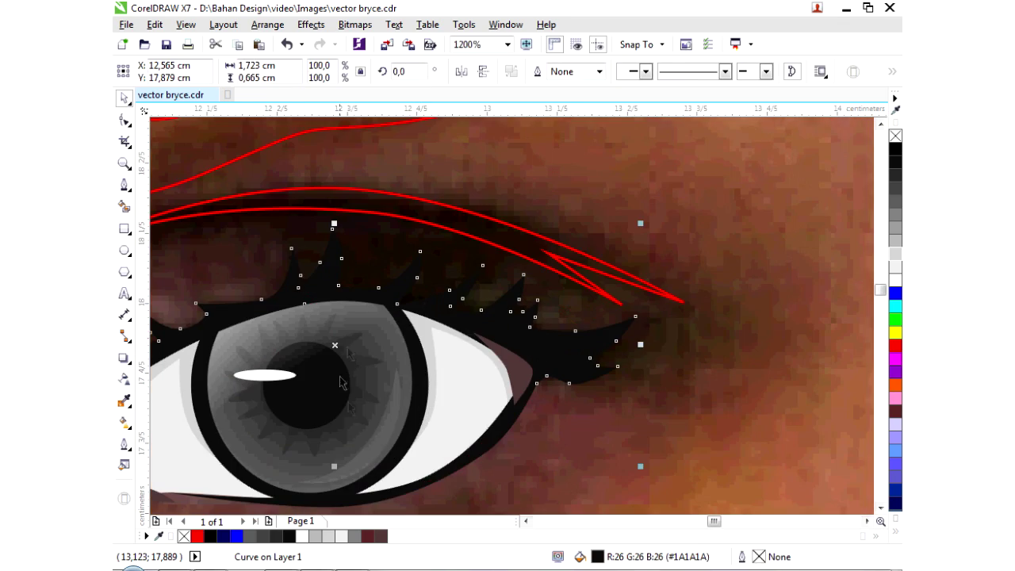
shift+click(483, 425)
scroll(576, 351, down, 2)
key(Escape)
scroll(575, 354, up, 2)
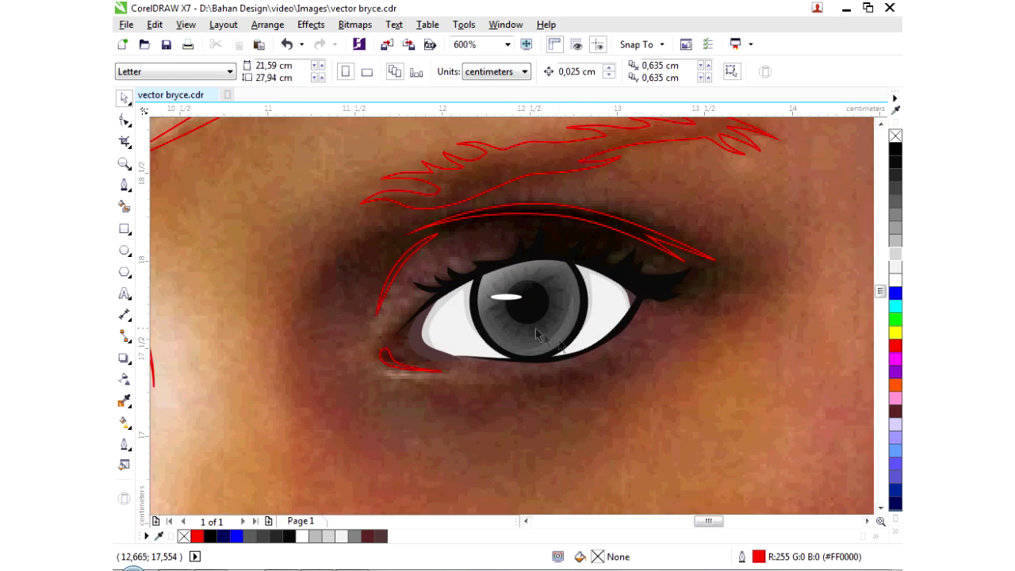
Step: Change the eye white's fill to an elliptical fountain fill from light grey to white
click(460, 347)
click(124, 465)
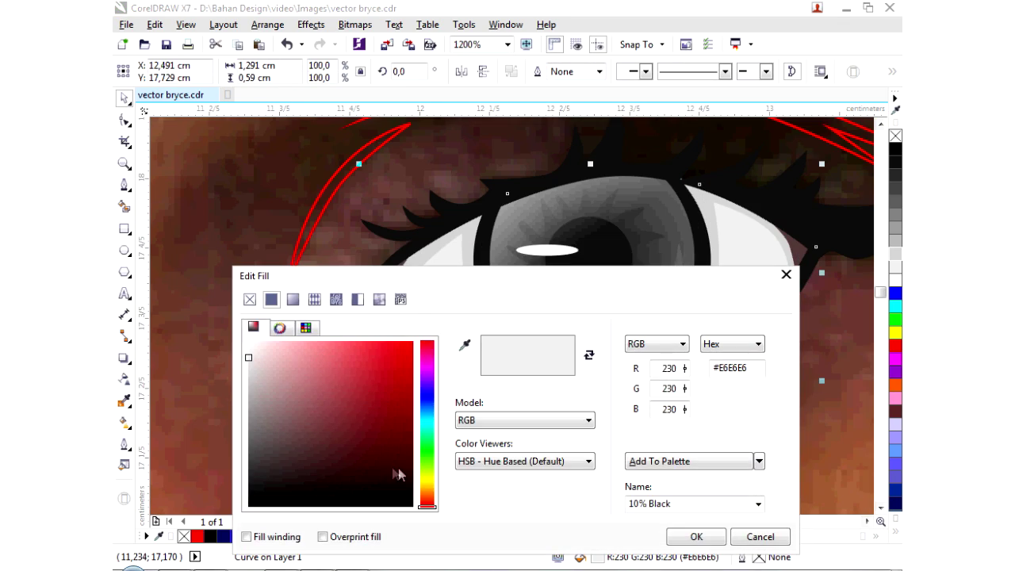
click(293, 299)
click(490, 358)
drag(296, 275, 377, 358)
click(527, 536)
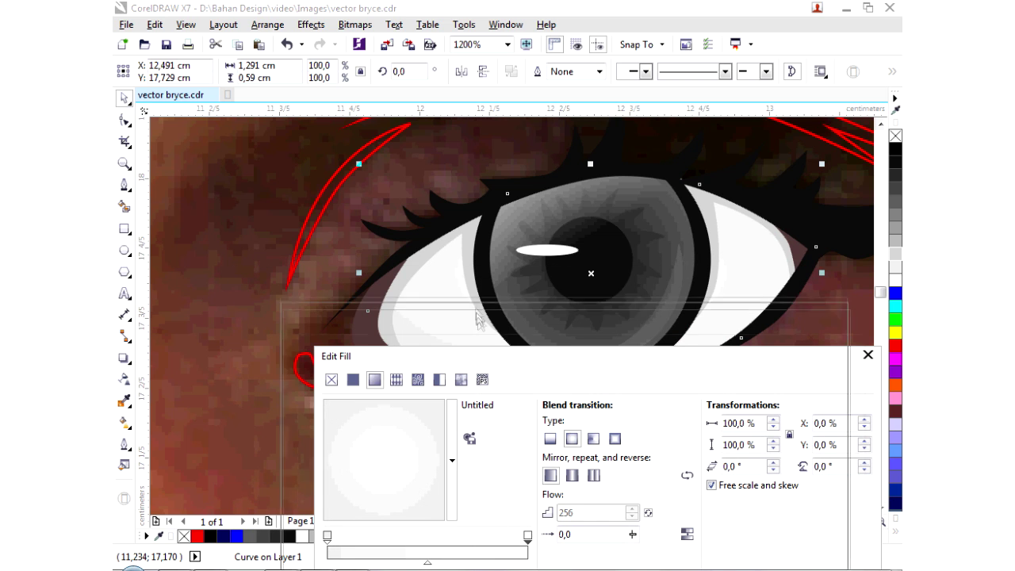
Step: Darken the outer grey of the eye white's fountain fill, shift its midpoint towards that colour and apply it
click(500, 356)
drag(500, 355, 519, 245)
click(544, 549)
click(359, 366)
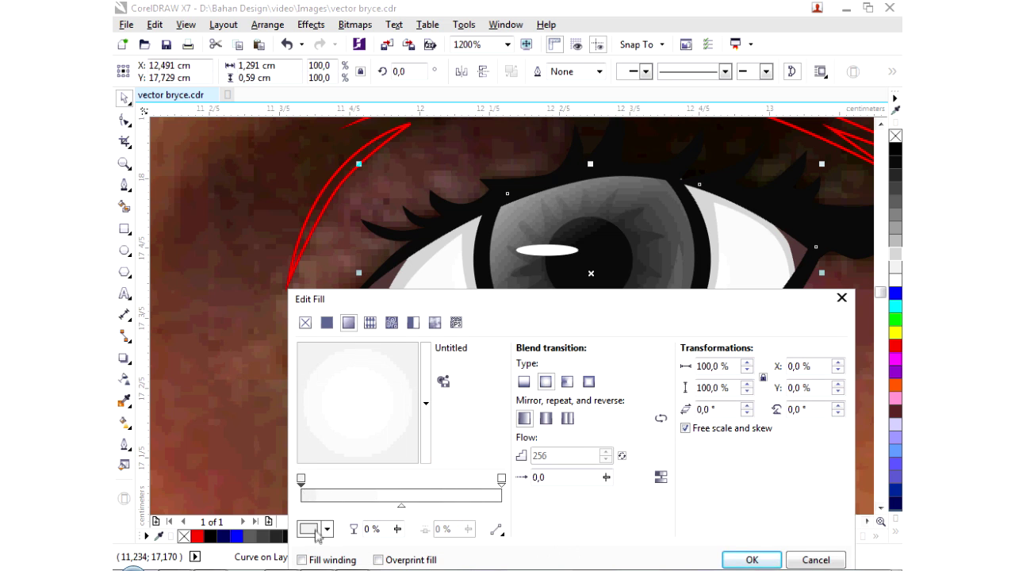
click(895, 238)
click(316, 529)
click(601, 532)
drag(402, 505, 348, 505)
key(Return)
Step: Apply a uniform transparency to the shadow shape on the eye white
scroll(557, 424, down, 4)
scroll(582, 403, up, 4)
shift+click(465, 373)
click(464, 374)
click(124, 379)
drag(641, 441, 664, 439)
key(space)
scroll(508, 372, down, 6)
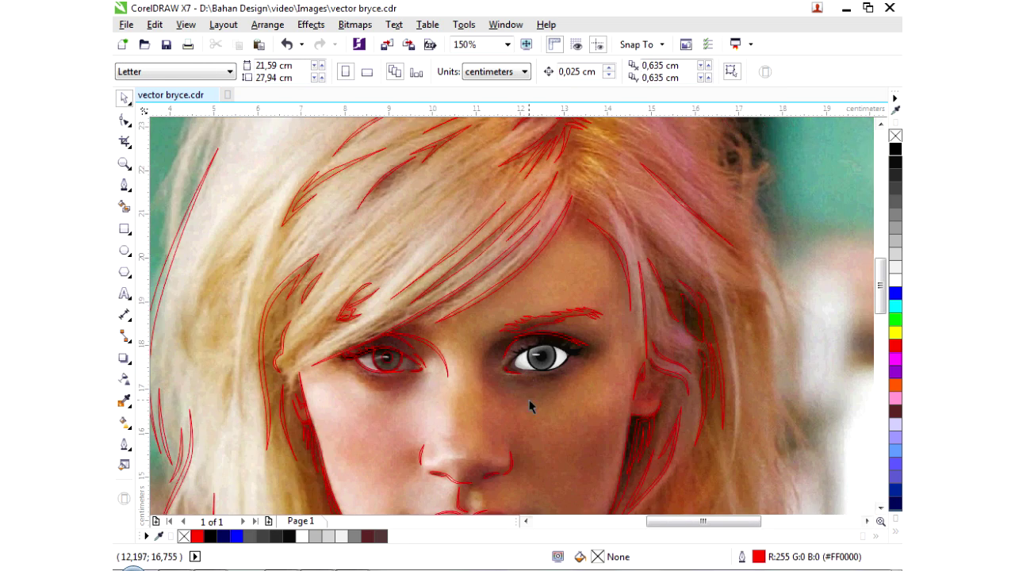
scroll(530, 397, up, 2)
scroll(550, 317, up, 4)
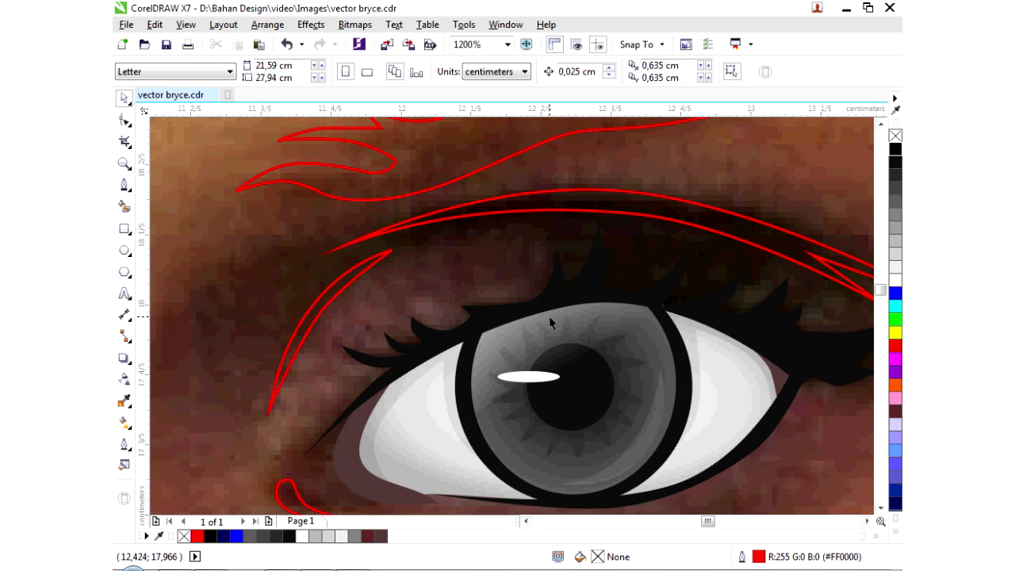
key(space)
click(555, 331)
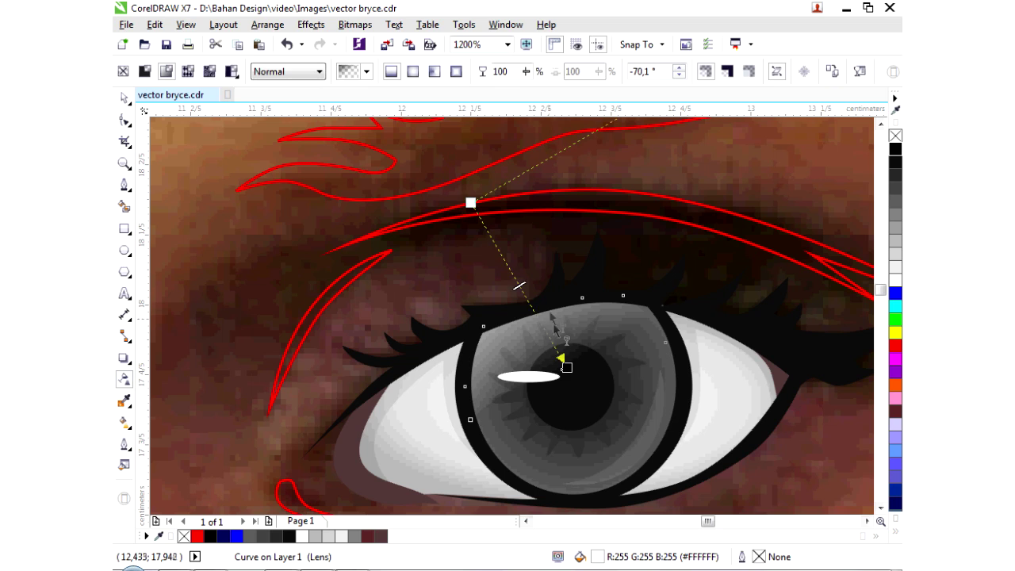
key(space)
scroll(560, 361, down, 4)
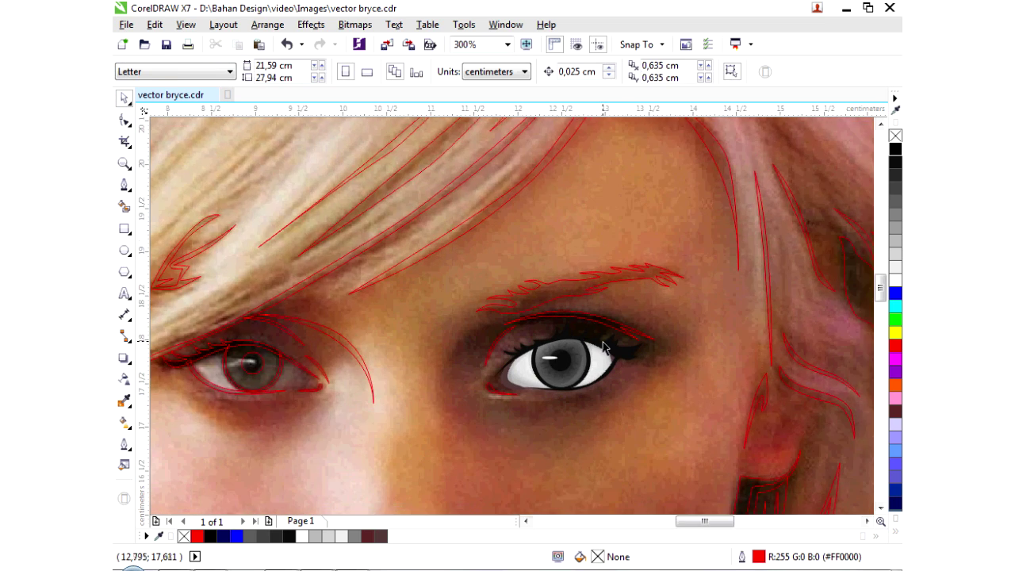
Step: Fill the eyebrow, the upper lid lines and the inner corner shape with near-black #1A1A1A and remove their outlines
scroll(606, 344, up, 2)
click(383, 359)
shift+click(384, 358)
click(894, 161)
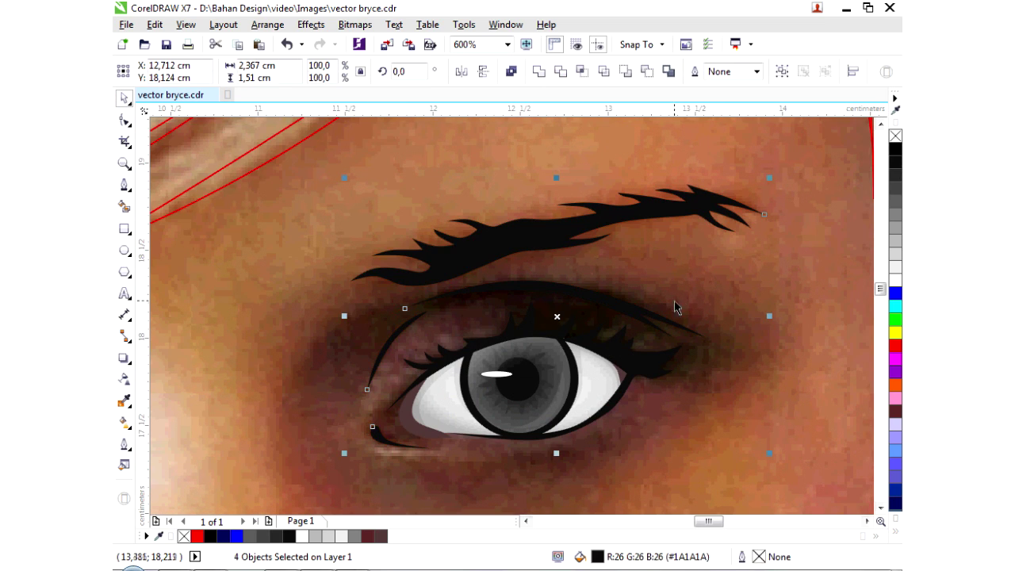
click(532, 455)
Step: Draw a closed Bezier eyelid shadow shape running around the inner eye corner, over the lashes and across the upper lid
scroll(392, 442, up, 1)
key(space)
scroll(639, 422, up, 1)
click(641, 424)
scroll(640, 424, down, 1)
click(476, 444)
click(352, 397)
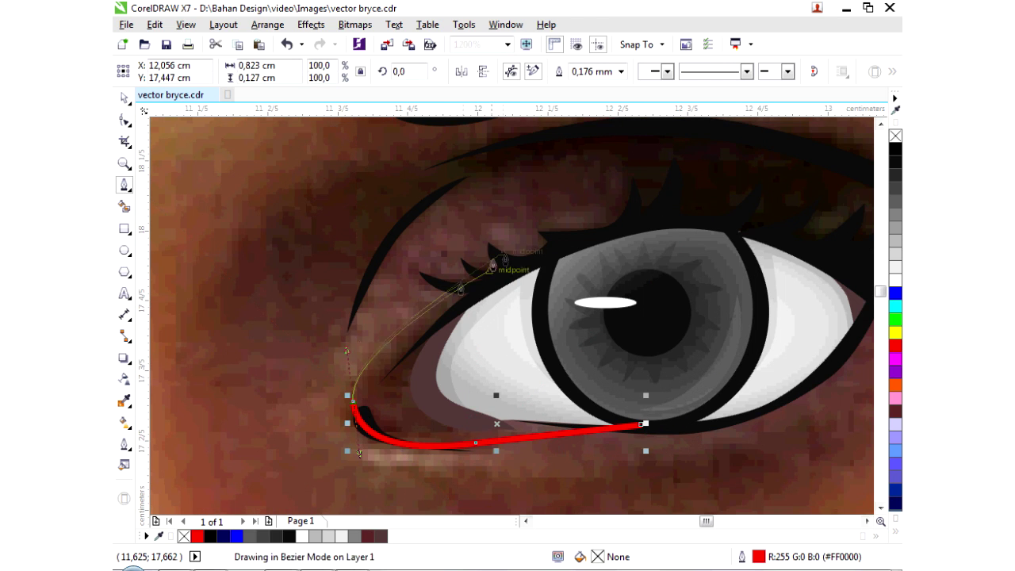
scroll(440, 395, down, 1)
click(492, 328)
scroll(539, 309, up, 1)
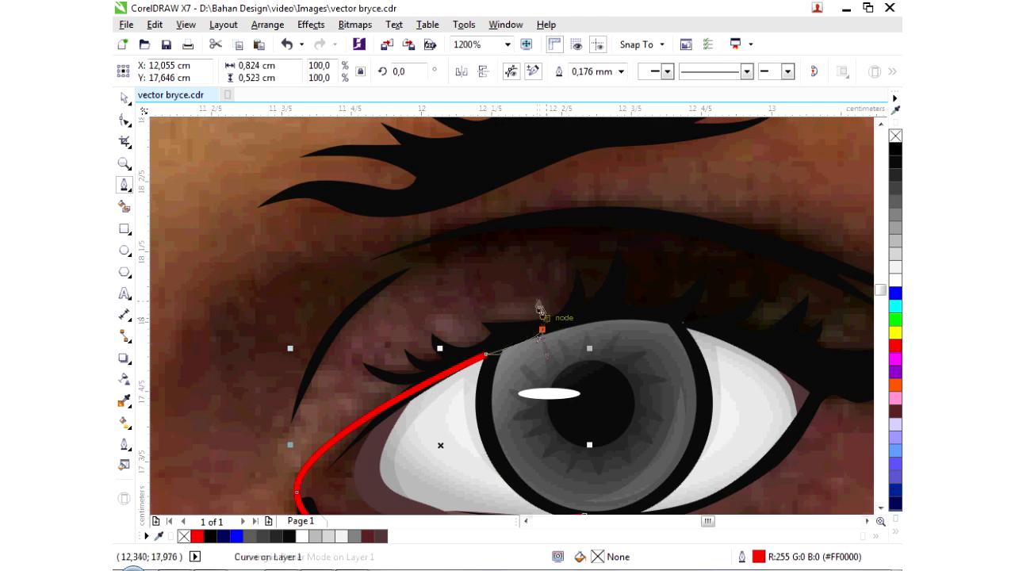
drag(447, 252, 680, 260)
scroll(578, 233, right, 2)
drag(760, 307, 679, 397)
click(668, 255)
scroll(669, 258, up, 1)
scroll(661, 256, down, 1)
click(389, 491)
Step: Fill the eyelid shadow shape with a dark brown sampled from the inner corner, without outline, and place it behind the lashes
scroll(336, 379, left, 3)
scroll(336, 379, down, 1)
click(125, 400)
click(317, 374)
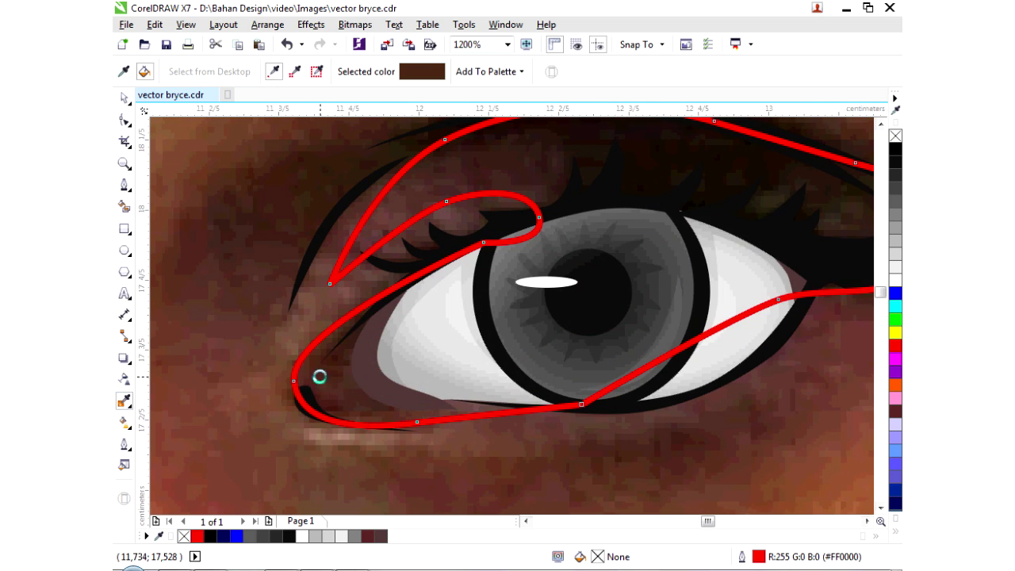
click(317, 373)
scroll(714, 200, down, 1)
key(Escape)
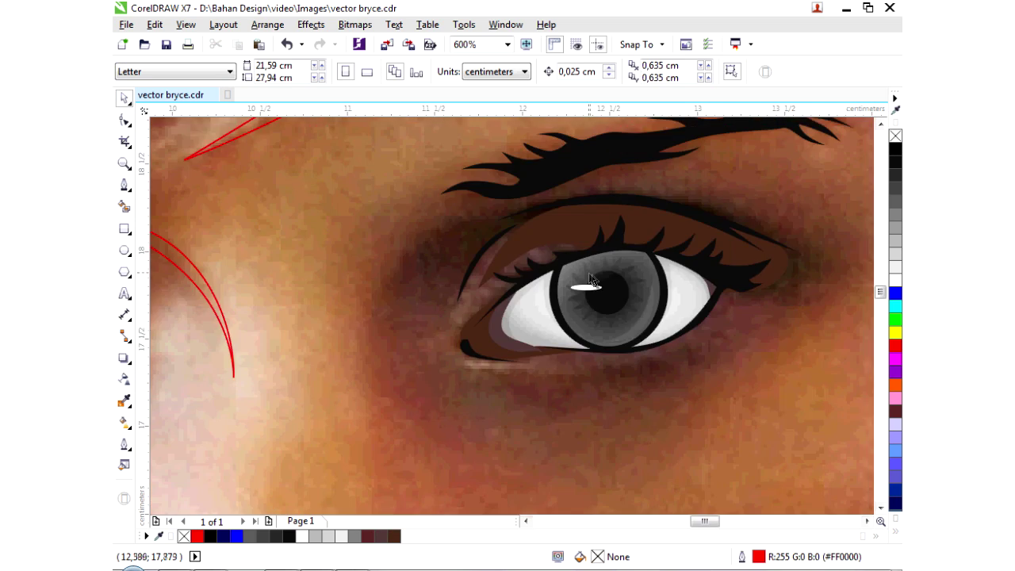
Step: Draw a closed Bezier shape about 1.45 × 0.86 cm around the whole eye, from below the lower lid up to the crease
click(124, 184)
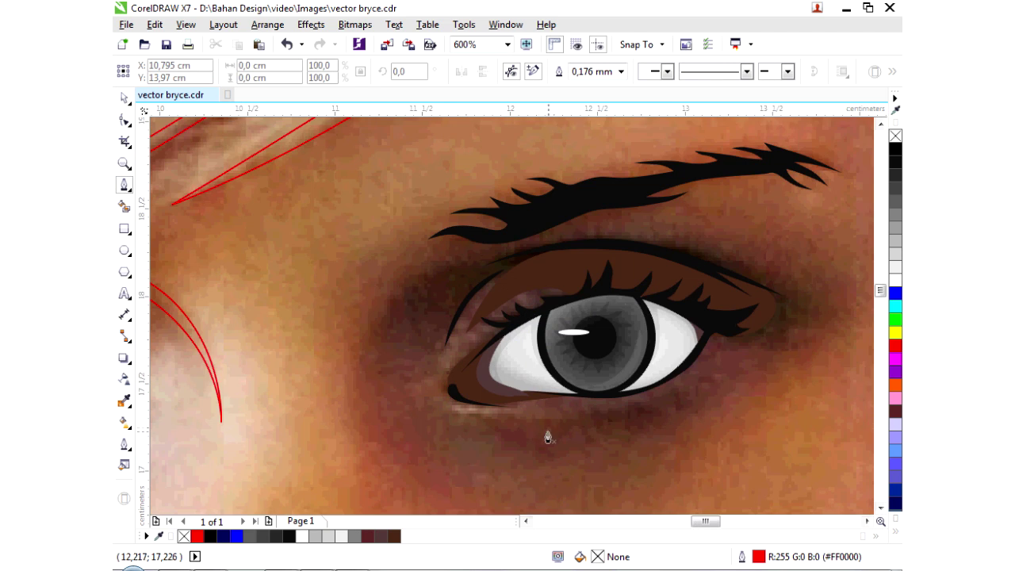
scroll(548, 431, up, 1)
drag(543, 434, 543, 434)
drag(203, 408, 183, 350)
drag(331, 150, 331, 151)
click(442, 138)
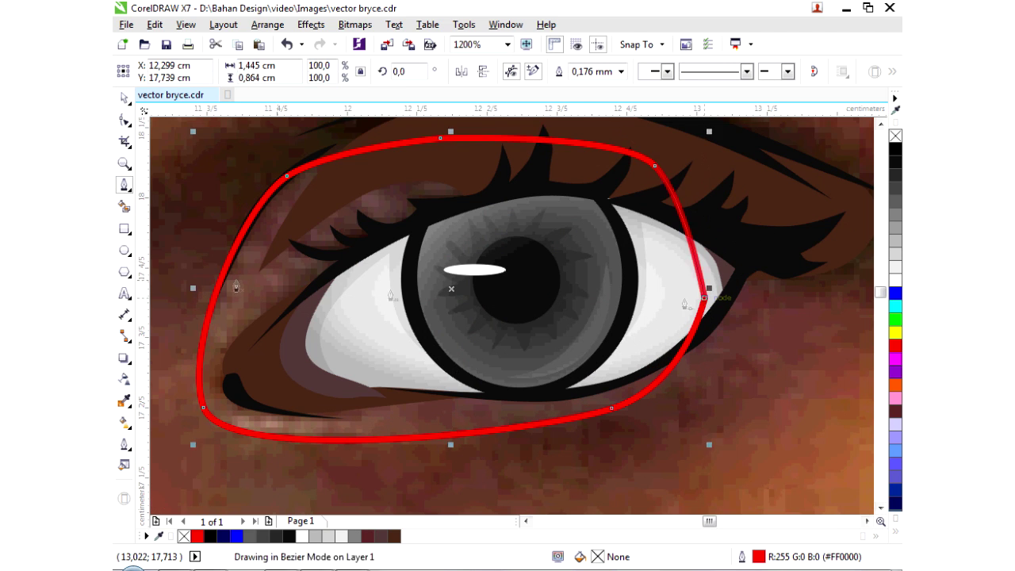
click(703, 302)
Step: Draw a thin closed highlight shape about 0.38 × 0.05 cm just below the inner eye corner
scroll(231, 432, up, 1)
click(221, 426)
click(496, 444)
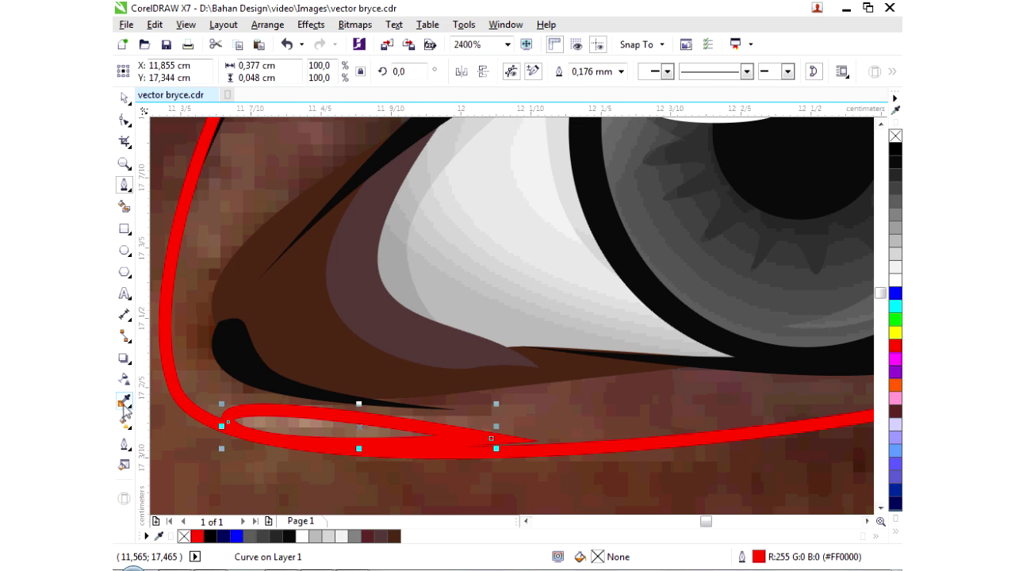
Step: Fill the shape around the eye with sampled brown #7F594C, remove its outline and place it behind the eye
click(125, 401)
click(243, 175)
click(243, 175)
right_click(895, 137)
click(124, 141)
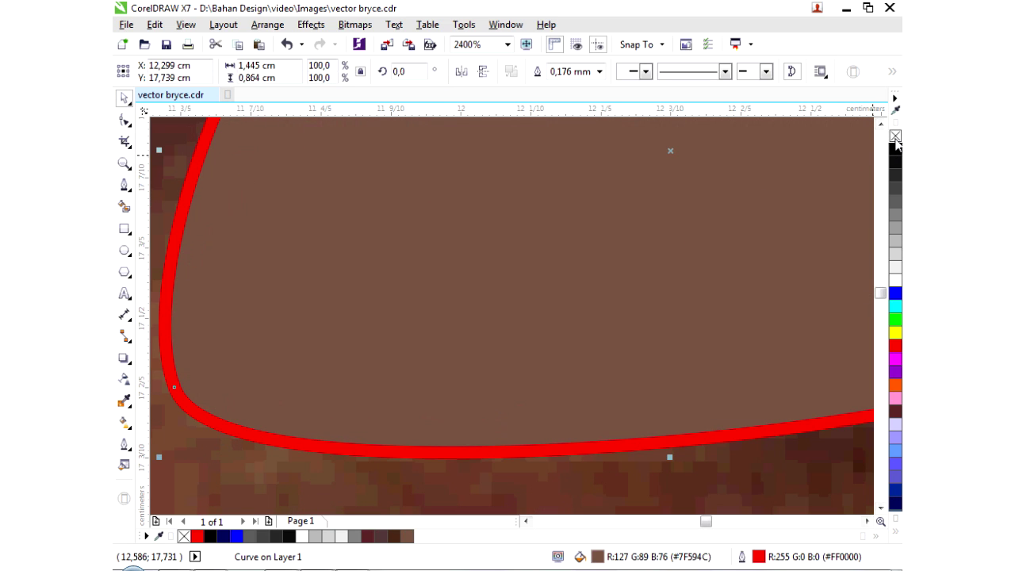
right_click(895, 136)
Step: Fill the thin highlight below the inner corner with a light brown and remove its outline
click(428, 444)
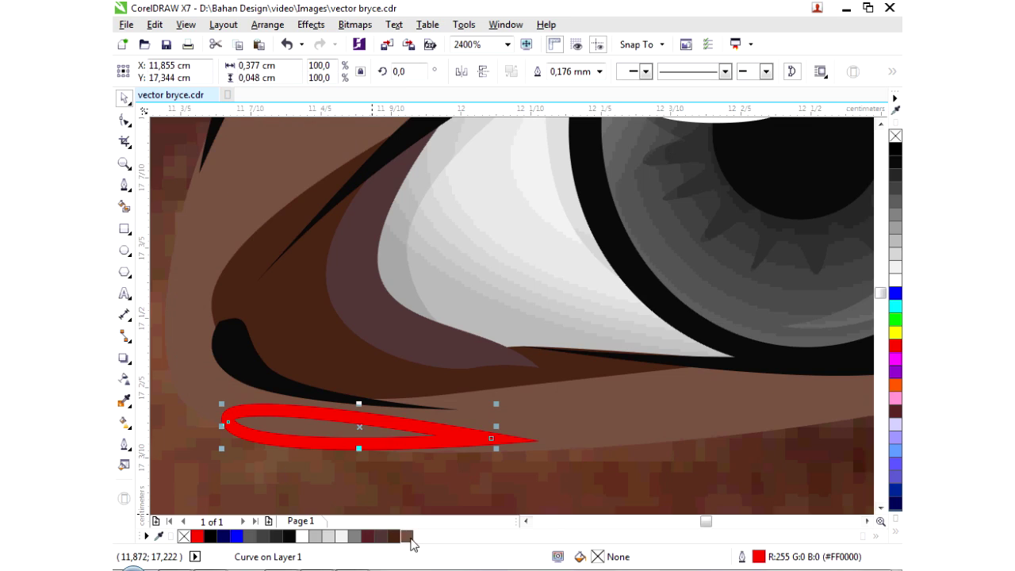
key(shift+F11)
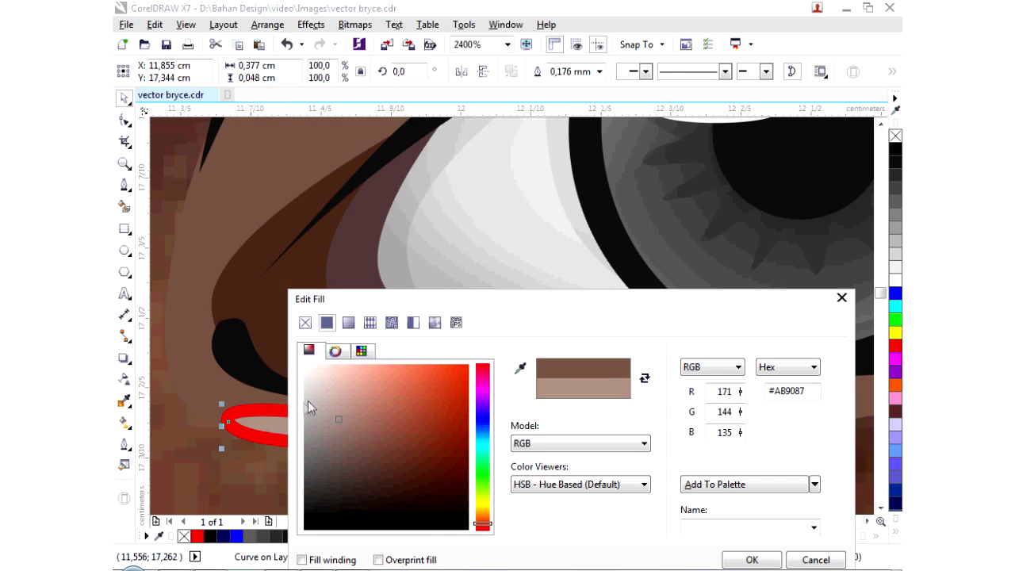
click(752, 560)
scroll(760, 290, down, 8)
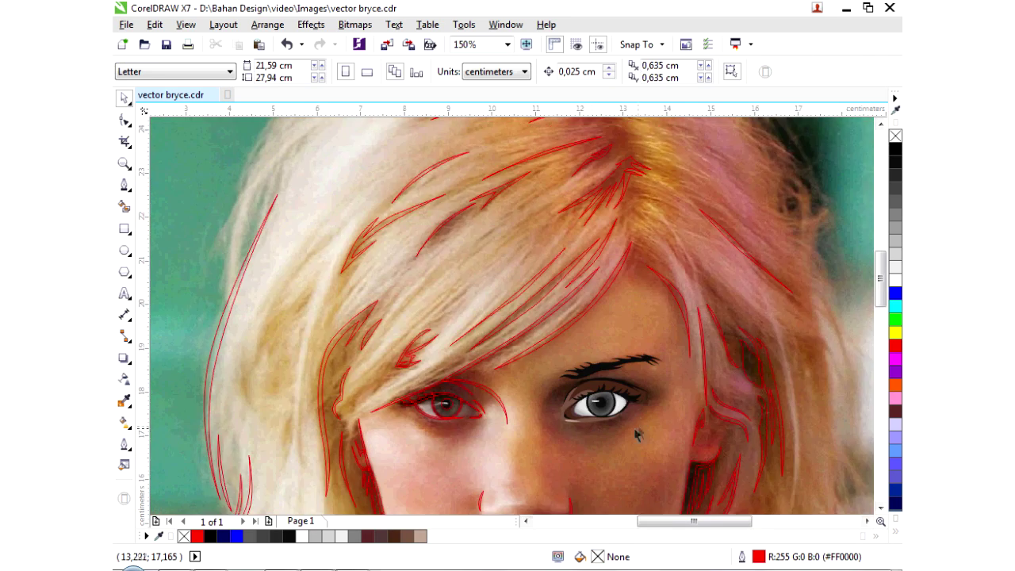
scroll(634, 388, up, 3)
scroll(439, 350, up, 2)
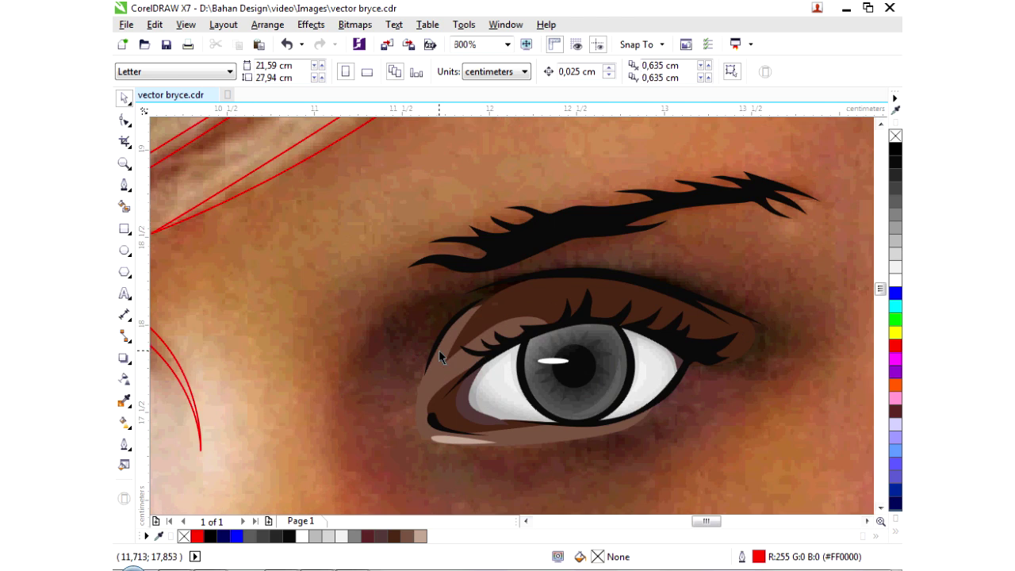
Step: Draw a closed outer eye shadow shape about 2.64 × 1.33 cm reaching from the brow to below the lower lid
drag(717, 252, 718, 253)
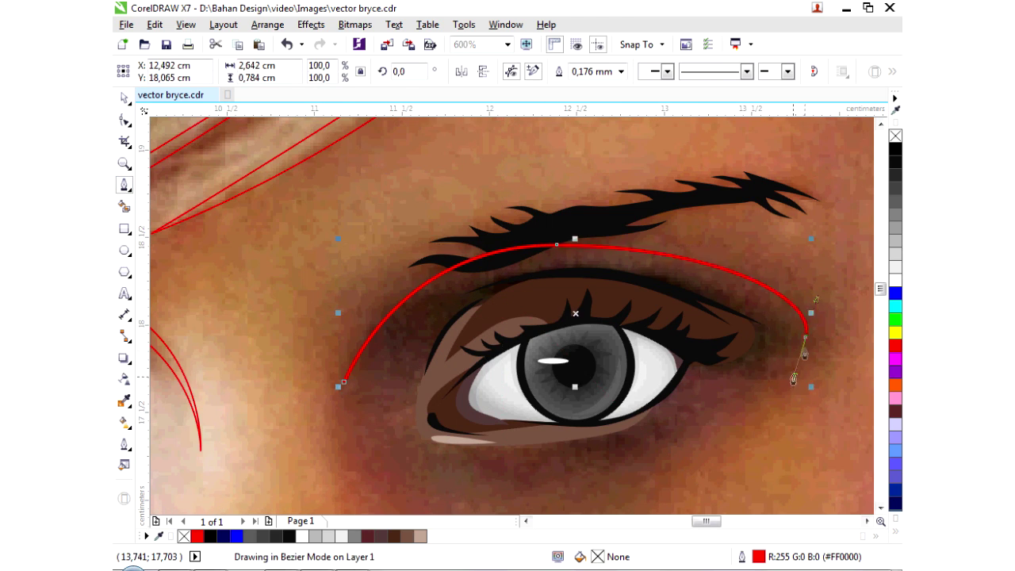
drag(805, 334, 795, 375)
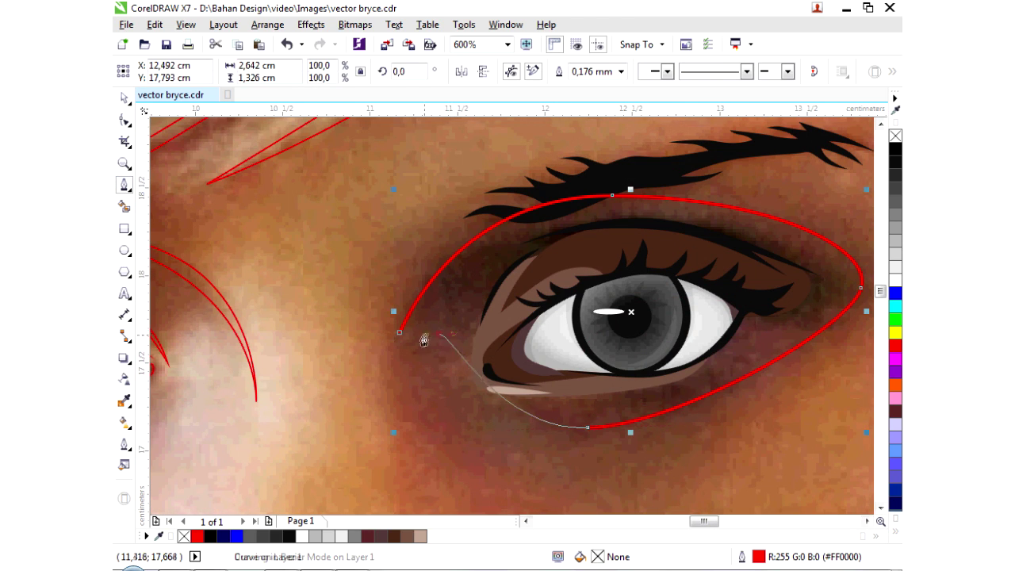
drag(403, 362, 402, 362)
Step: Fill the outer eye shadow shape with sampled dark brown #56382E, remove its outline and send it behind the eye
click(124, 401)
click(453, 310)
click(453, 310)
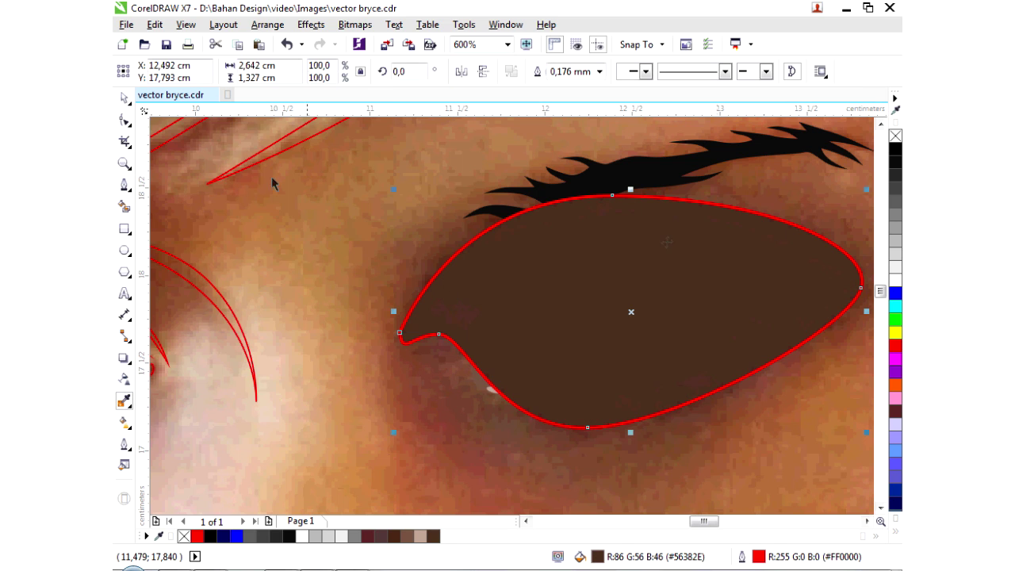
right_click(896, 136)
key(ctrl+Page_Down)
Step: Lighten the outer eye shadow's fill to brown #754D3F and deselect the shape
double_click(127, 465)
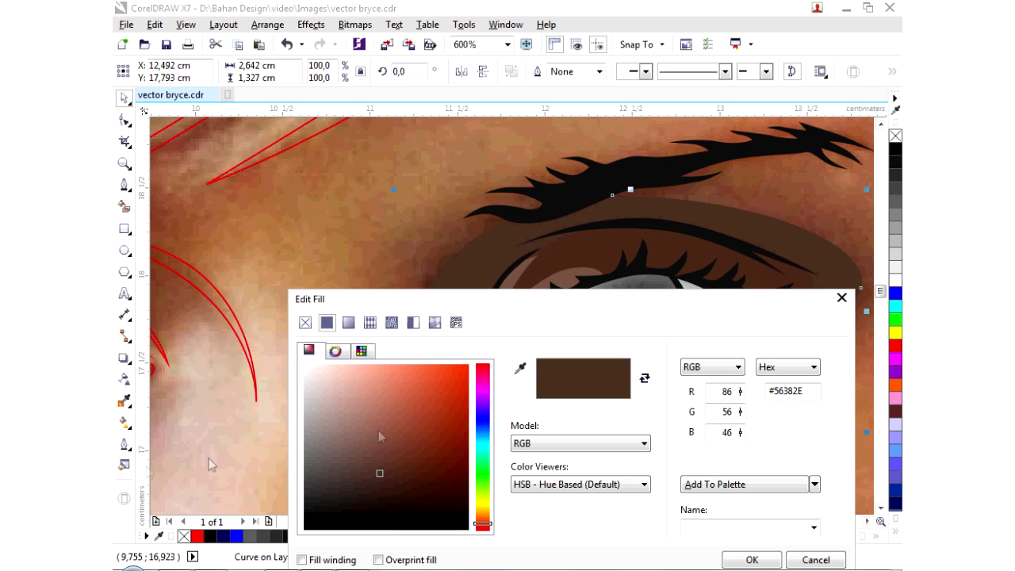
drag(378, 474, 378, 453)
key(Return)
scroll(530, 428, down, 2)
scroll(529, 464, up, 3)
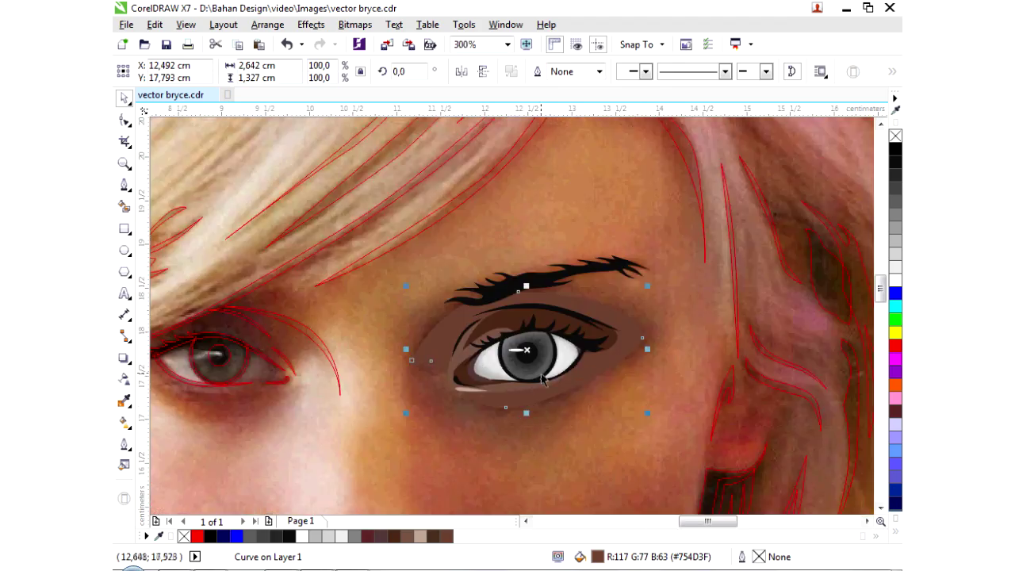
key(Escape)
scroll(548, 374, down, 2)
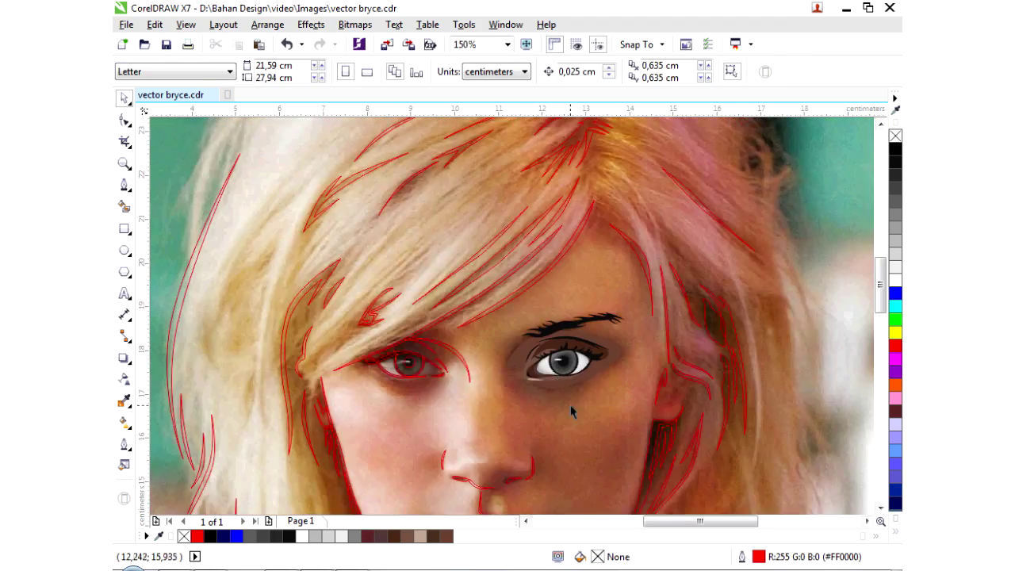
scroll(569, 403, up, 2)
scroll(539, 392, down, 2)
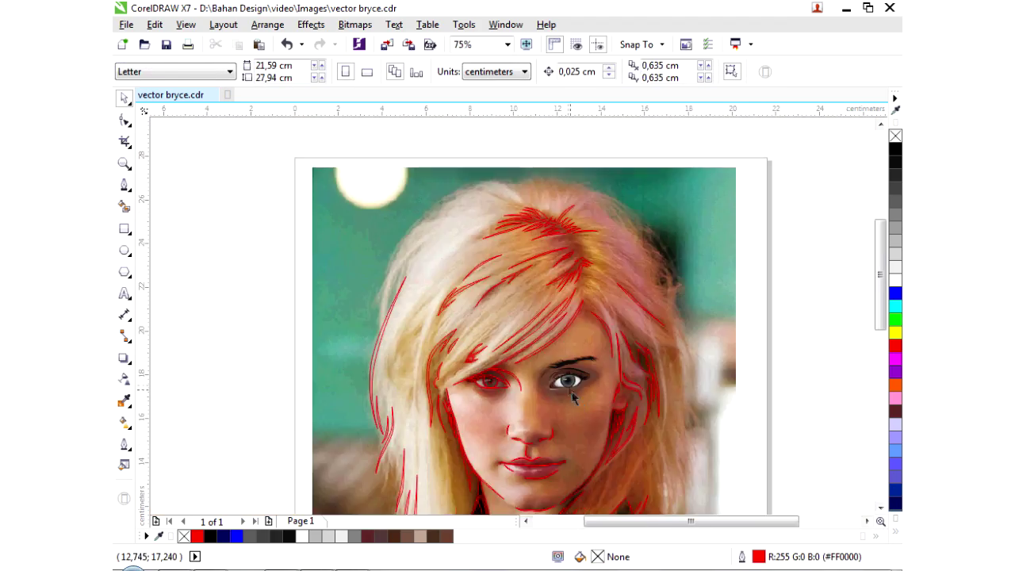
Step: Darken the white end of the eye white's fountain fill to a light grey
scroll(571, 392, up, 3)
click(526, 375)
key(F11)
click(308, 530)
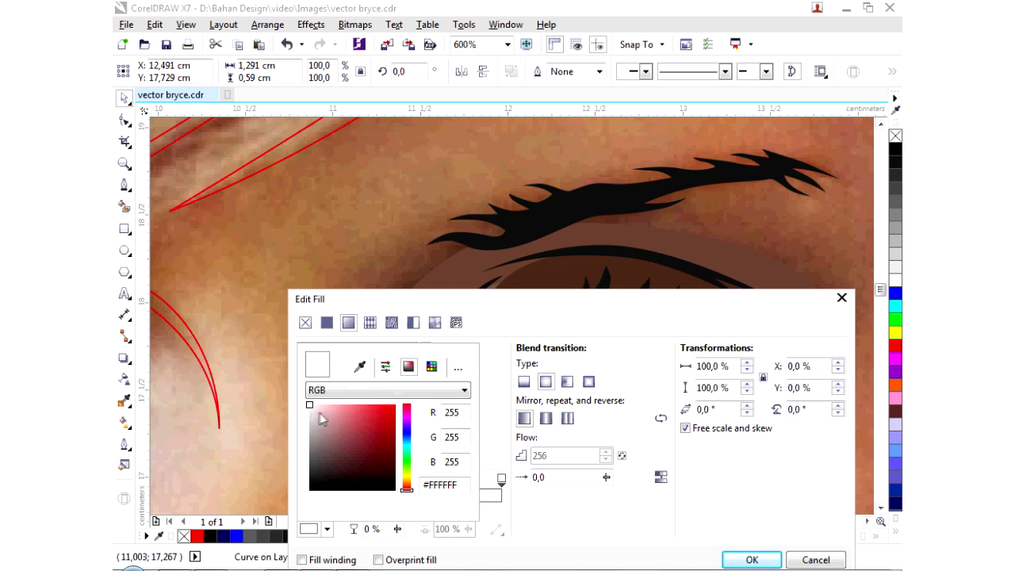
click(752, 560)
scroll(648, 448, down, 2)
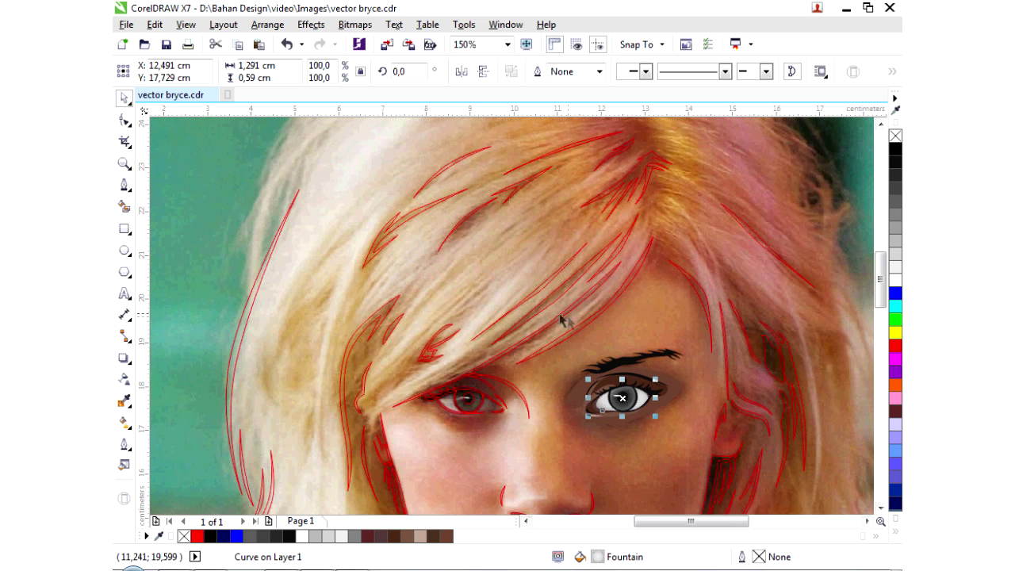
key(Escape)
scroll(640, 403, up, 1)
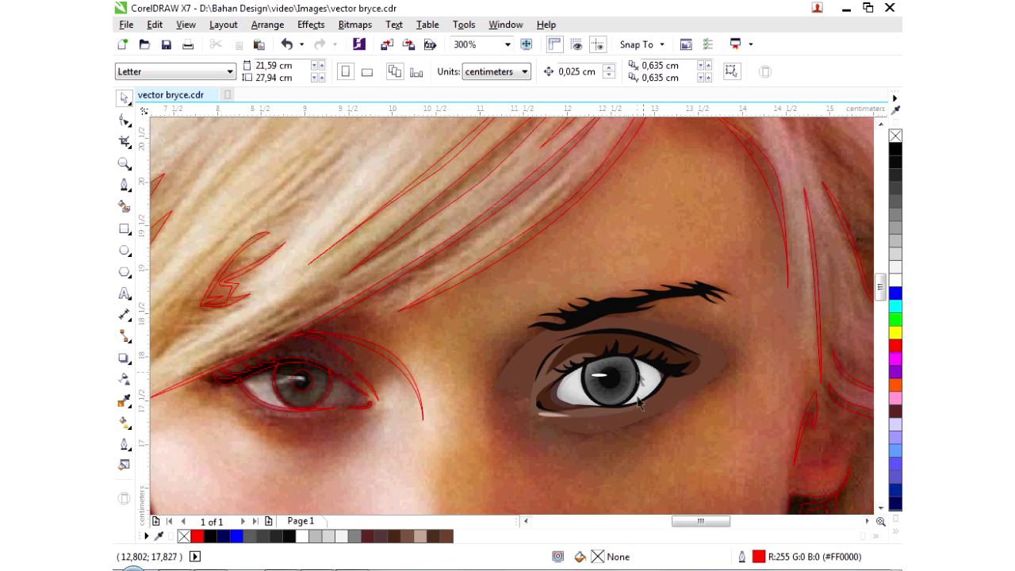
Step: Select the white reflection ellipse together with the pupil and the iris shapes
scroll(615, 388, up, 2)
click(600, 375)
scroll(602, 381, up, 1)
scroll(602, 381, down, 1)
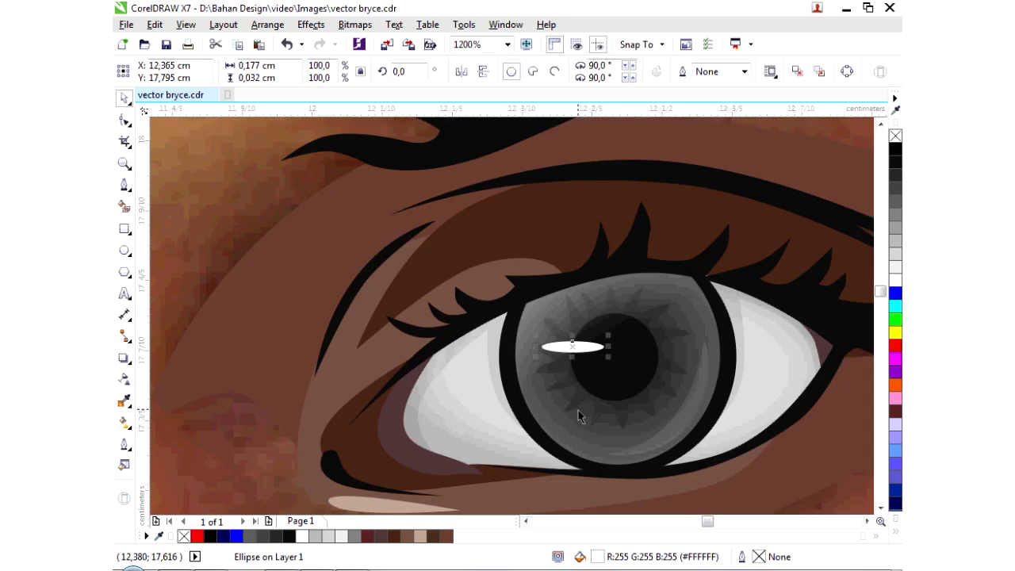
scroll(581, 410, up, 1)
shift+click(584, 407)
scroll(584, 407, down, 4)
scroll(628, 287, up, 4)
Step: Try to move the selected iris shapes sideways and undo the moves
drag(629, 287, 375, 316)
key(ctrl+z)
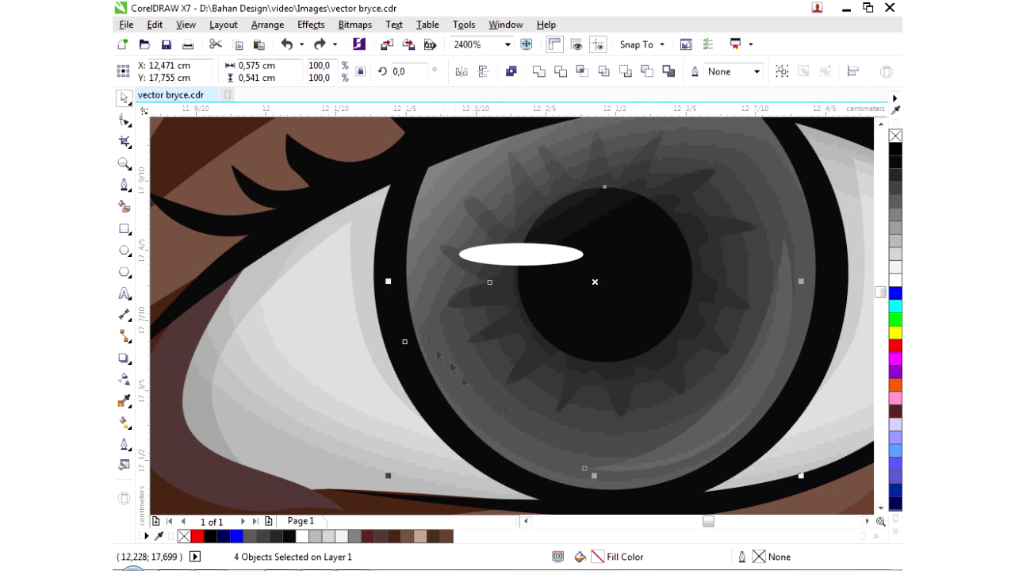
scroll(546, 457, down, 1)
drag(546, 456, 341, 372)
key(ctrl+z)
Step: Copy the complete set of iris, pupil and reflection shapes across to the other eye
scroll(674, 371, up, 2)
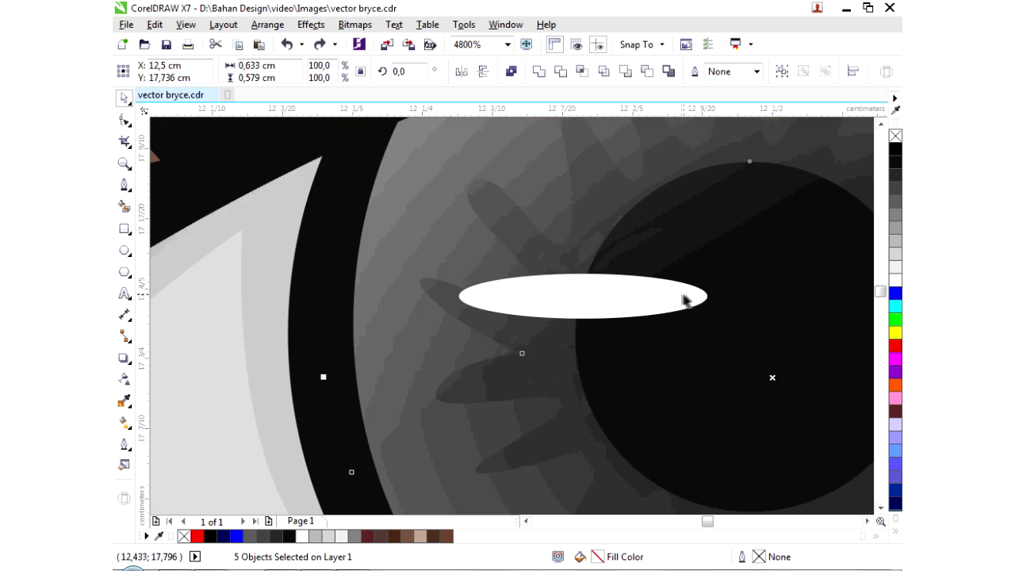
scroll(668, 325, down, 3)
shift+click(668, 325)
scroll(668, 325, down, 1)
drag(669, 325, 432, 325)
scroll(357, 337, up, 2)
scroll(432, 325, up, 1)
Step: Align the copied iris shapes with the traced iris and pupil of the other eye
drag(476, 267, 459, 339)
shift+click(367, 245)
scroll(367, 245, down, 1)
scroll(391, 176, up, 1)
scroll(459, 340, down, 1)
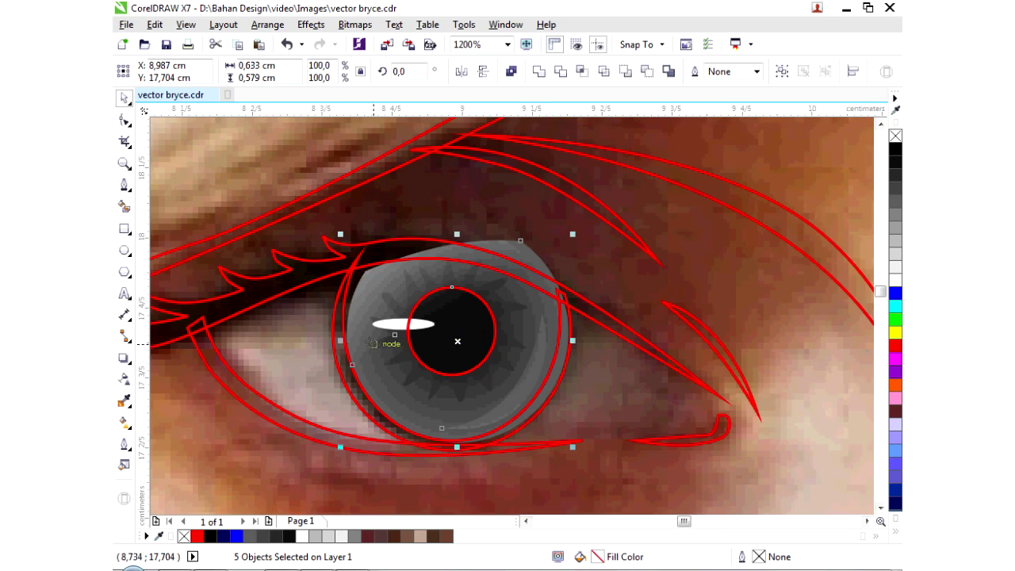
Step: Scale the copied iris shapes up to 104% so they fill the traced iris ring
scroll(401, 342, up, 1)
click(356, 351)
scroll(357, 326, down, 1)
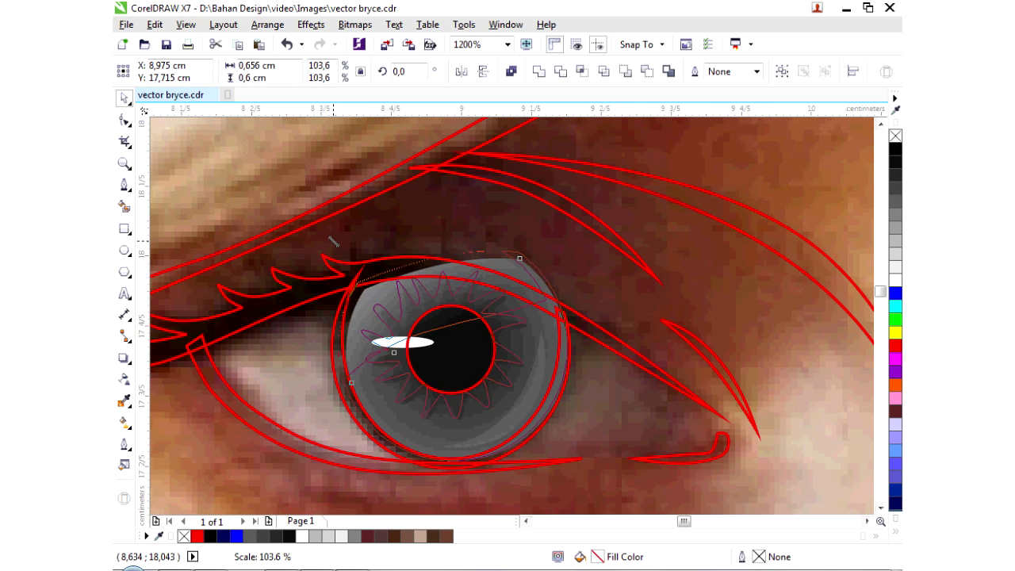
drag(333, 241, 331, 244)
Step: Remove the red traced circle around the copied pupil
scroll(456, 407, up, 1)
click(455, 407)
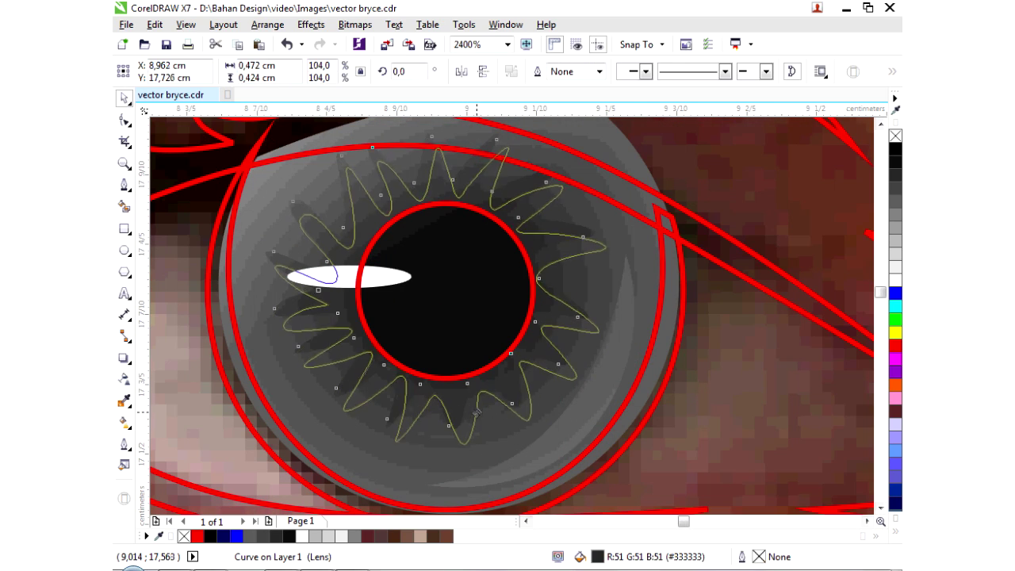
click(442, 330)
scroll(440, 317, down, 1)
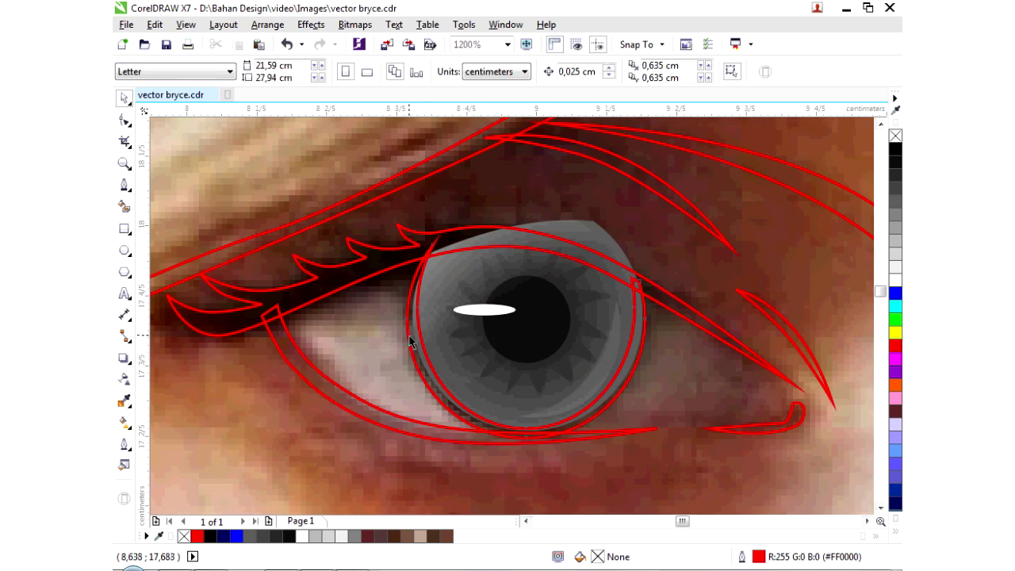
Step: Fill the second eye's traced iris ring, lashes, lid lines and corner line with black and remove their outlines
click(729, 355)
click(894, 148)
right_click(894, 135)
key(Escape)
scroll(495, 367, down, 1)
scroll(366, 358, up, 1)
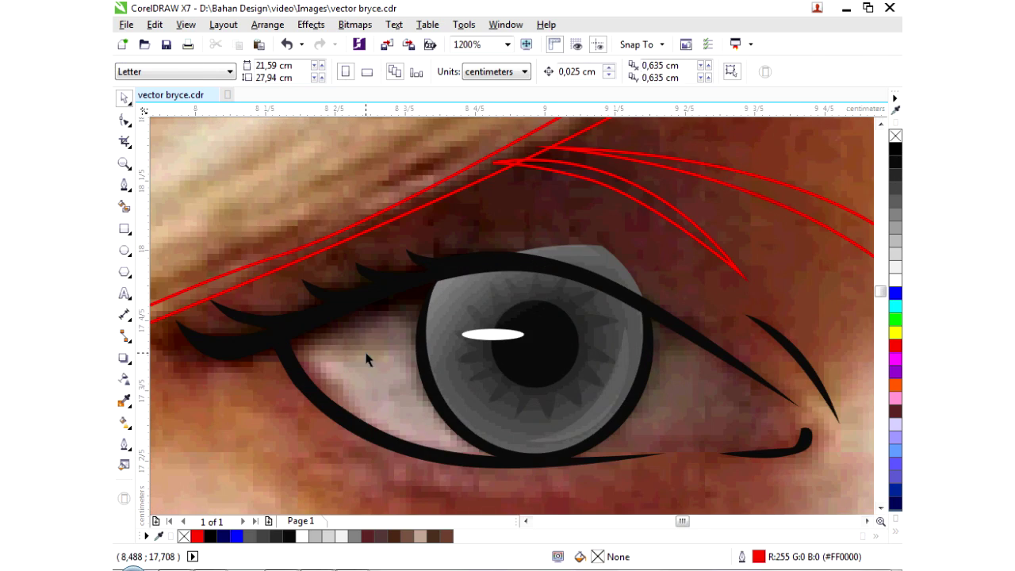
Step: Draw a closed curved shape in the outer corner of the second eye
click(125, 192)
scroll(304, 373, up, 1)
click(262, 337)
drag(339, 432, 367, 445)
click(474, 209)
Step: Draw a closed crescent shape about 0.24 × 0.28 cm in the inner corner of the second eye
scroll(474, 209, down, 1)
click(629, 415)
scroll(626, 412, up, 1)
click(544, 284)
drag(544, 283, 464, 527)
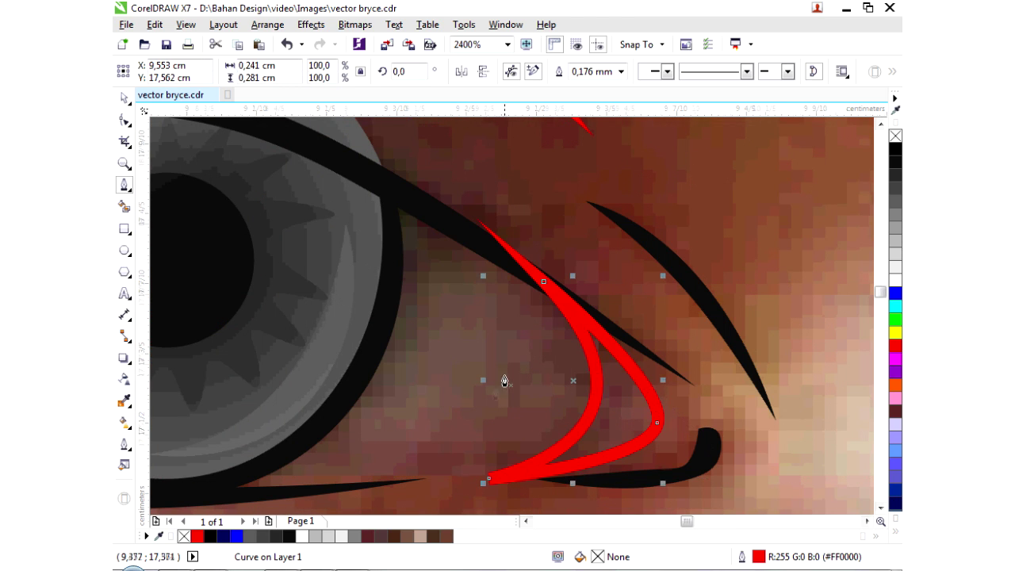
Step: Sample the brown of the finished eye's corner and fill the second eye's inner corner shape with it (#5E4646)
key(i)
scroll(504, 380, down, 1)
scroll(595, 333, down, 1)
click(596, 333)
scroll(471, 317, up, 1)
click(564, 295)
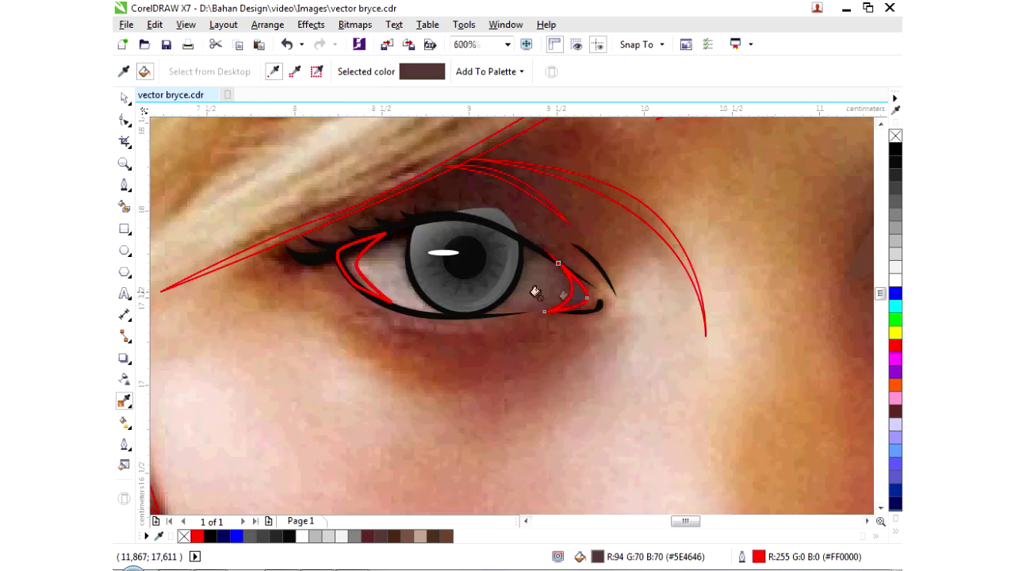
Step: Draw a closed eyeball outline about 1.32 × 0.55 cm around the second eye's iris, reaching into both corners
click(124, 184)
click(339, 261)
drag(507, 372, 626, 386)
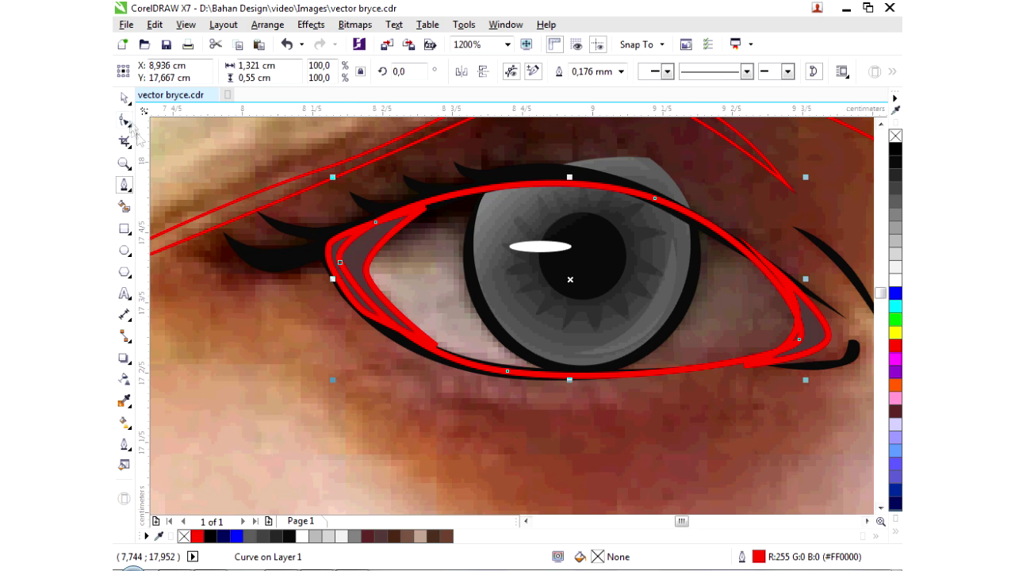
Step: Give the second eyeball shape the finished eye's light grey fountain fill and send it behind the iris and lids
click(125, 424)
scroll(256, 324, down, 2)
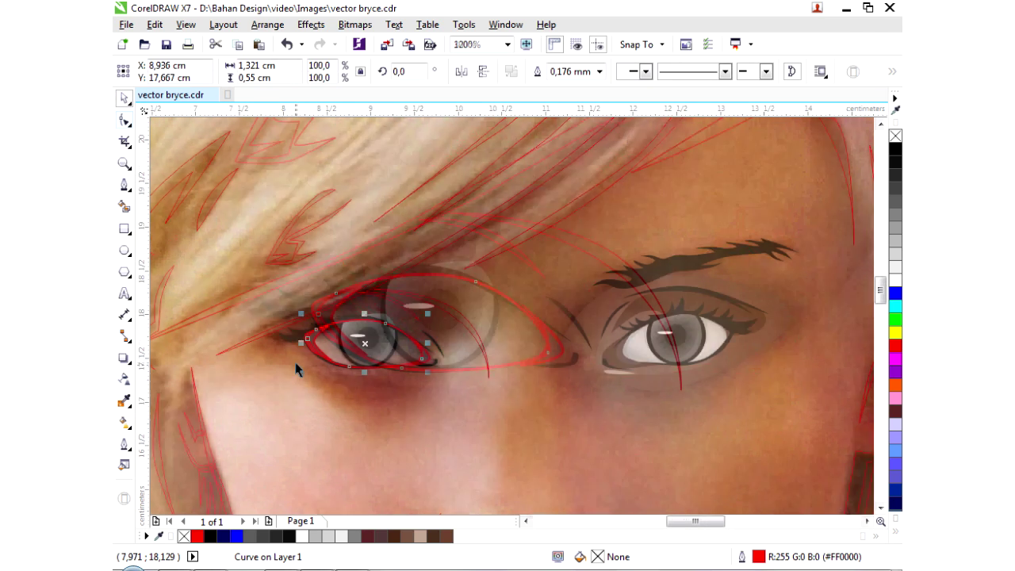
click(303, 334)
key(space)
scroll(320, 329, up, 1)
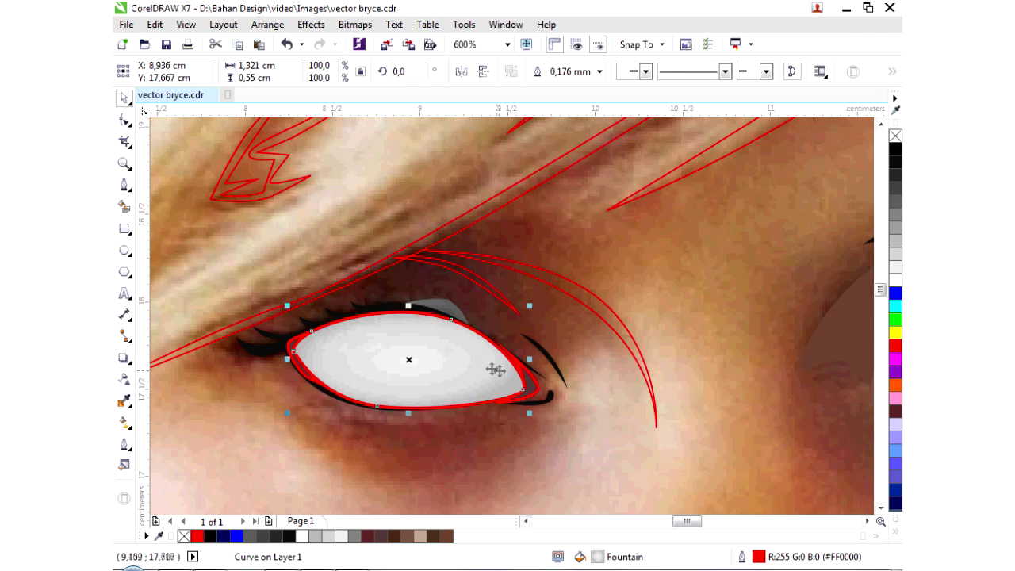
key(ctrl+Page_Down)
key(Escape)
Step: Send both brown corner shapes of the second eye back behind the lid lines and remove the eyeball's outline
scroll(299, 348, up, 1)
click(295, 357)
shift+click(751, 435)
key(ctrl+Page_Down)
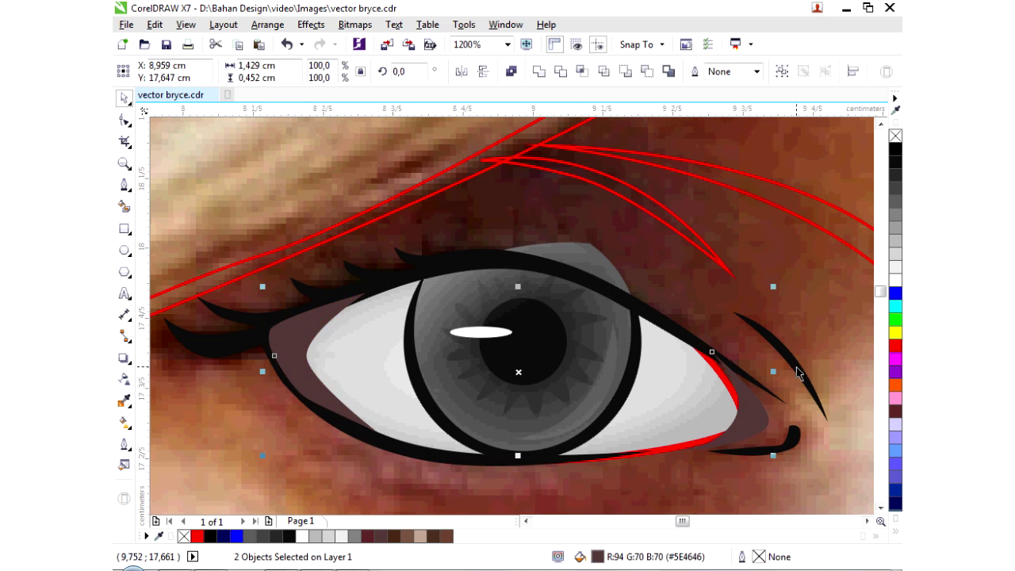
click(670, 411)
Step: Move the upper node of the second eye's inner corner shape onto the edge of the upper lid line
key(F10)
scroll(707, 403, up, 1)
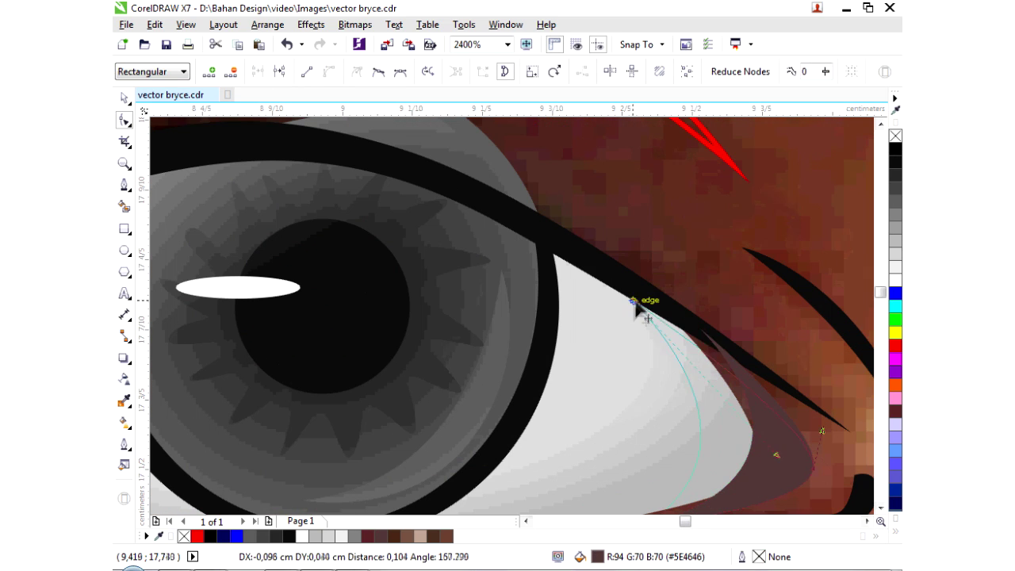
drag(633, 306, 635, 304)
scroll(754, 394, up, 2)
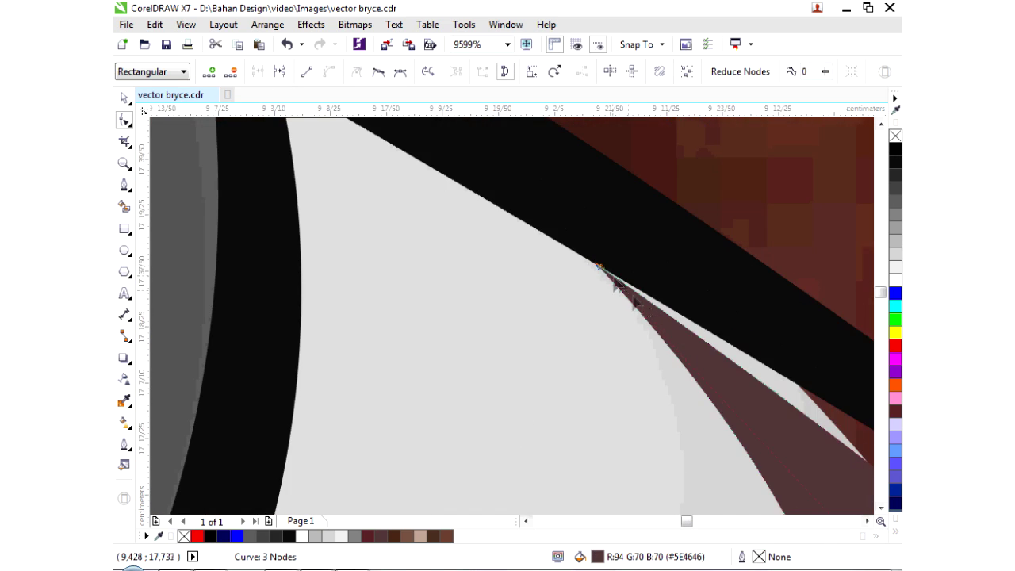
scroll(687, 383, down, 2)
Step: Extend the inner corner shape's lower node to the lower lid line and curve its edge smoothly around the eyeball
drag(711, 433, 623, 464)
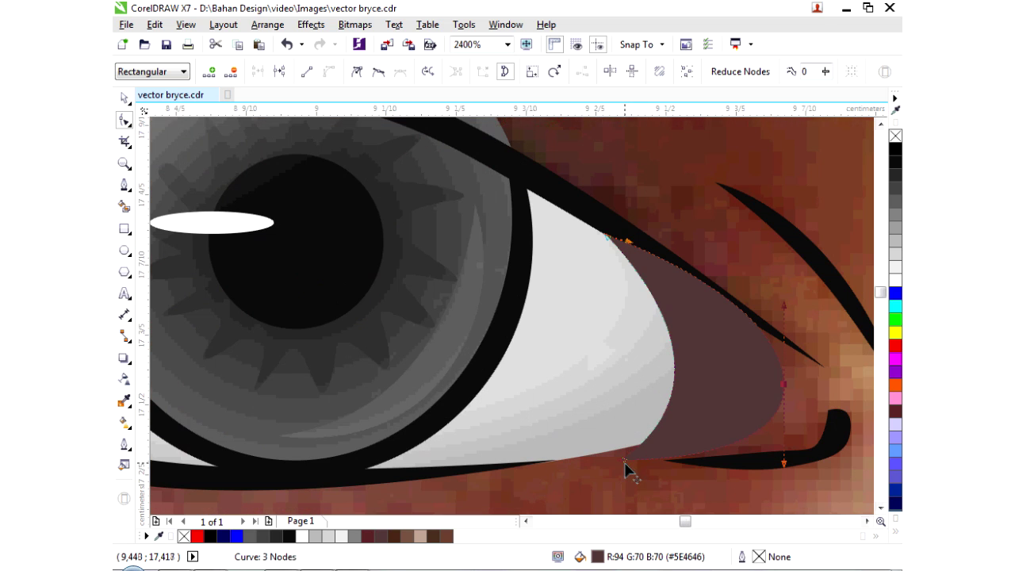
scroll(622, 476, up, 2)
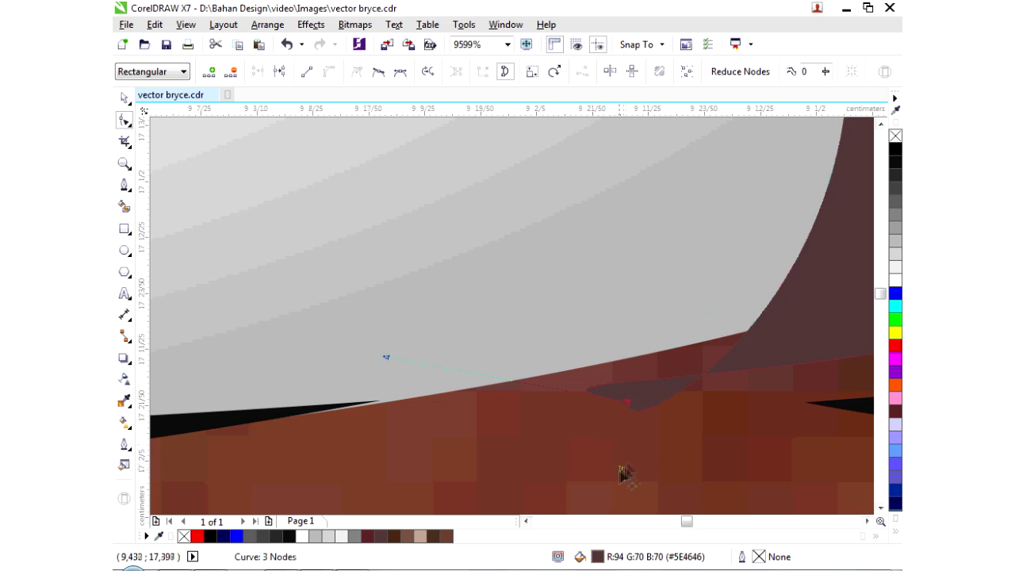
scroll(457, 333, down, 1)
scroll(477, 356, up, 1)
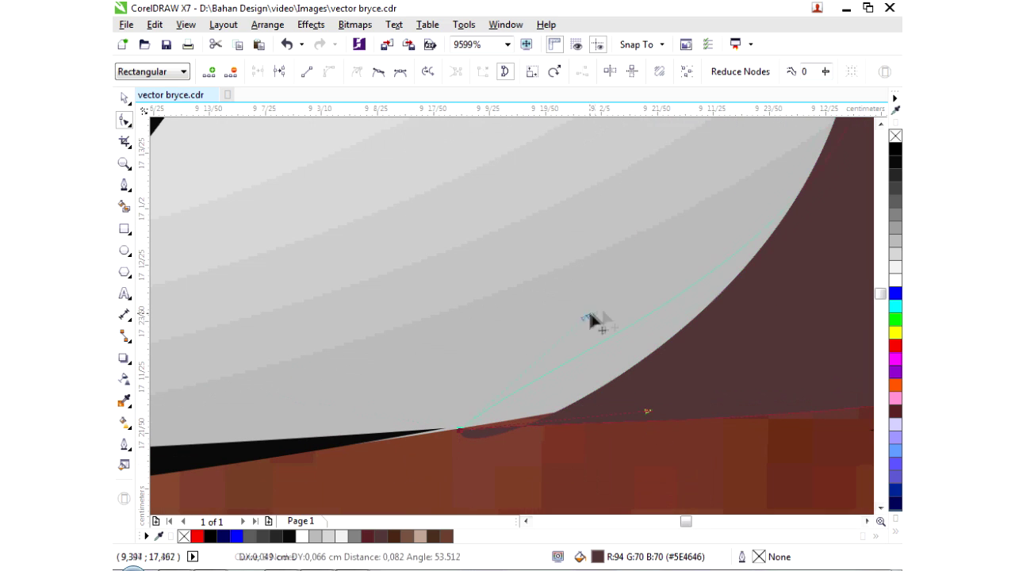
scroll(566, 389, down, 1)
scroll(566, 389, down, 2)
scroll(696, 373, up, 1)
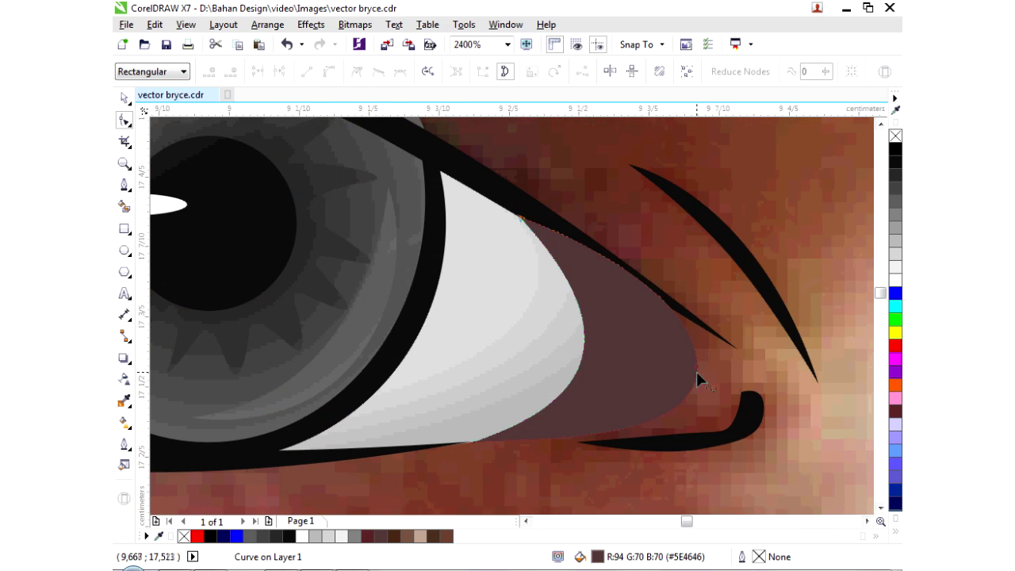
scroll(670, 449, down, 1)
key(space)
scroll(496, 345, down, 1)
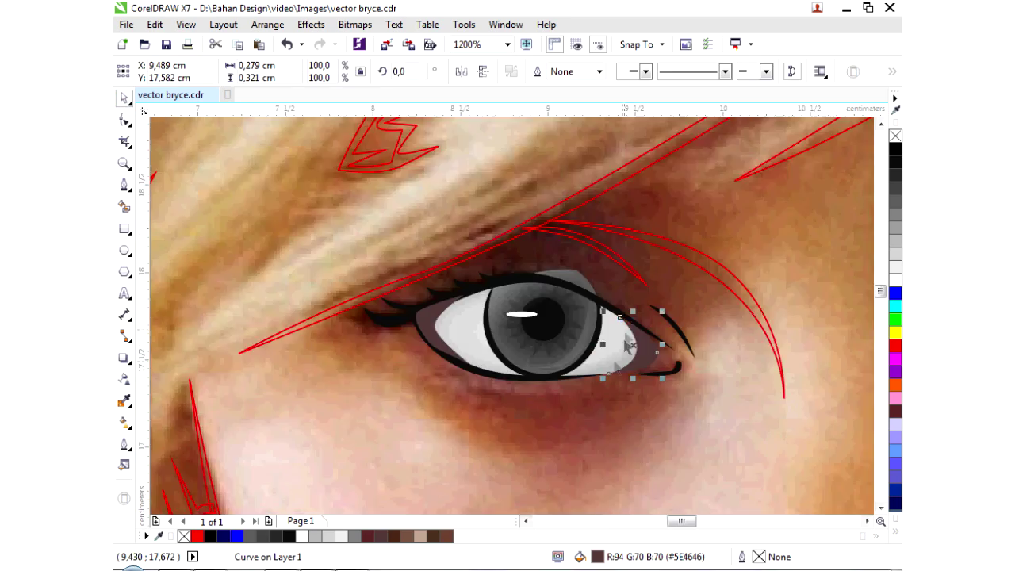
Step: Draw a closed crescent shading shape about 0.43 × 0.53 cm over the outer side of the second eyeball
scroll(543, 407, up, 2)
shift+click(544, 407)
key(Escape)
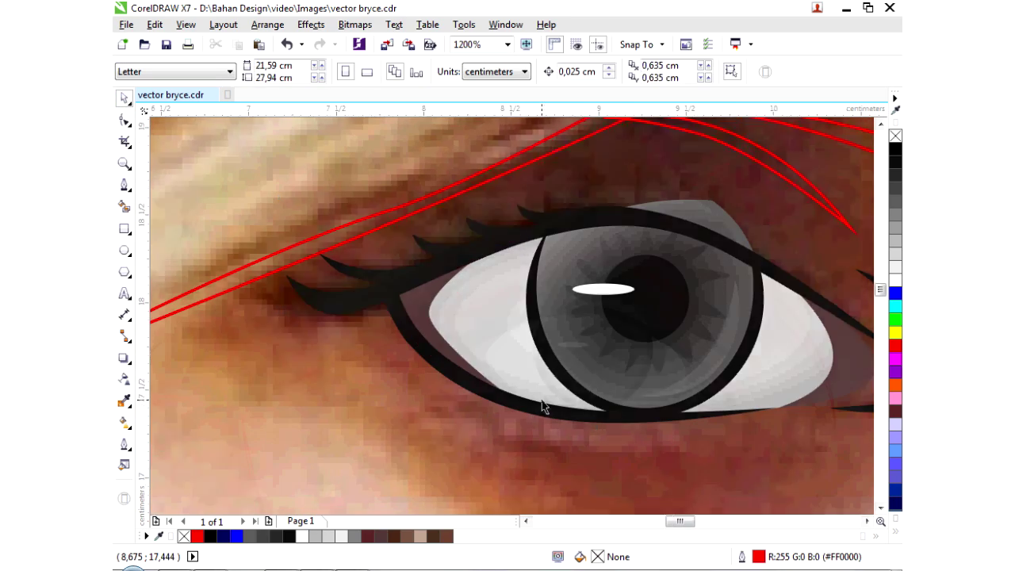
key(space)
scroll(432, 378, up, 1)
drag(480, 297, 444, 349)
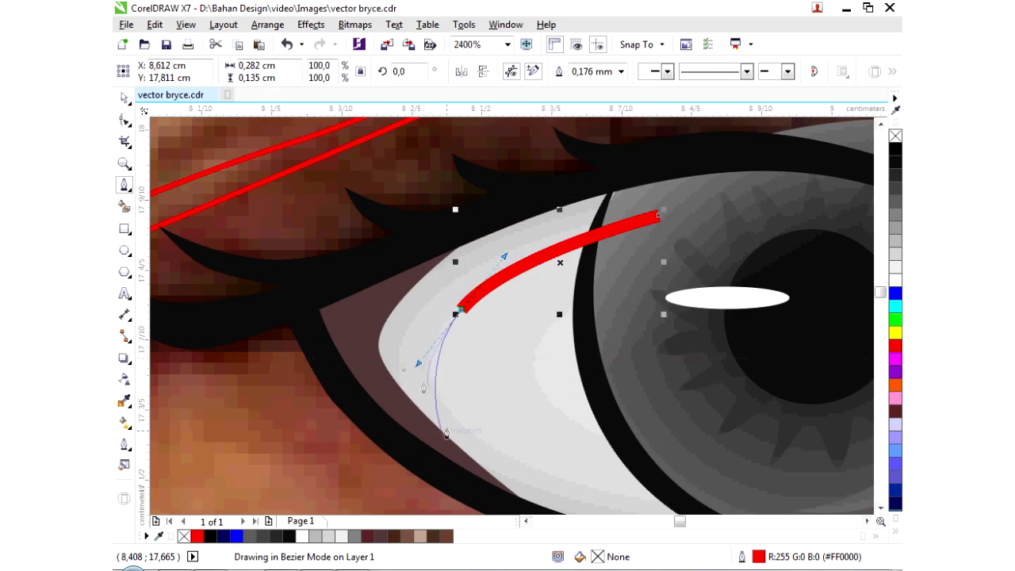
click(609, 484)
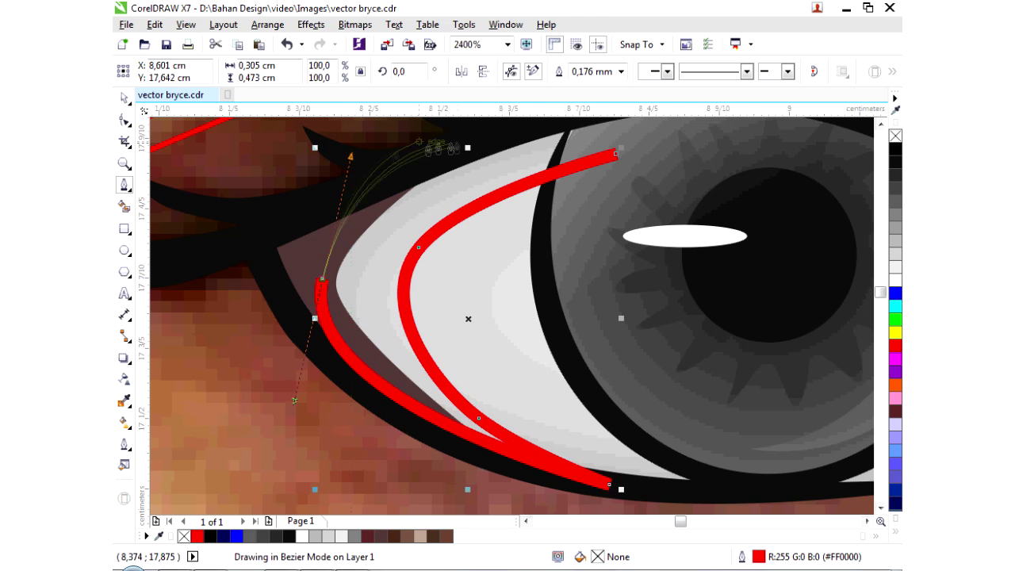
drag(362, 161, 363, 127)
click(488, 182)
drag(590, 164, 598, 184)
Step: Fill the outer eyeball shading with black, remove its outline and give it a high uniform transparency
click(894, 149)
right_click(895, 135)
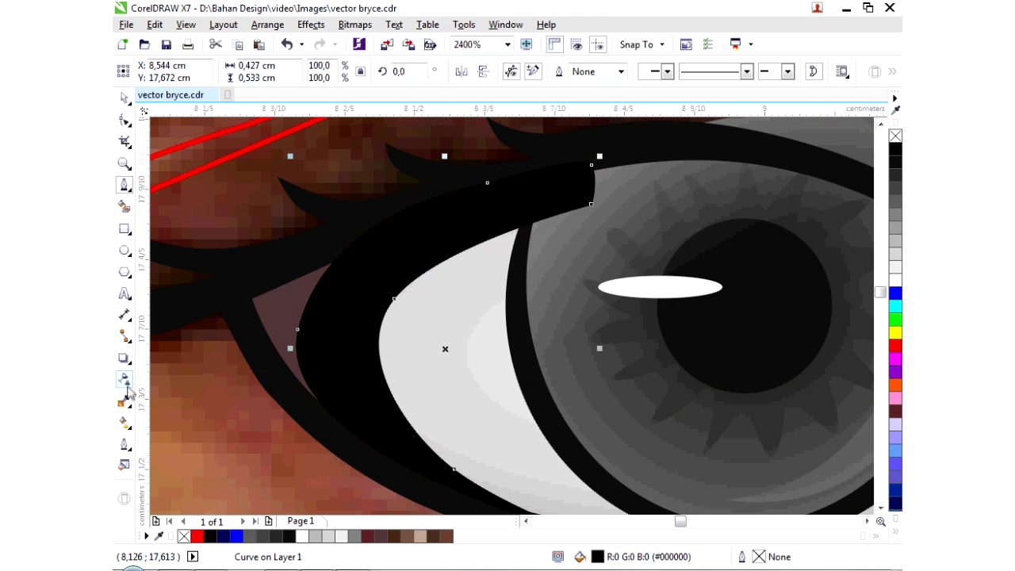
click(125, 379)
drag(435, 142, 447, 150)
key(space)
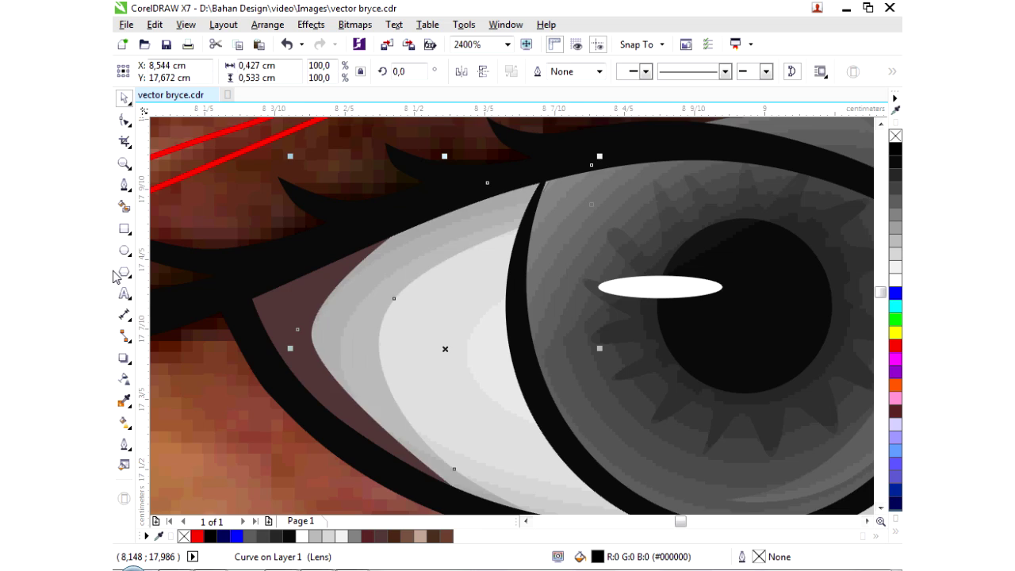
scroll(361, 364, down, 2)
key(space)
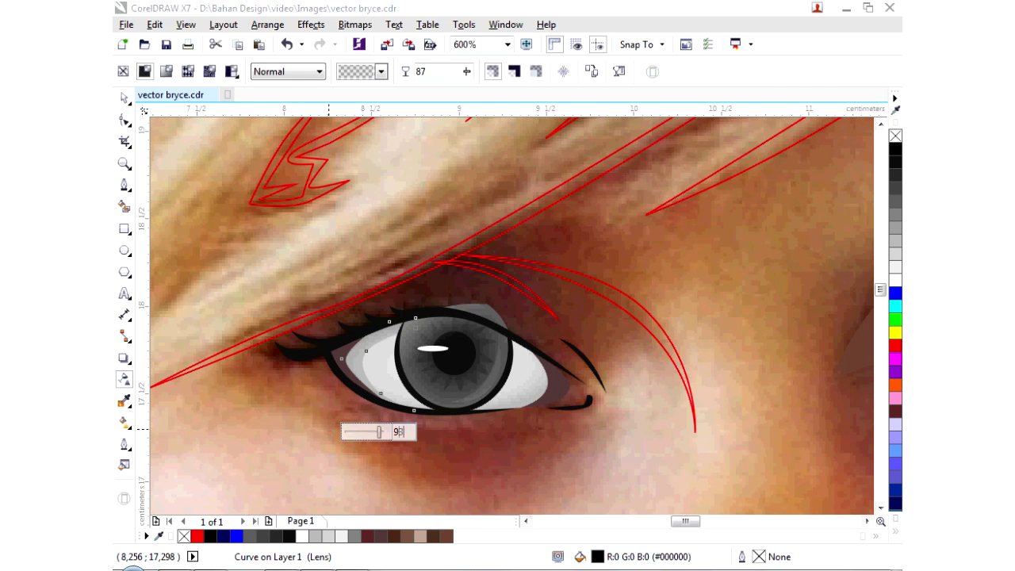
Step: Draw a small closed shape along the iris's outer edge to extend the outer eyeball shading
click(125, 98)
scroll(476, 373, up, 1)
scroll(314, 356, up, 1)
click(302, 282)
drag(362, 410, 374, 428)
click(337, 266)
click(302, 282)
Step: Merge the small shape into the outer eyeball shading and adjust the nodes along the iris's edge
key(space)
click(308, 357)
scroll(315, 389, down, 1)
key(F10)
scroll(365, 444, up, 1)
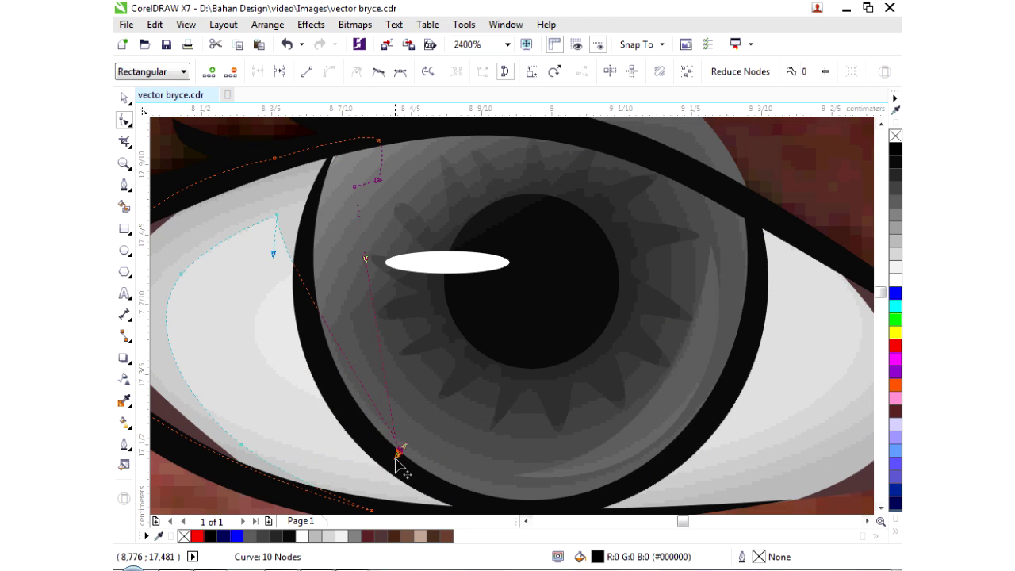
scroll(265, 415, down, 1)
Step: Draw a closed shading shape about 0.37 × 0.47 cm over the eyeball between the iris and the inner corner
click(124, 184)
scroll(460, 428, up, 1)
click(458, 432)
drag(537, 372, 585, 291)
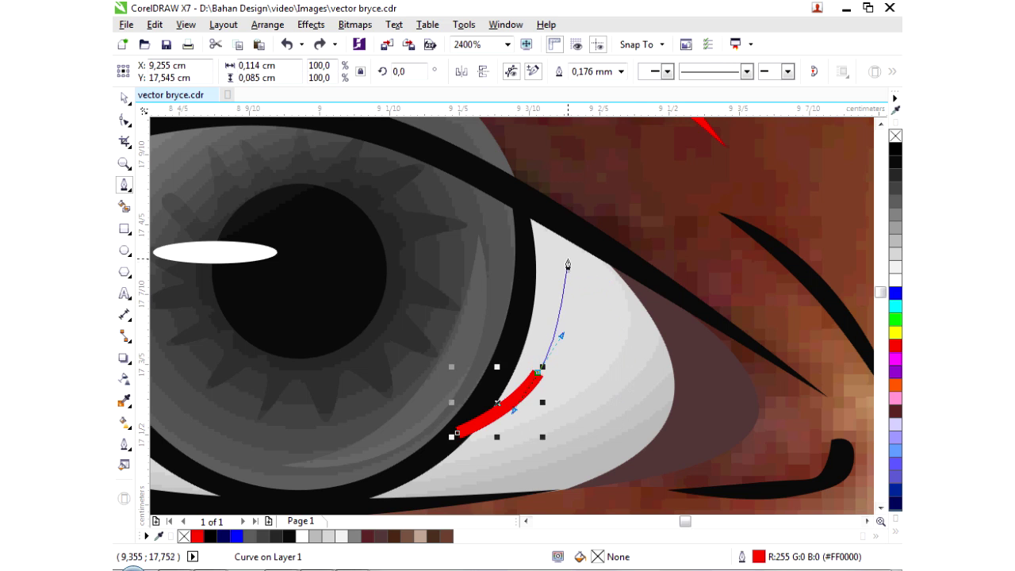
drag(620, 466, 620, 468)
click(476, 500)
click(700, 435)
click(622, 258)
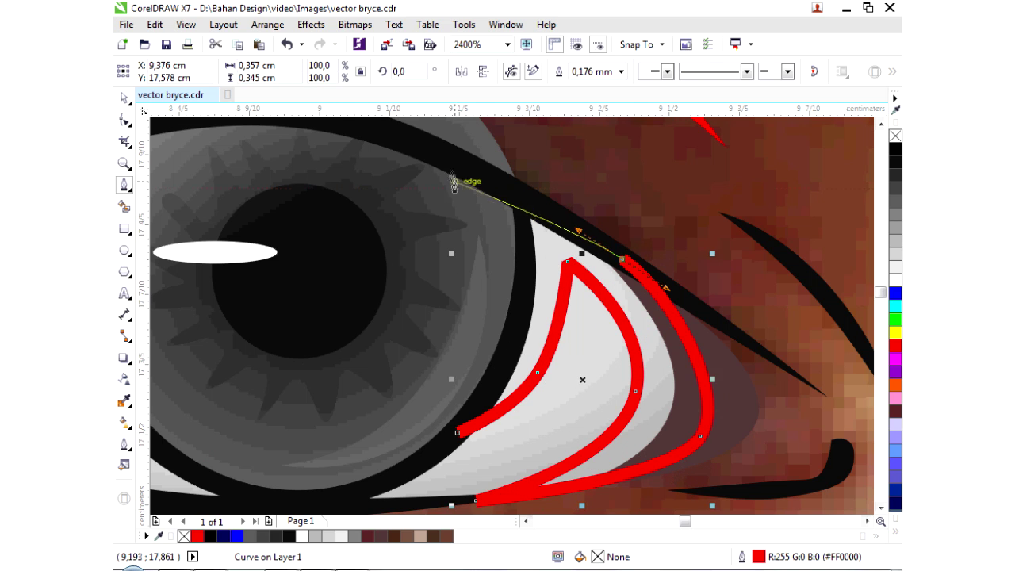
click(451, 174)
click(457, 432)
Step: Fill the inner eyeball shading with black, remove its outline and make it highly transparent
click(895, 148)
right_click(894, 136)
click(123, 379)
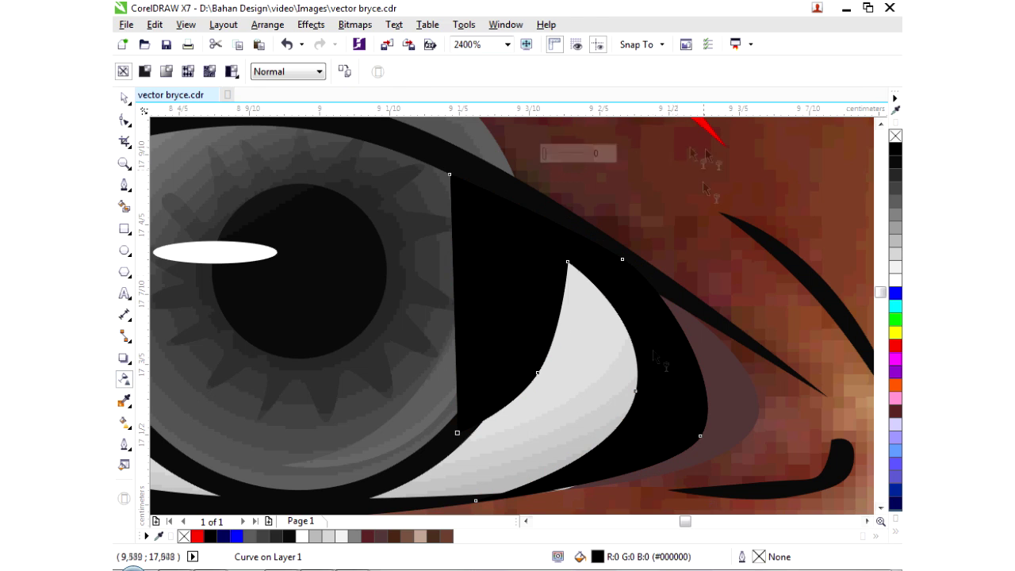
click(123, 97)
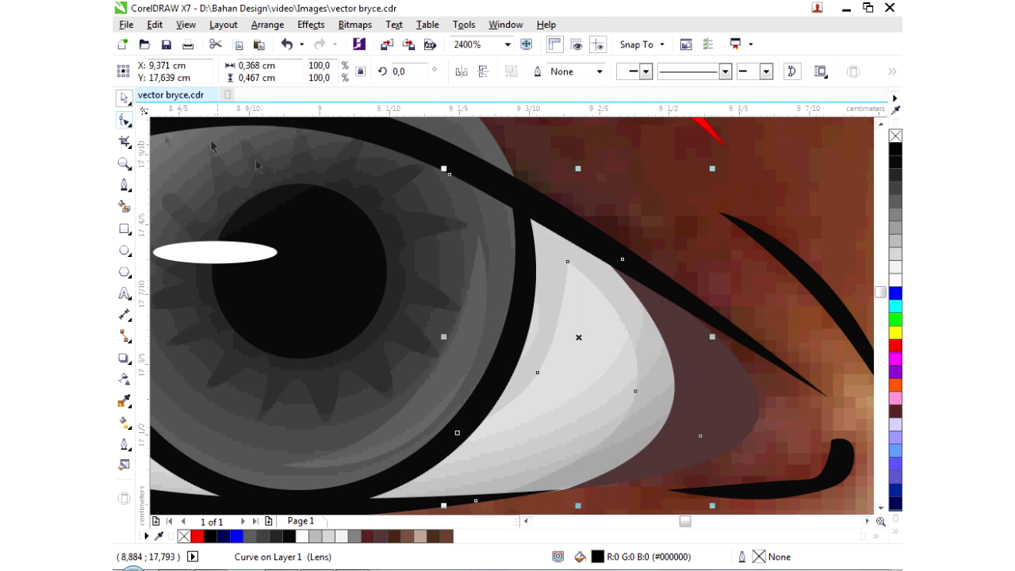
Step: Draw a closed cutting shape that follows the upper lid line and encloses the iris part sticking out above it
key(F3)
scroll(492, 198, up, 1)
key(F5)
click(237, 255)
click(502, 242)
click(720, 347)
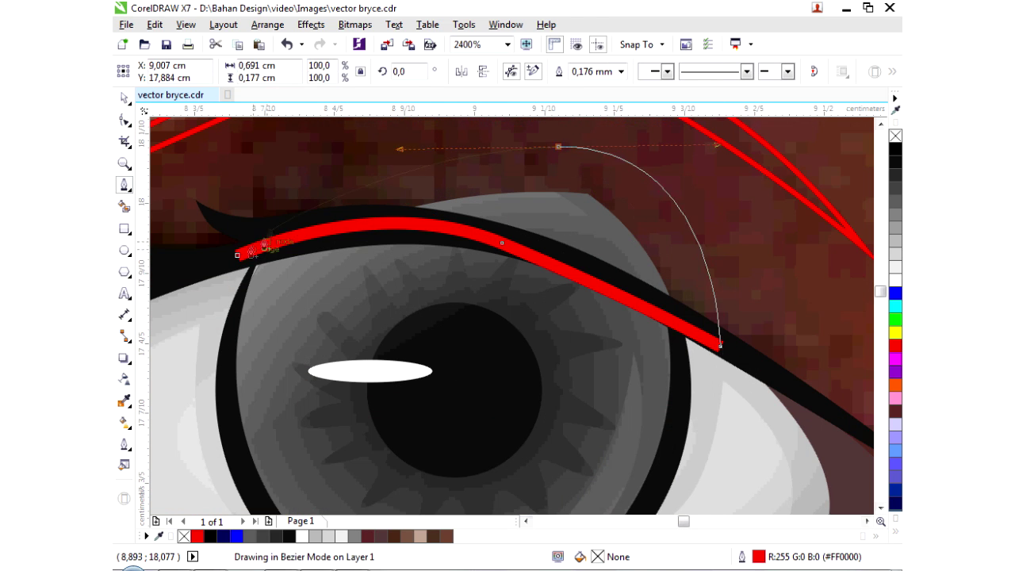
click(558, 145)
click(237, 254)
Step: Trim the iris shapes along the upper lid with the cutting shape and remove that shape
click(125, 101)
shift+click(287, 285)
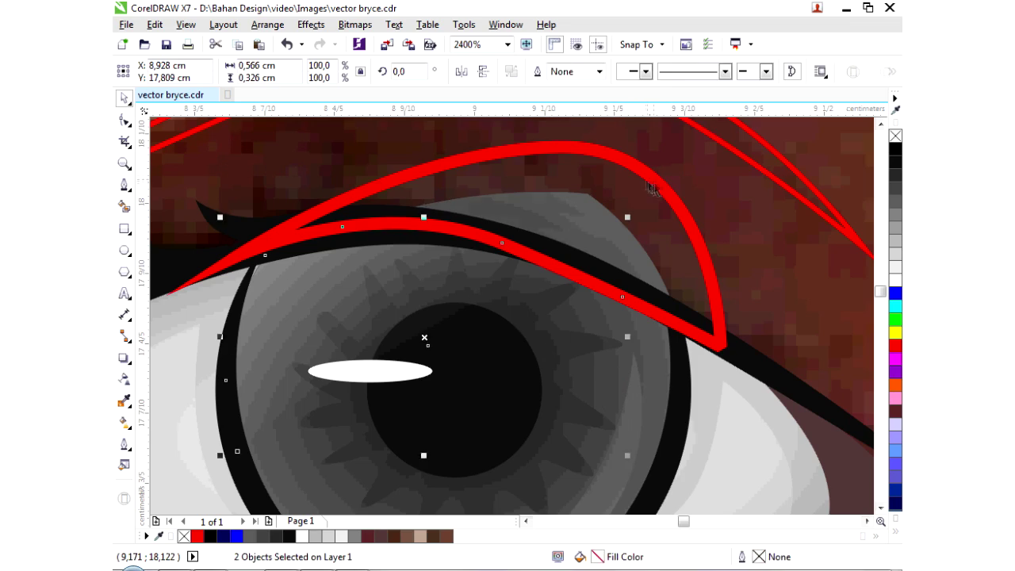
scroll(287, 285, down, 2)
scroll(588, 344, down, 1)
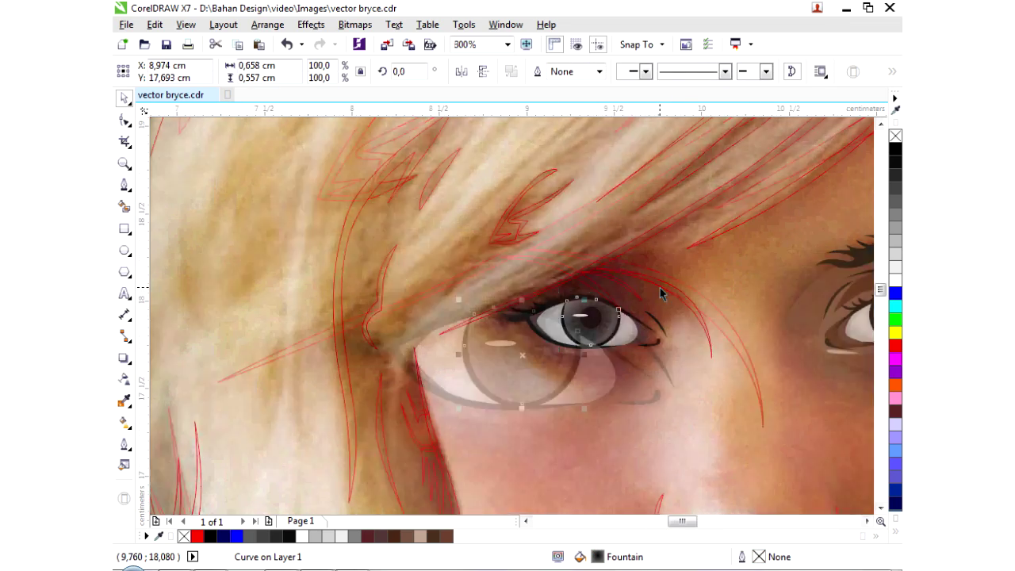
Step: Draw a closed upper eyelid shape about 1.74 × 0.81 cm from the outer lashes over the second eye
scroll(659, 288, up, 1)
key(F5)
scroll(365, 329, up, 2)
click(555, 366)
drag(361, 394, 291, 349)
scroll(329, 267, down, 2)
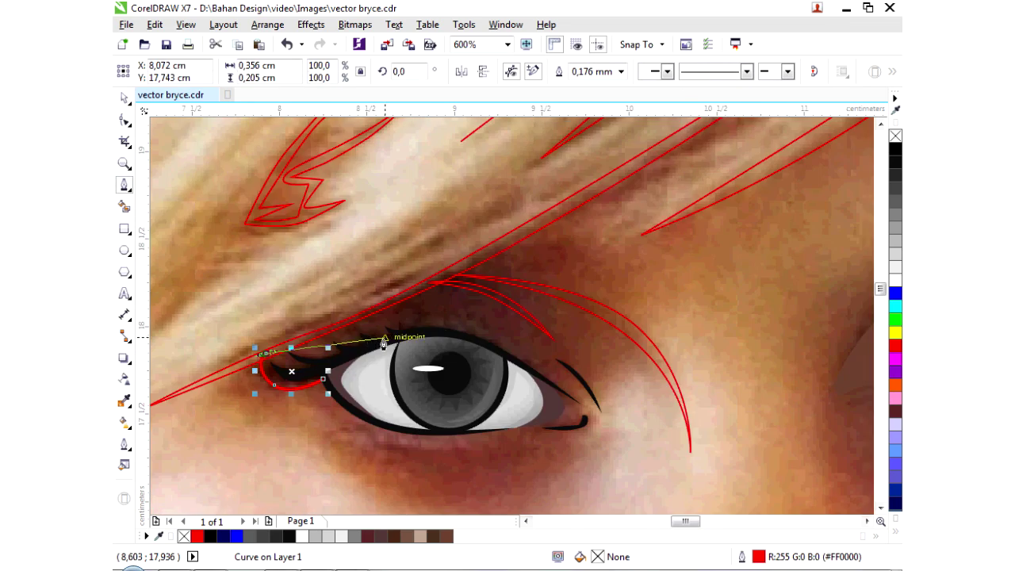
scroll(391, 310, up, 1)
scroll(396, 297, down, 1)
scroll(654, 431, up, 1)
scroll(654, 430, down, 1)
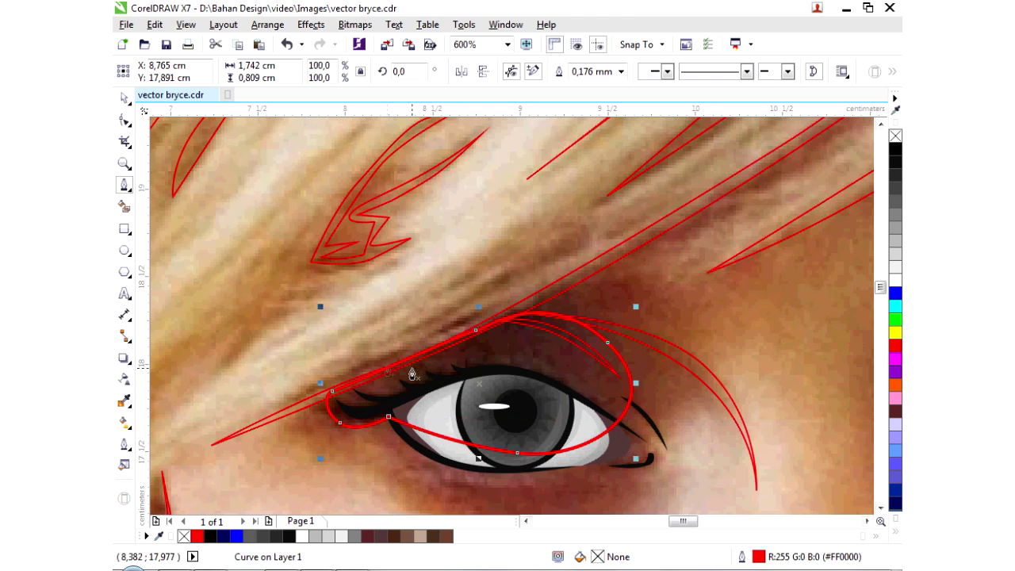
Step: Fill the second eye's upper eyelid shape with dark brown (#56382E) and remove its outline
key(space)
click(444, 536)
right_click(894, 138)
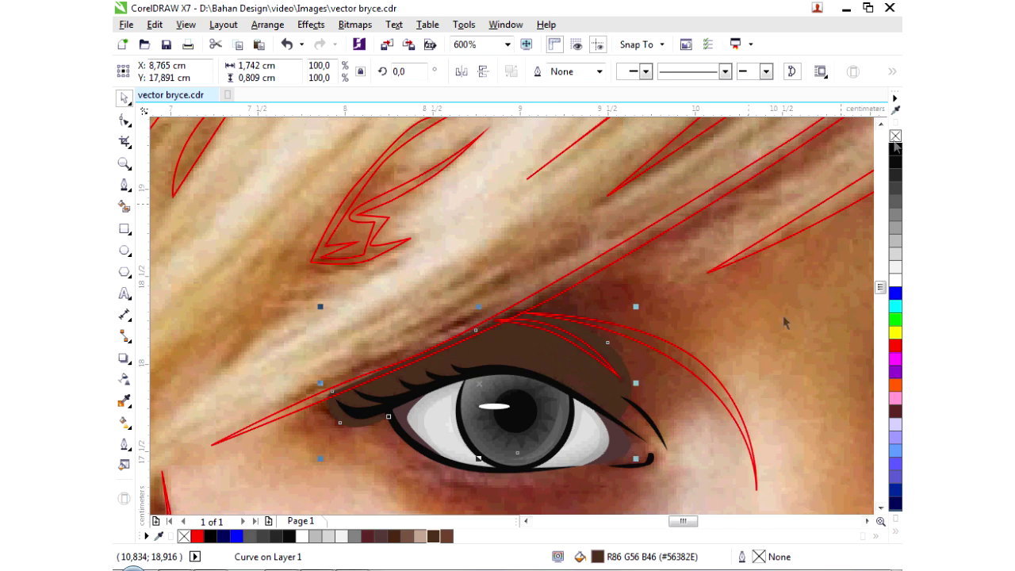
Step: Fill the two eyelid crease lines above the second eye with black and remove their outlines
shift+click(668, 360)
click(894, 150)
right_click(894, 136)
key(Escape)
scroll(389, 404, down, 1)
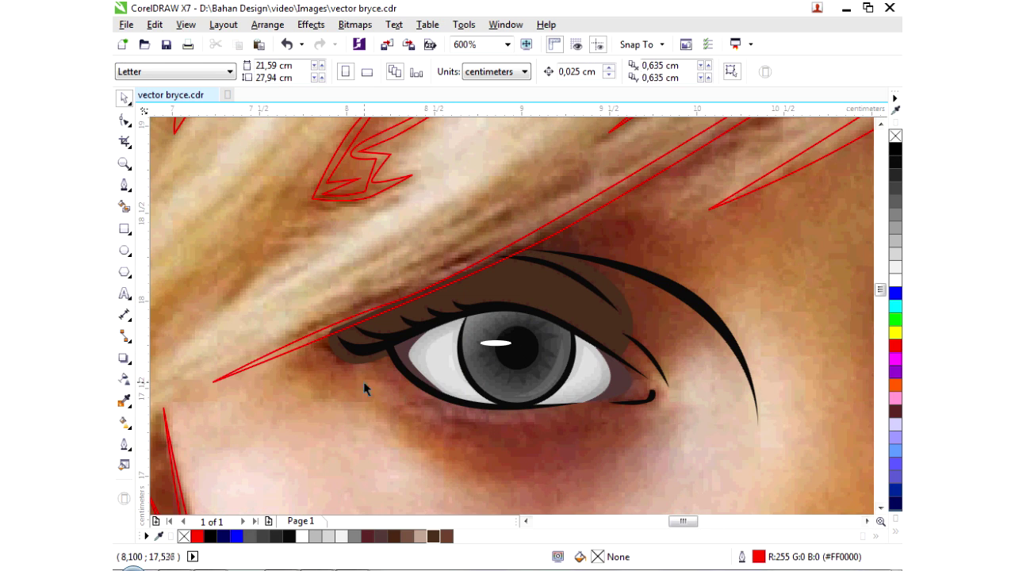
Step: Draw the lower edge of an eye shadow curve from the outer lashes beneath the eye to the inner corner
key(space)
scroll(383, 410, up, 1)
drag(363, 341, 405, 425)
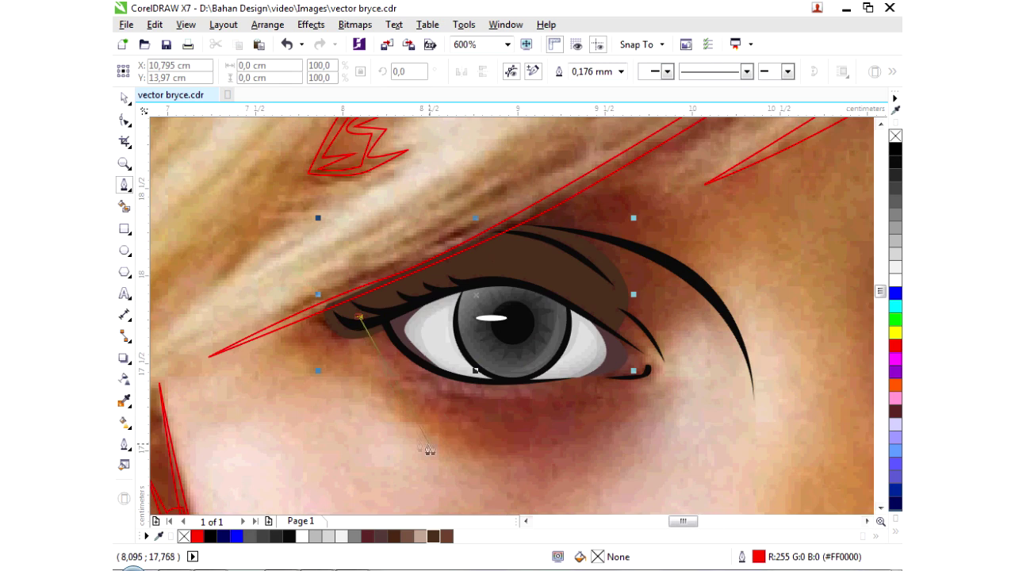
click(644, 398)
scroll(659, 378, up, 1)
double_click(596, 400)
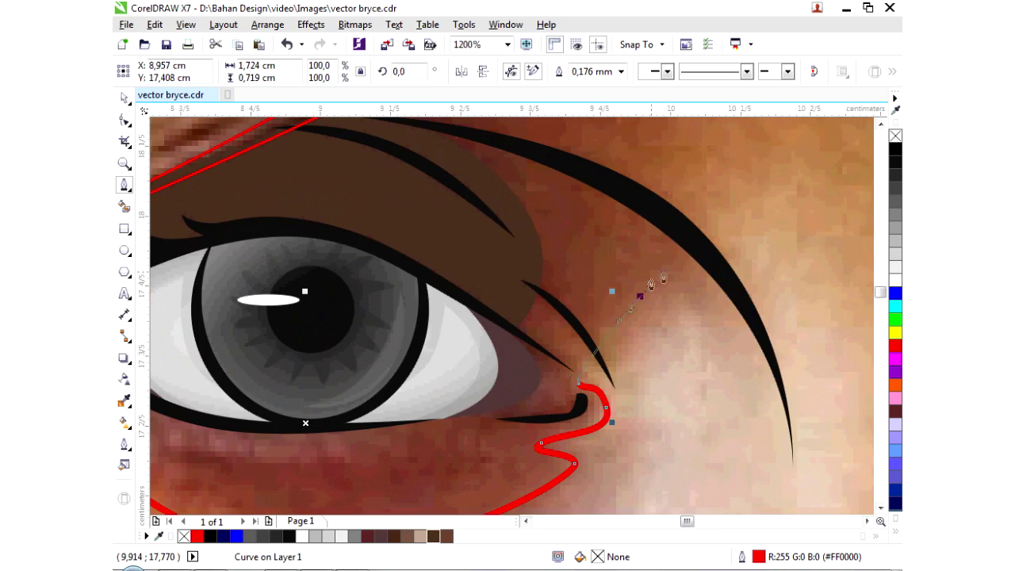
Step: Continue the eye shadow curve up along the long crease line and close it, about 2.03 × 1.25 cm overall
scroll(635, 262, down, 1)
click(584, 224)
scroll(571, 238, up, 1)
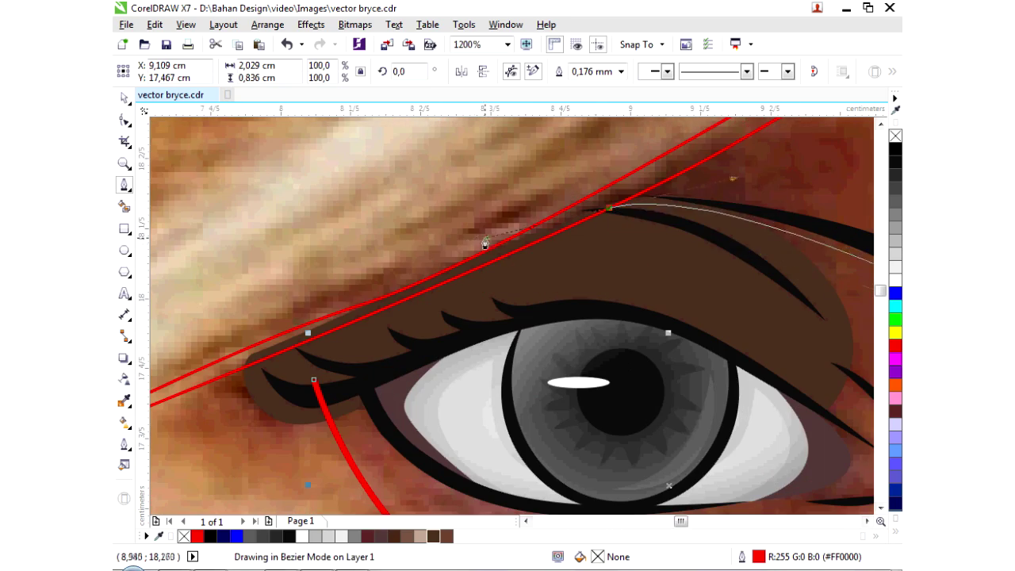
scroll(445, 286, down, 1)
scroll(555, 305, up, 1)
drag(547, 294, 441, 286)
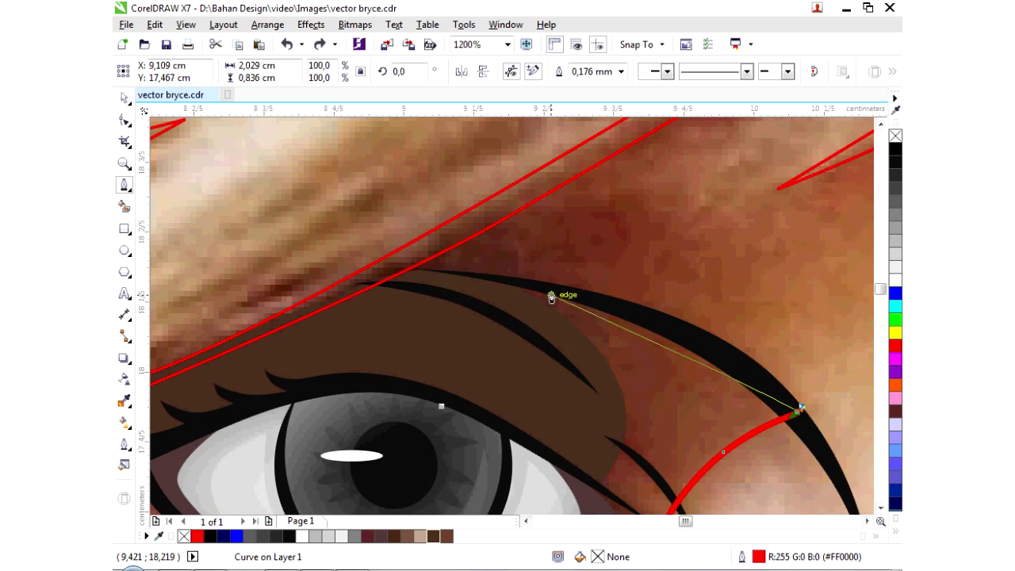
click(578, 297)
scroll(578, 297, down, 1)
scroll(578, 296, up, 1)
scroll(391, 265, down, 1)
click(391, 265)
scroll(391, 266, up, 1)
Step: Fill the eye shadow shape with medium brown, remove its outline and send it behind the eye and eyelid
key(space)
scroll(466, 339, down, 1)
click(421, 536)
right_click(895, 136)
click(407, 536)
key(ctrl+Page_Down)
click(420, 536)
key(ctrl+Page_Down)
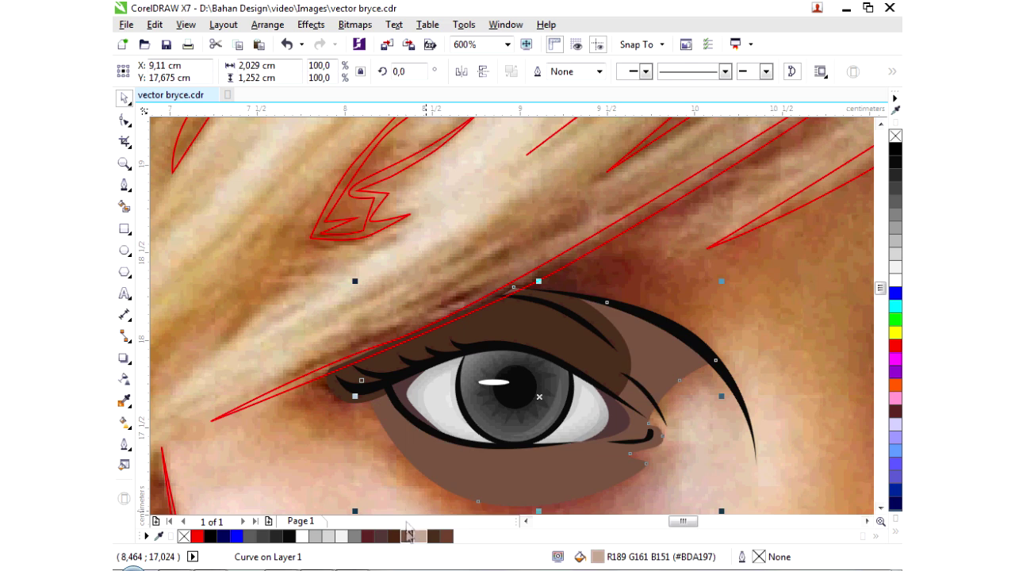
Step: Change the fill of the eye shadow shape around the second eye to brown R135 G105 B73 (#876949)
click(125, 466)
click(488, 517)
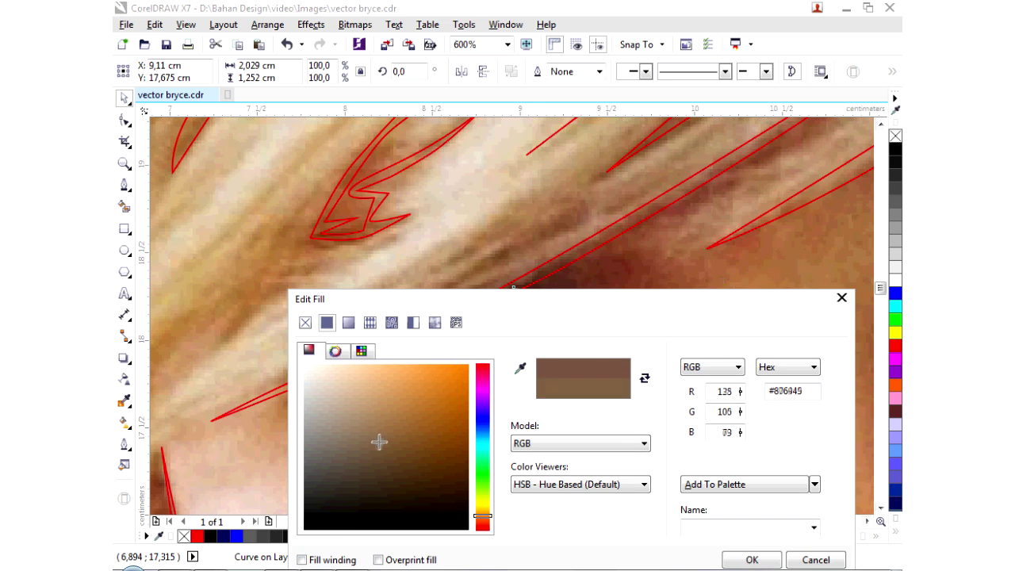
key(Return)
Step: Draw a thin highlight curve about 0.56 × 0.11 cm under the second eye, filled with R189 G161 B151 and without outline
scroll(374, 428, up, 1)
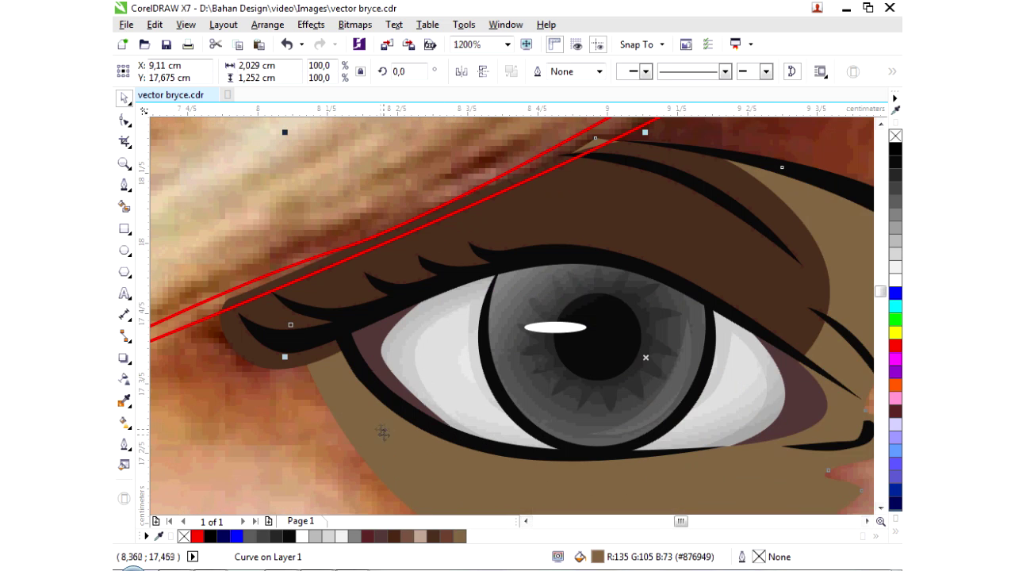
click(432, 457)
drag(530, 489, 584, 496)
click(431, 455)
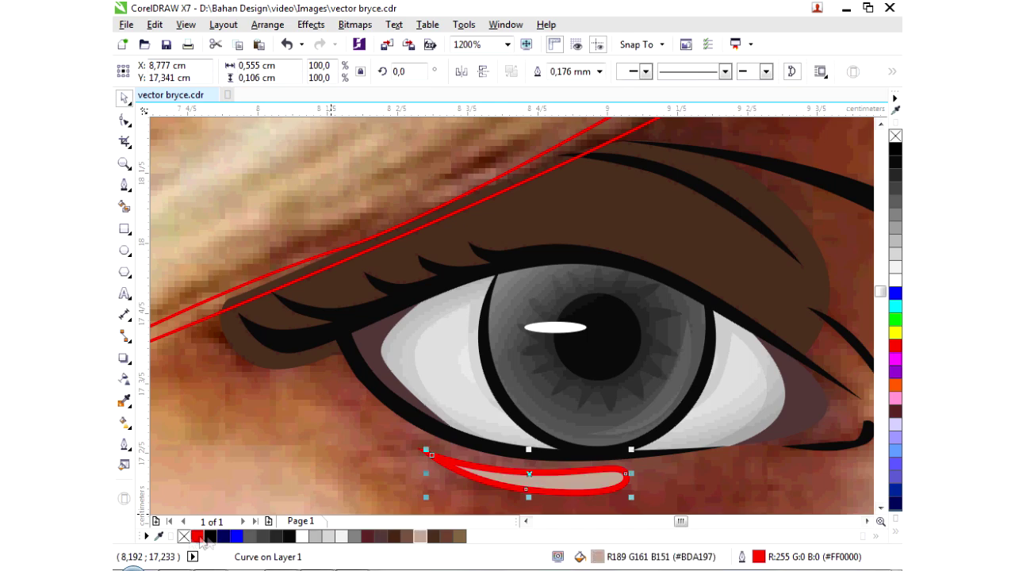
click(272, 453)
scroll(406, 446, down, 3)
key(Escape)
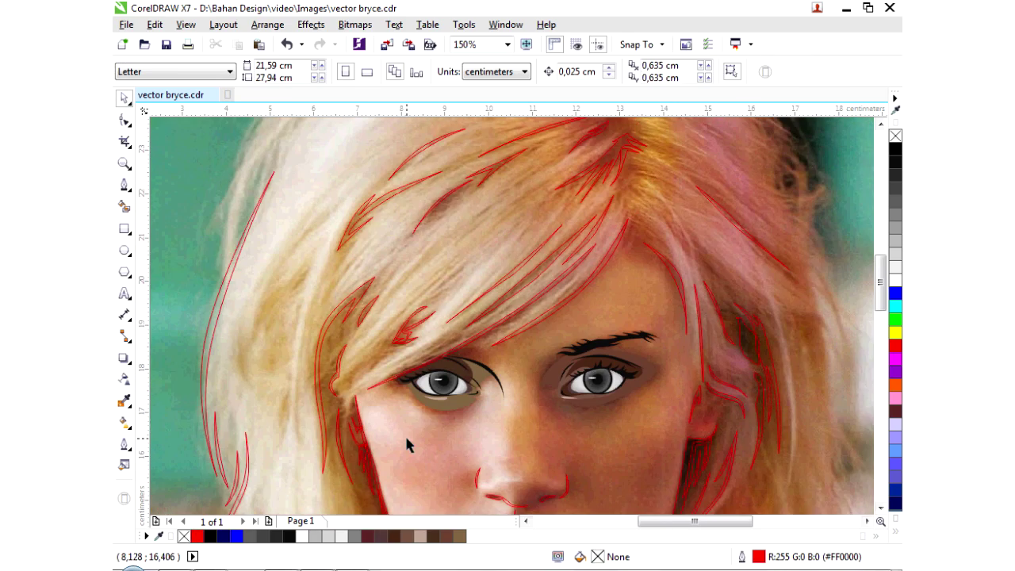
Step: Draw the outer and lower edge of a wider shadow curve from the hair line beside the lashes to the inner eye corner
scroll(404, 434, up, 2)
click(124, 184)
scroll(388, 380, up, 1)
click(386, 373)
scroll(388, 385, down, 1)
drag(390, 385, 406, 393)
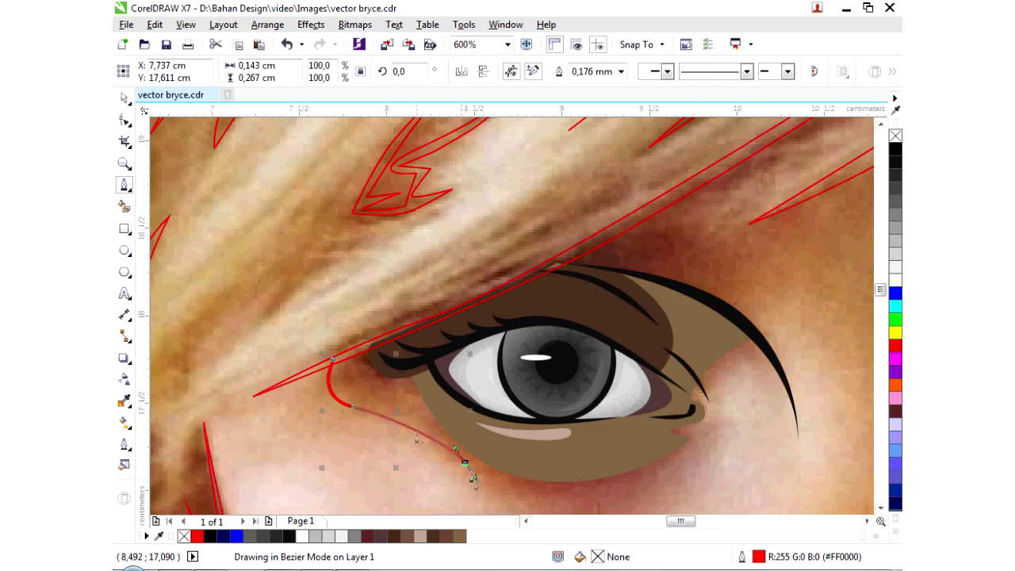
scroll(473, 479, down, 1)
scroll(494, 429, up, 1)
scroll(499, 425, up, 1)
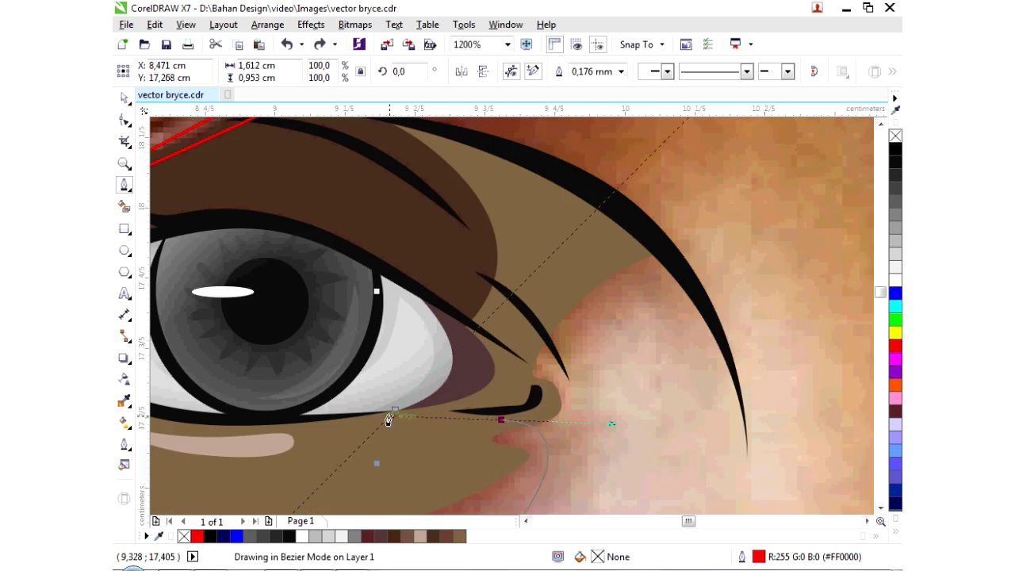
Step: Continue the wider shadow curve back across the eye and close it at the hair line, about 2.12 × 1.06 cm overall
scroll(444, 429, down, 1)
scroll(317, 373, up, 1)
click(267, 362)
click(195, 394)
key(space)
Step: Fill the wider shadow shape with light brown R181 G147 B111 (#B5936F), send it behind the eye and remove its outline
scroll(437, 475, down, 1)
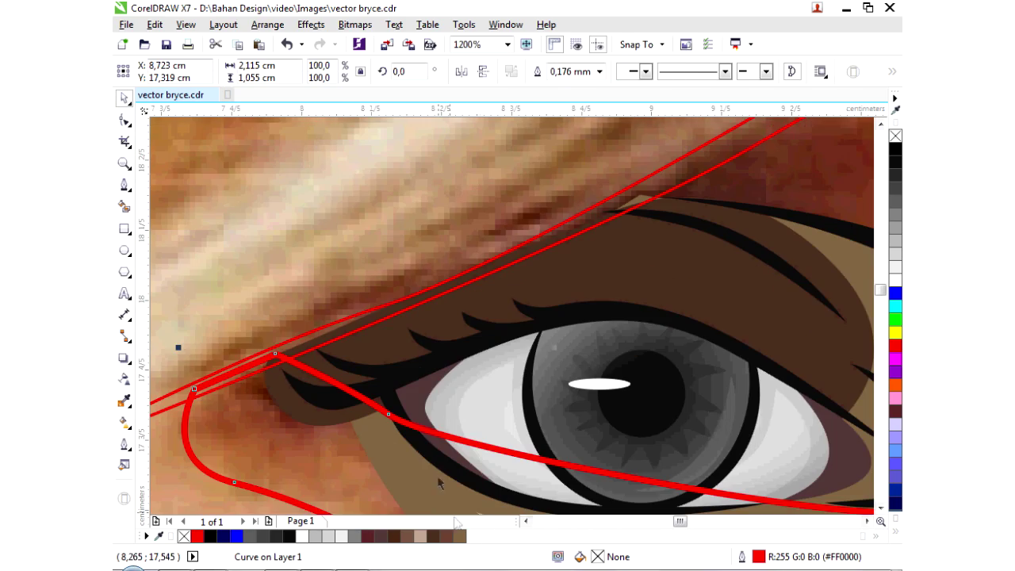
click(460, 537)
double_click(125, 466)
click(738, 557)
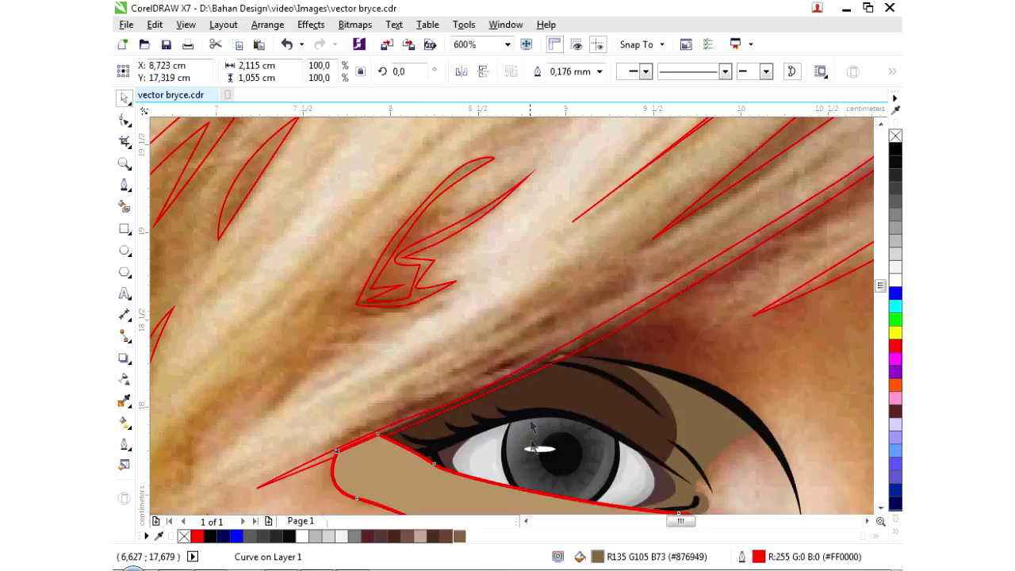
scroll(380, 264, down, 1)
right_click(894, 136)
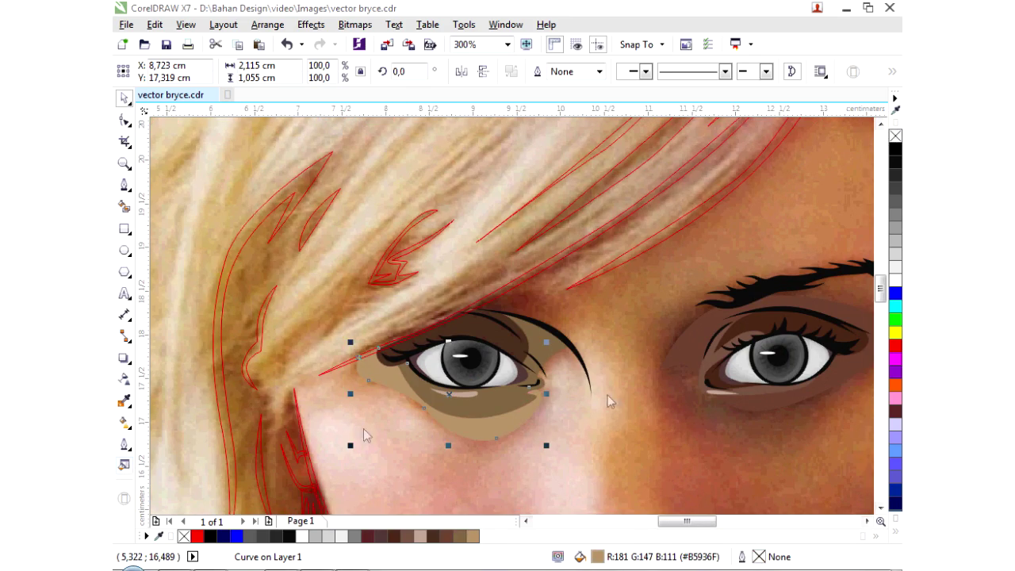
Step: Change the fill of the wider shadow shape to skin brown R196 G146 B115 (#C49273)
key(shift+F11)
click(370, 416)
key(Return)
scroll(528, 415, down, 1)
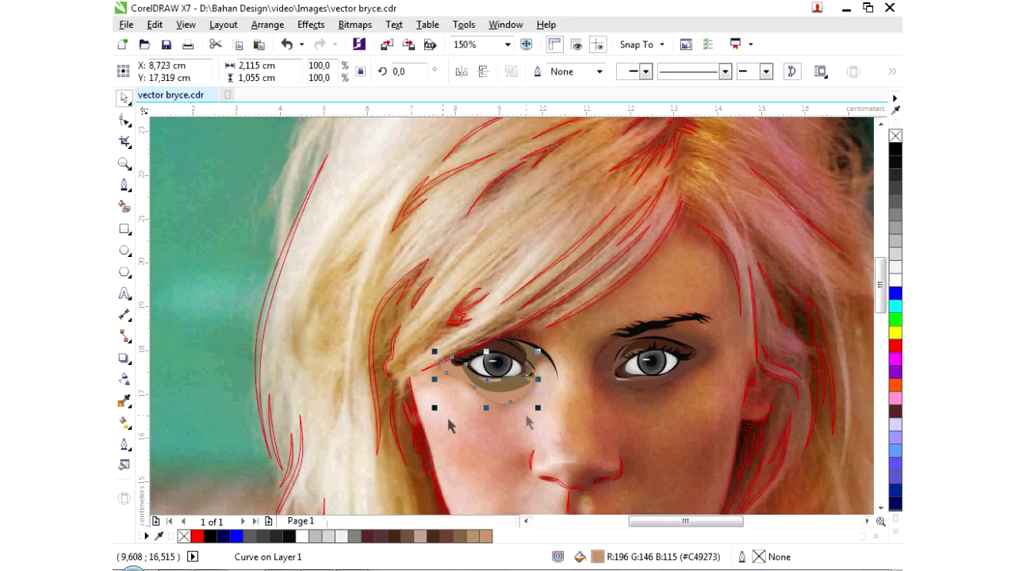
Step: Fill the traced line shapes over the lower part of the portrait with black and remove their outlines
scroll(301, 335, down, 1)
click(301, 335)
scroll(402, 262, up, 1)
scroll(498, 321, down, 1)
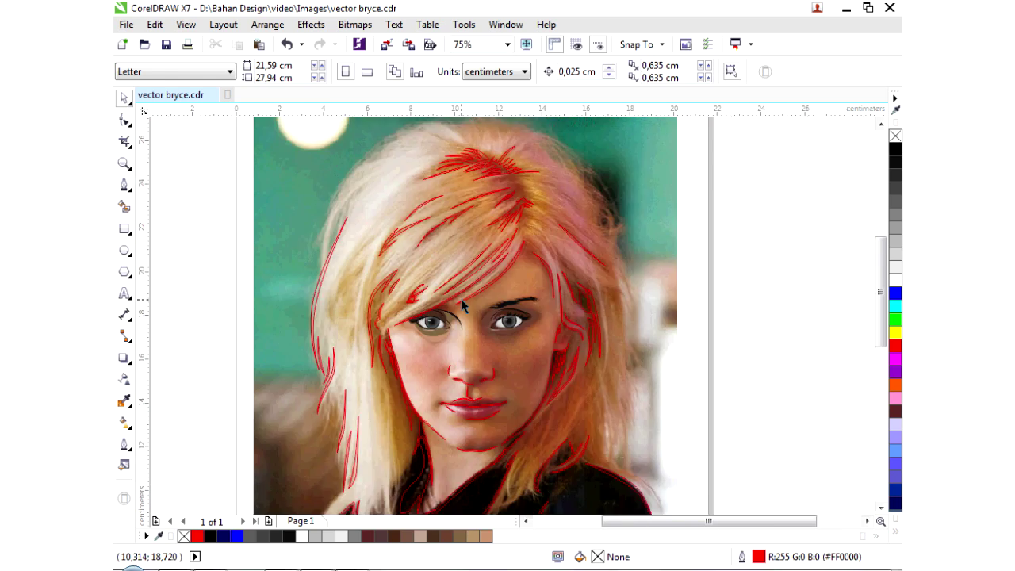
scroll(446, 293, down, 1)
drag(491, 444, 895, 163)
right_click(895, 135)
Step: Fill the traced hair strands and jaw curve on the first eye's side of the face with black, without outlines
drag(328, 475, 674, 274)
scroll(499, 288, up, 2)
click(498, 288)
scroll(498, 289, down, 2)
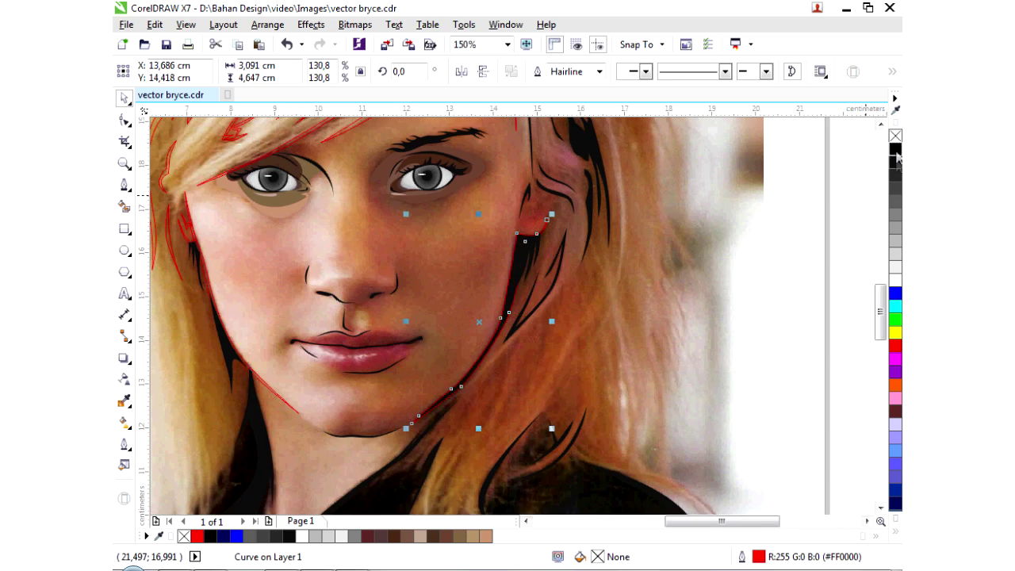
Step: Fill the traced hair strands at the crown, fringe and second eye's side with black and remove their outlines
drag(341, 276, 895, 143)
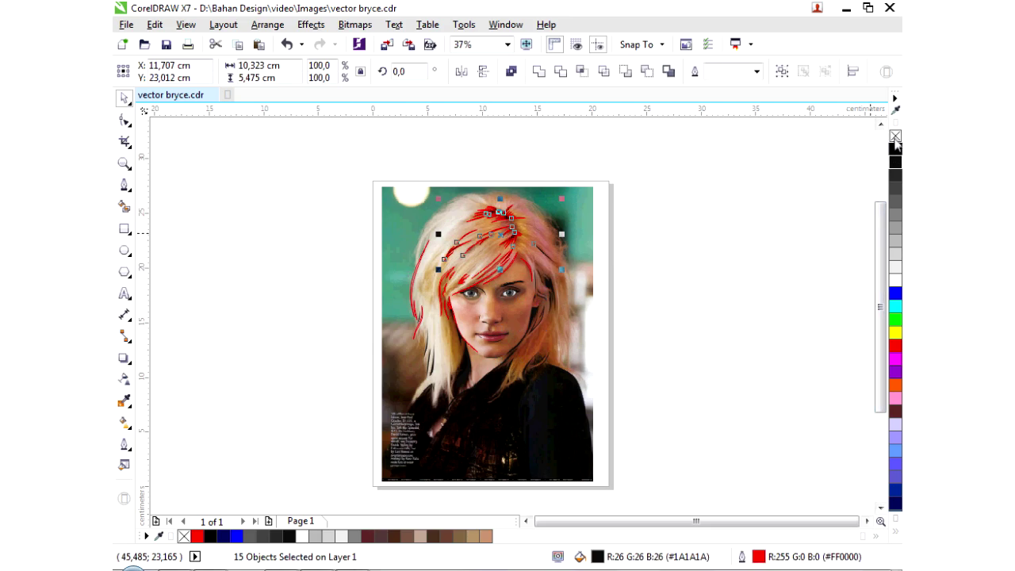
drag(456, 372, 600, 249)
scroll(601, 249, up, 2)
click(474, 376)
scroll(475, 376, up, 2)
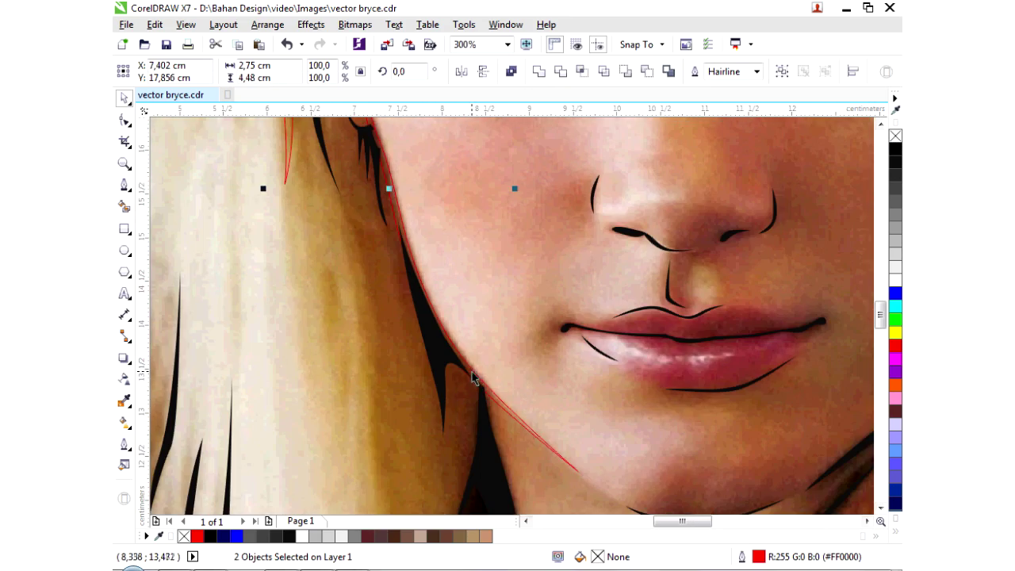
Step: Fill the remaining traced curves along the cheek and jaw below the second eye with black and remove their outlines
scroll(553, 387, down, 2)
click(417, 279)
shift+click(417, 280)
scroll(417, 279, up, 2)
shift+click(574, 217)
shift+click(509, 303)
click(509, 303)
scroll(607, 283, down, 3)
click(711, 318)
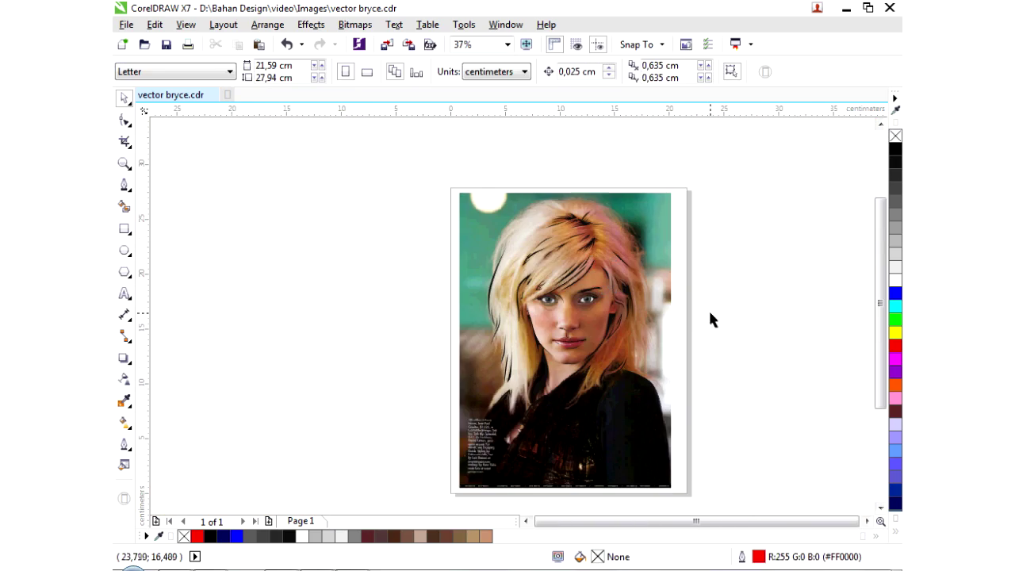
Step: Move the complete vector line art with both eyes off the photo onto the empty area left of the page
drag(666, 427, 666, 427)
drag(555, 333, 329, 333)
click(193, 310)
scroll(192, 310, up, 3)
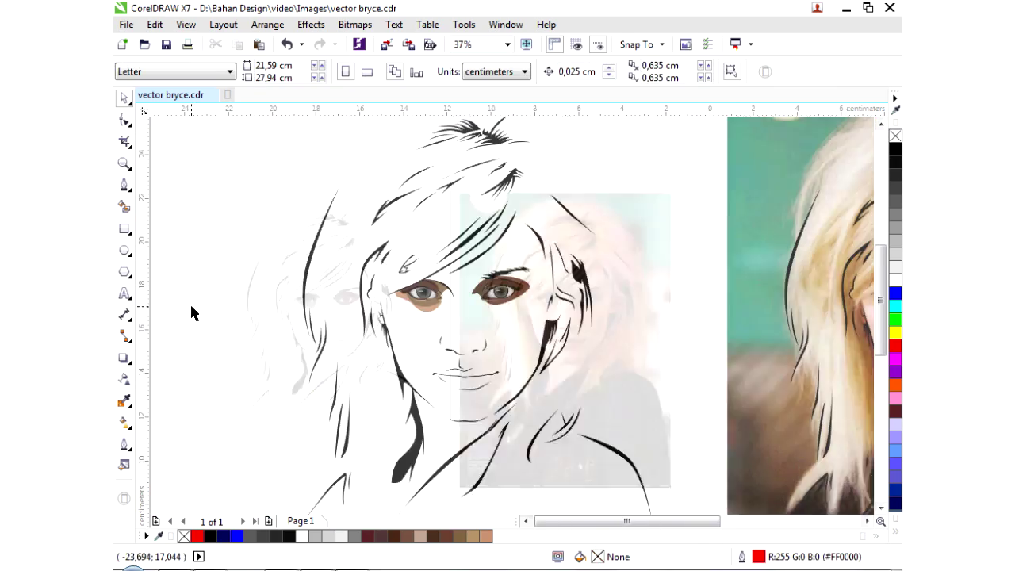
scroll(237, 291, down, 1)
scroll(561, 369, up, 1)
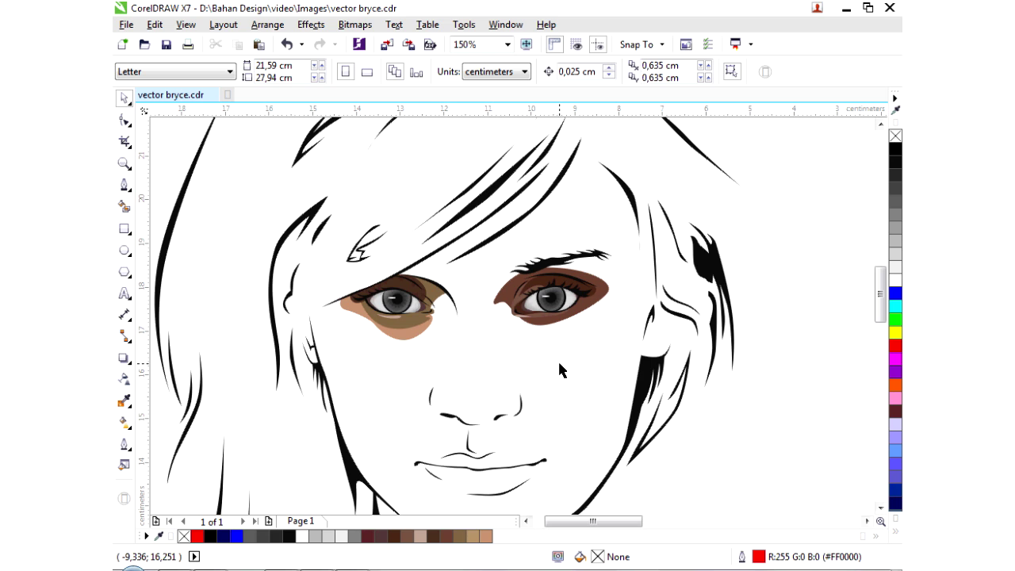